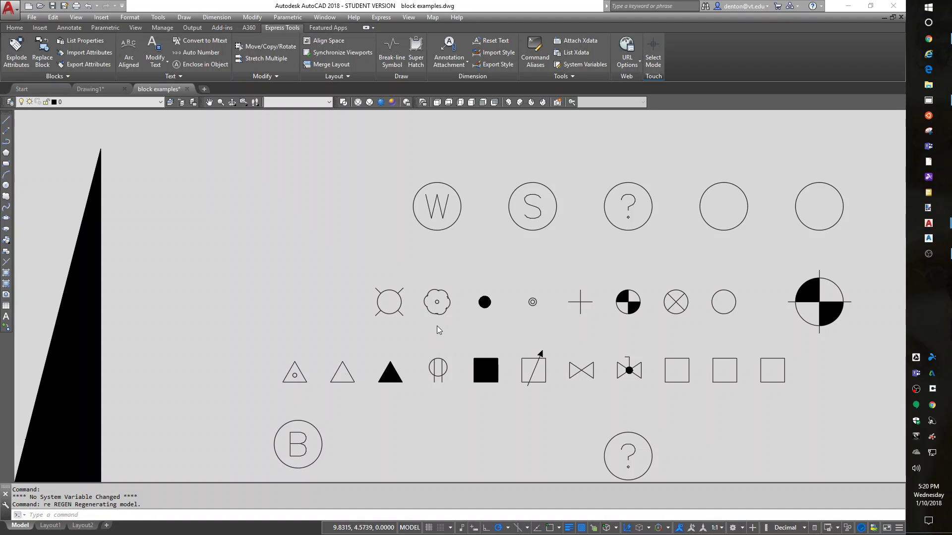
- Zoom to the tree symbol and start WBLOCK with Convert to block selected
scroll(438, 329, "up", 6)
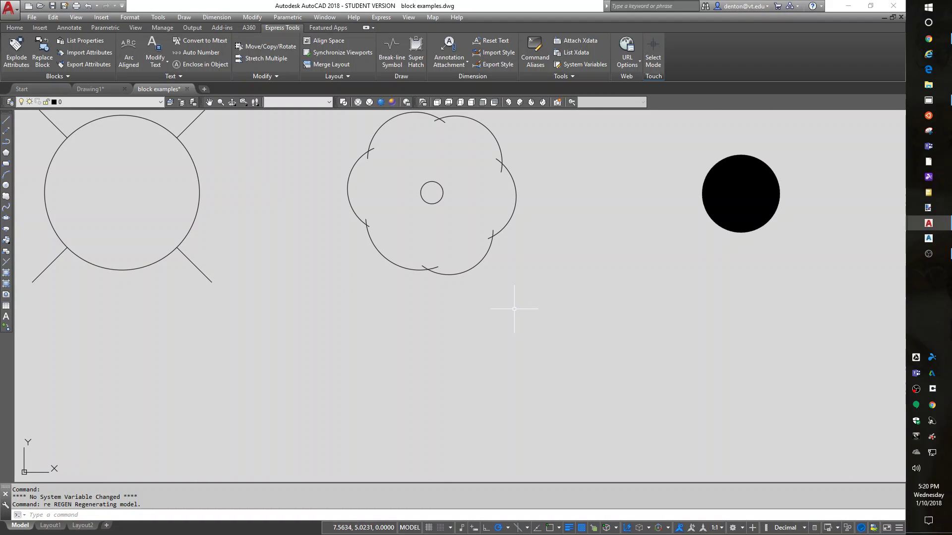
middle_click_drag(521, 298, 558, 427)
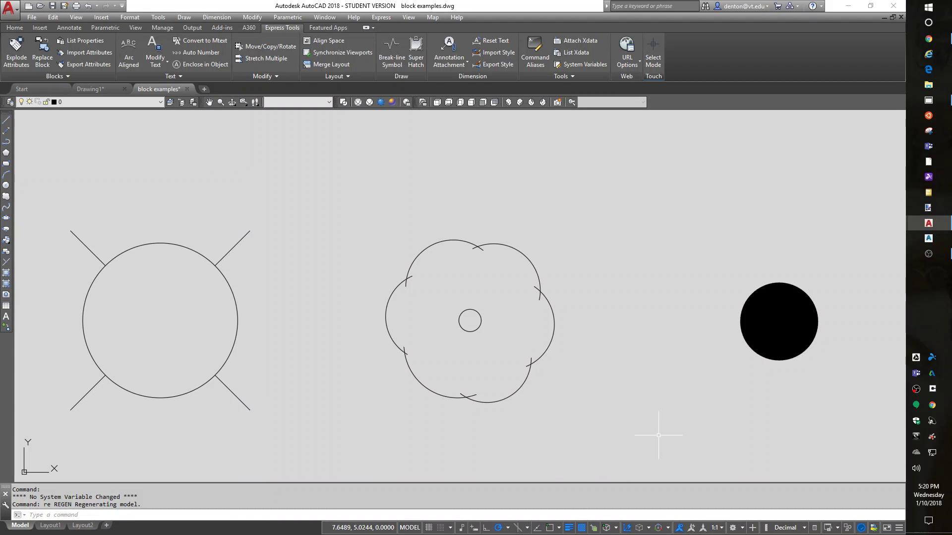
type("w")
key("Return")
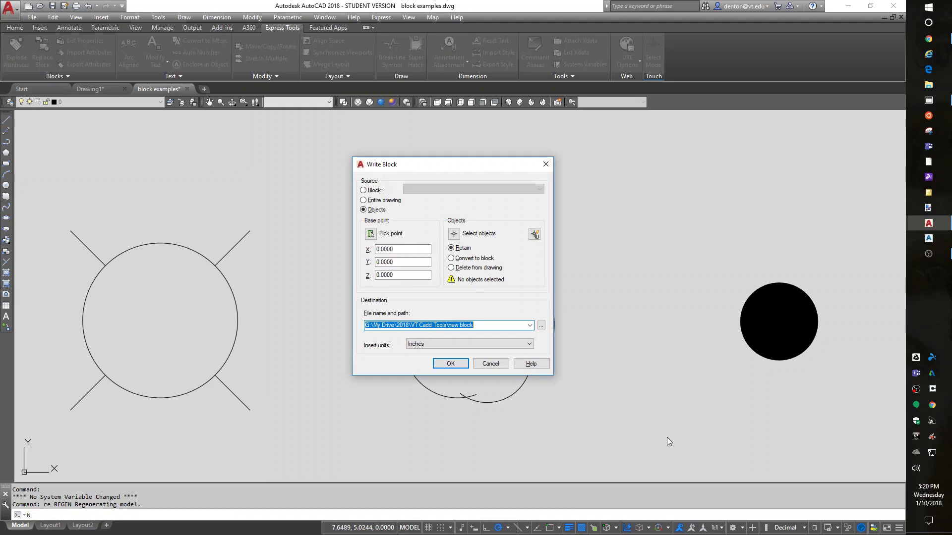
left_click(469, 260)
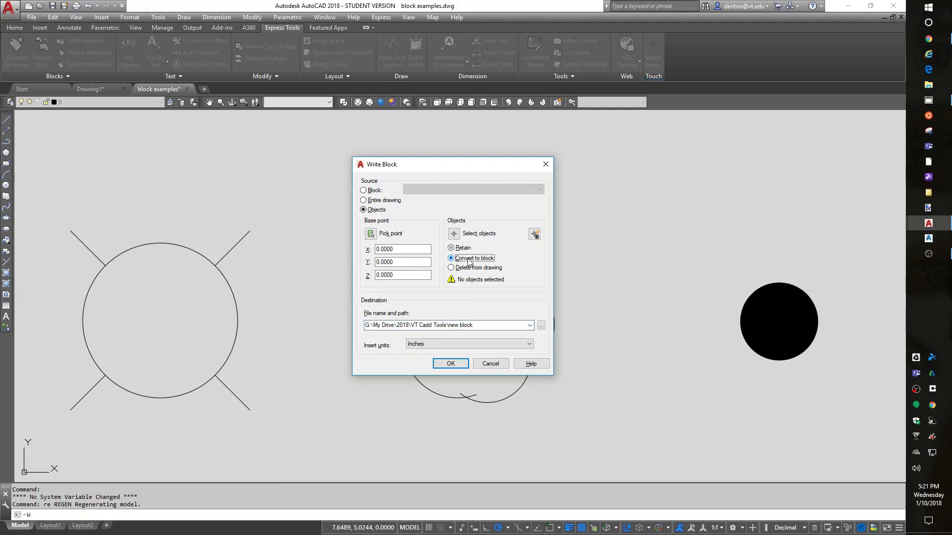
- Name the output file tree and set its insert units to Unitless
left_click(449, 326)
left_click(449, 326)
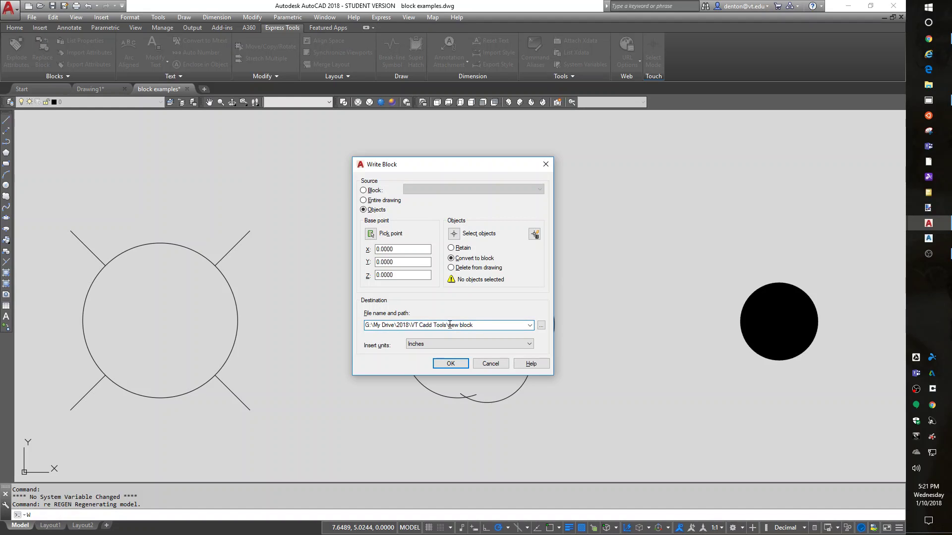
left_click_drag(448, 325, 571, 325)
type("tree")
left_click(529, 344)
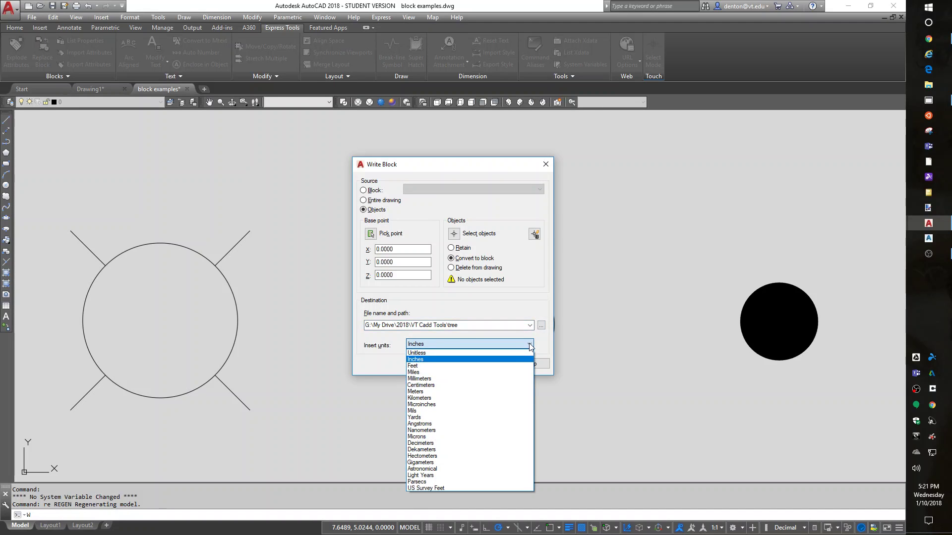
left_click(518, 354)
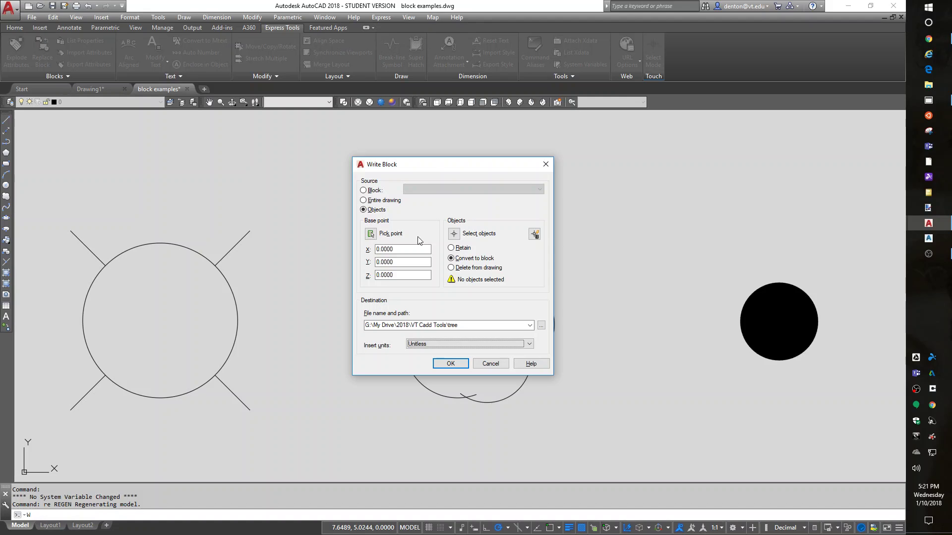
- Turn on Endpoint, Midpoint, Center and Node snaps and set the base point at the flower's centre
left_click(371, 234)
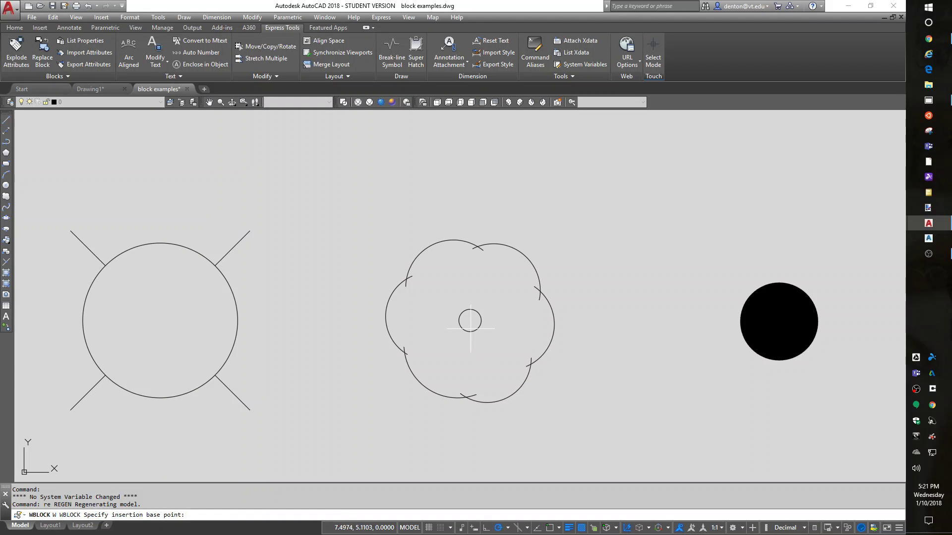
type("'os")
key("Return")
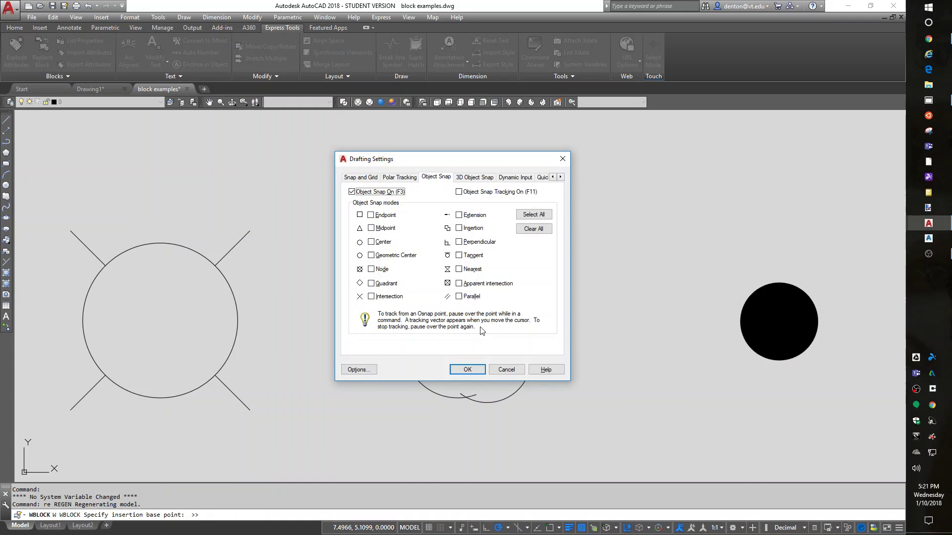
left_click(387, 217)
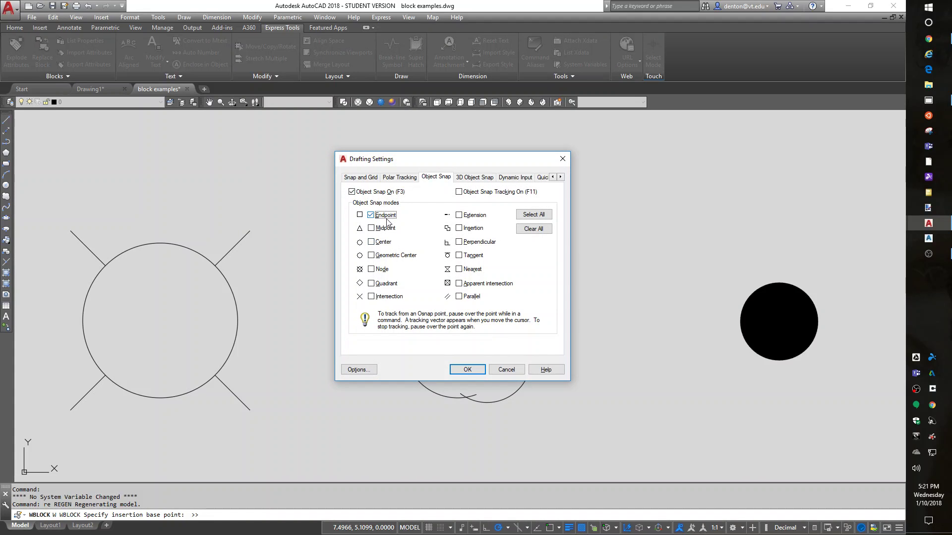
left_click(389, 242)
left_click(389, 228)
left_click(382, 269)
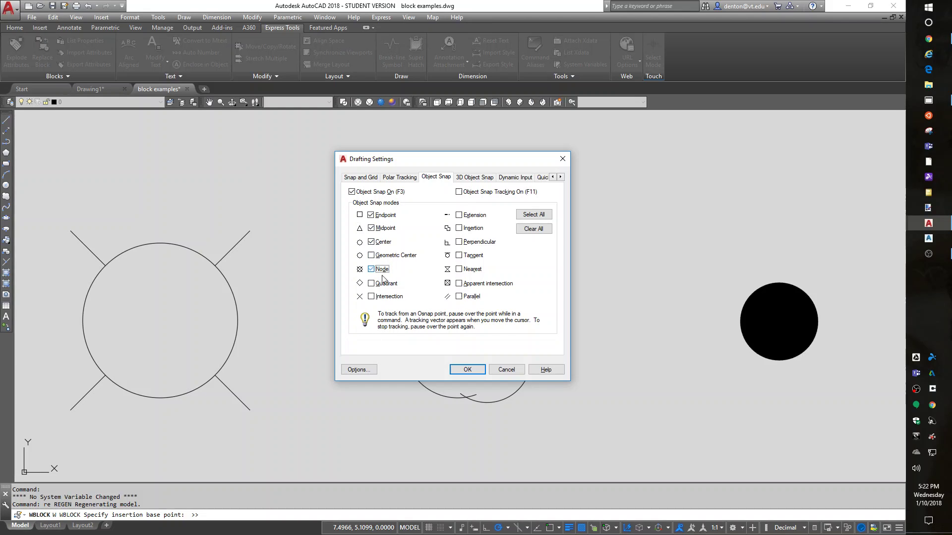
left_click(457, 368)
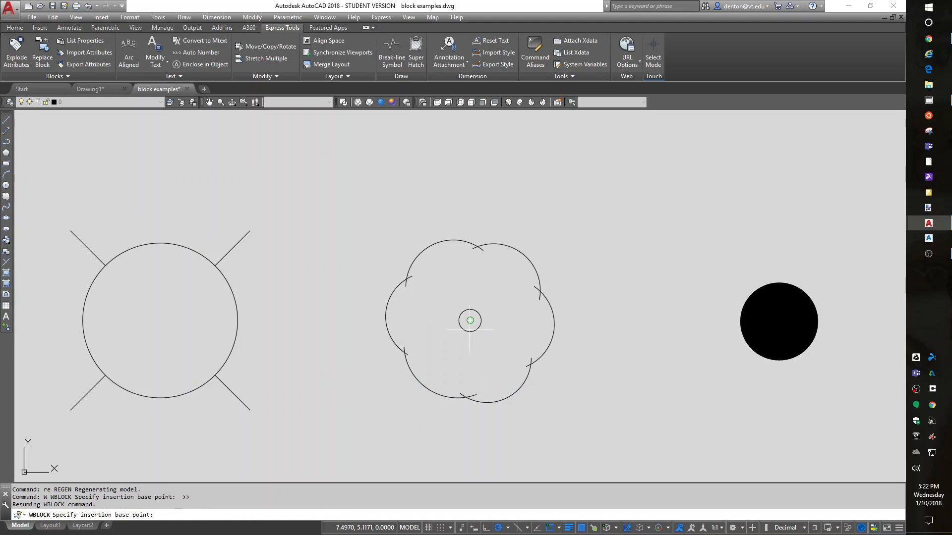
left_click(470, 329)
- Window-select the flower's 7 objects and write the tree block file
left_click(454, 234)
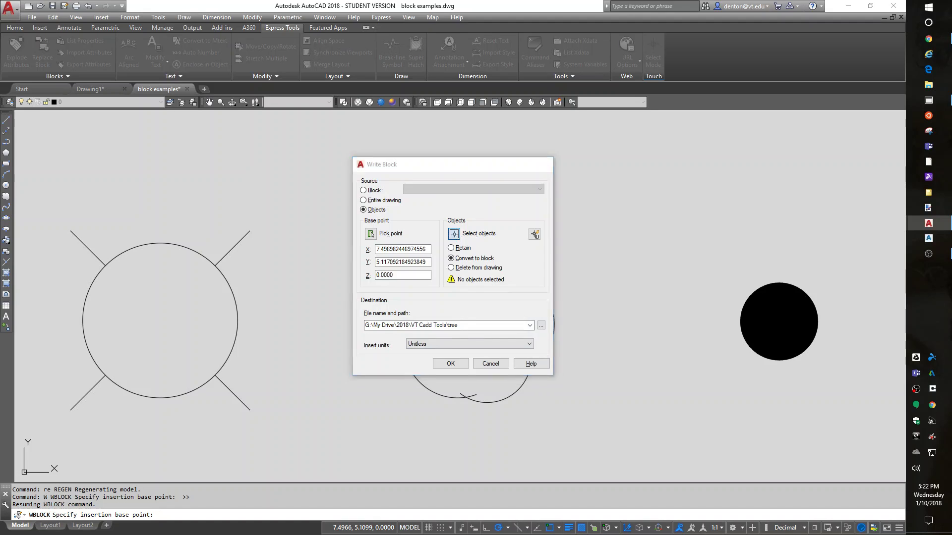
left_click(589, 211)
left_click(340, 444)
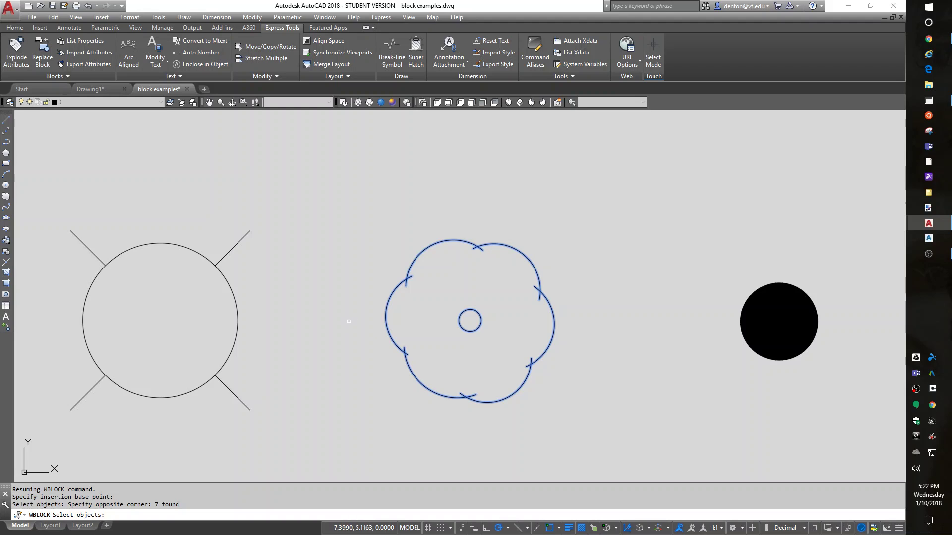
key("Return")
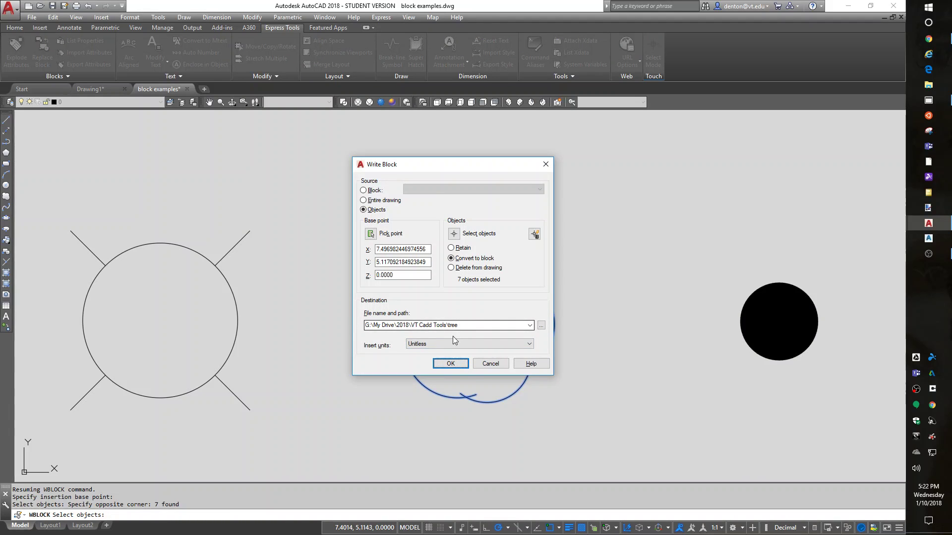
left_click(450, 363)
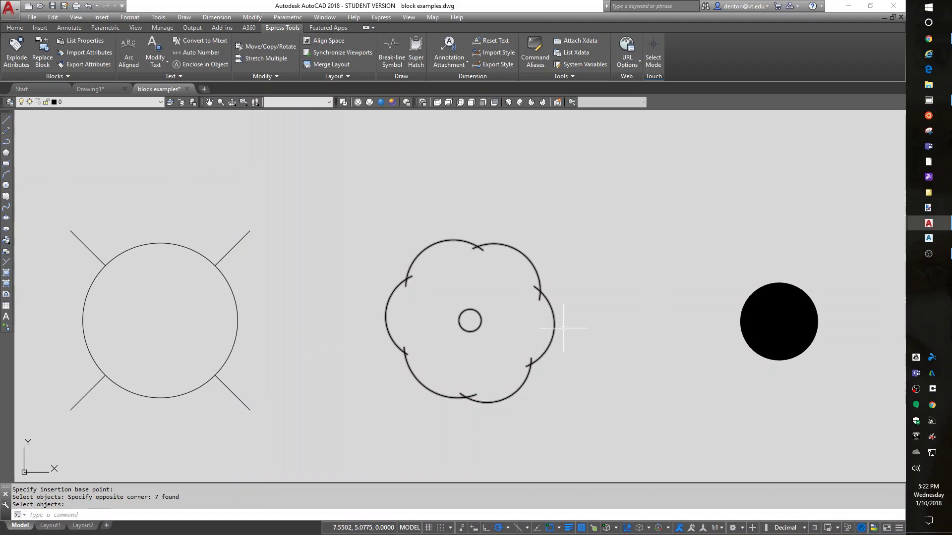
- Insert tree.dwg above the symbol row, redefining the existing tree block
scroll(624, 275, "down", 2)
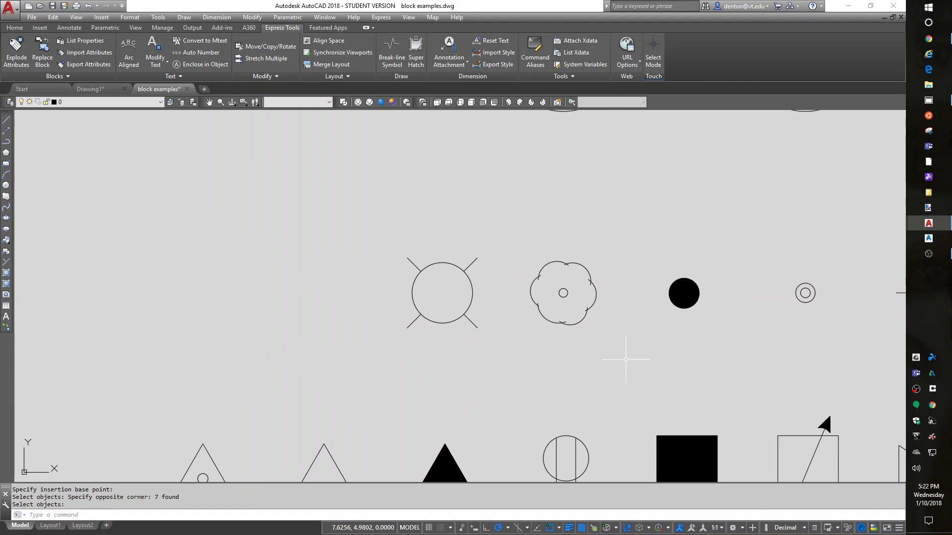
middle_click_drag(618, 372, 529, 454)
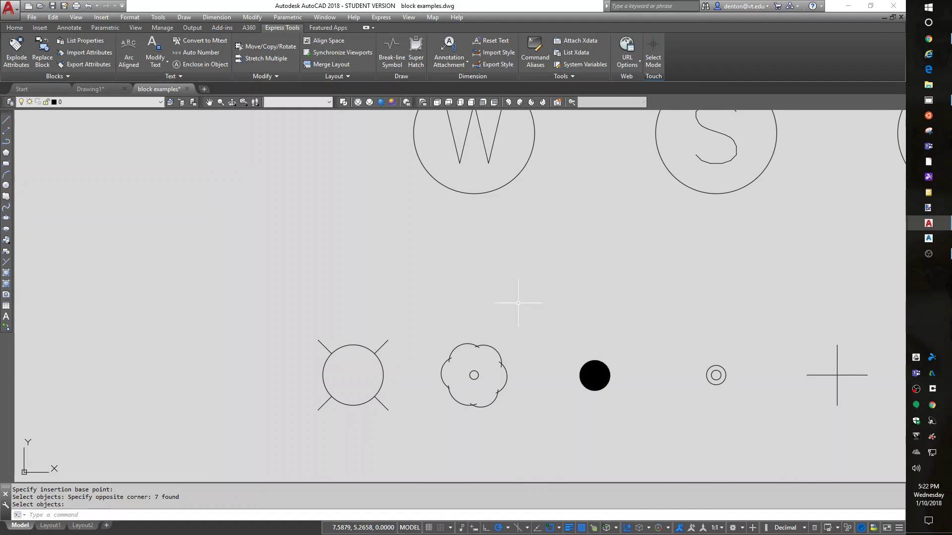
type("i")
key("Return")
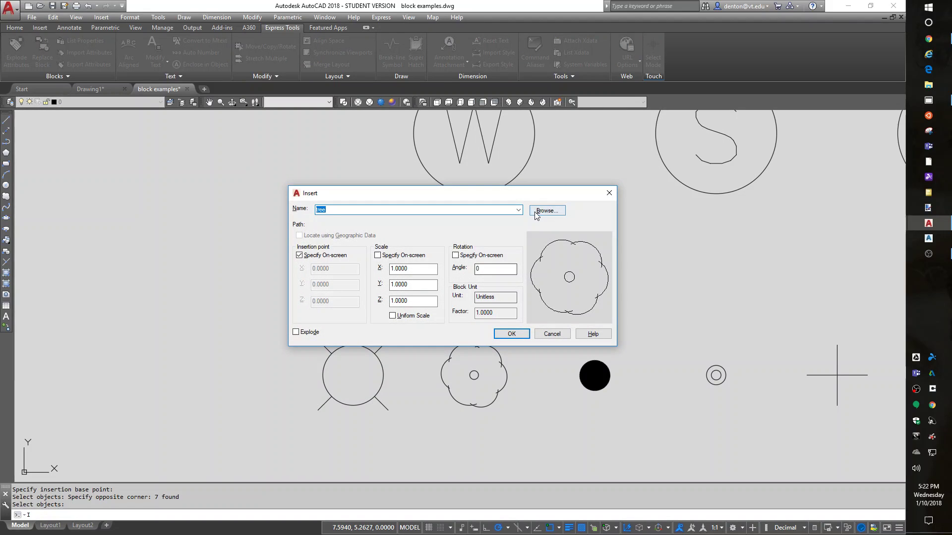
left_click(536, 213)
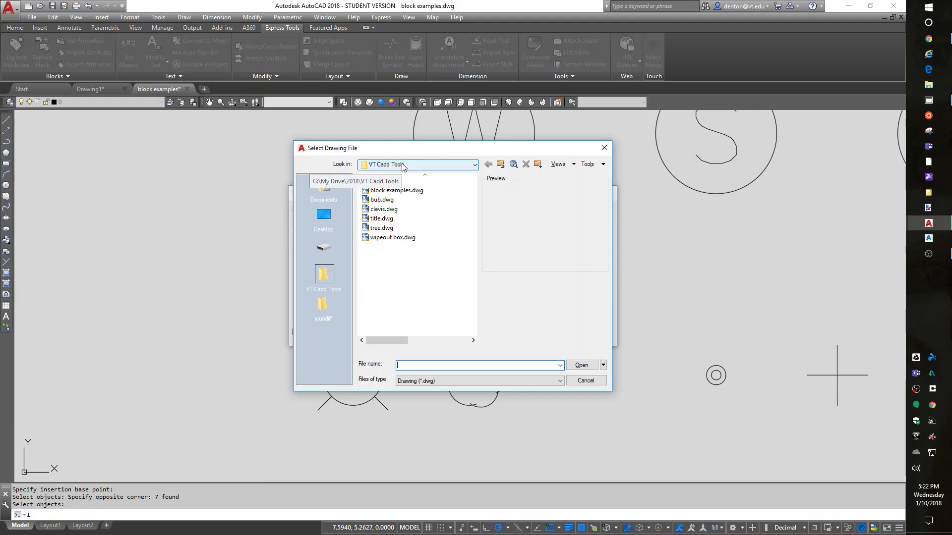
left_click(382, 228)
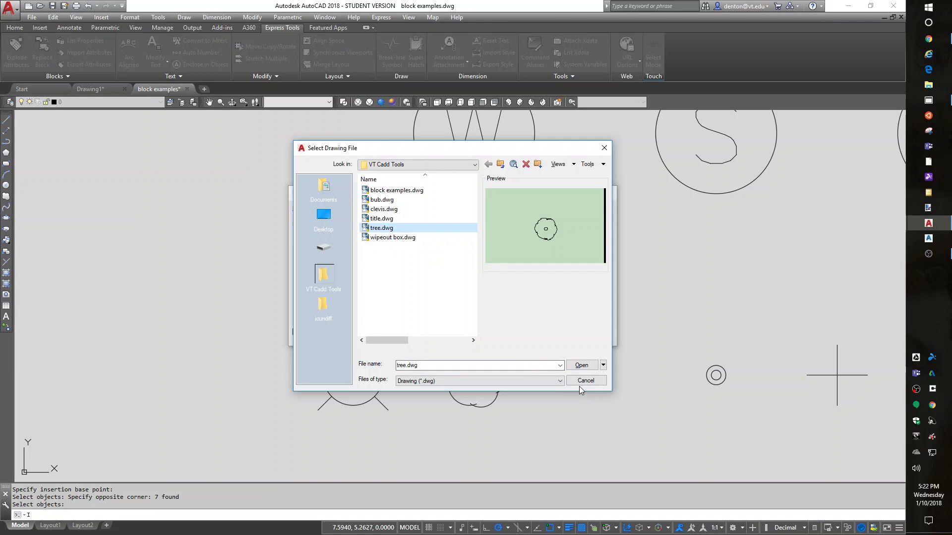
left_click(583, 369)
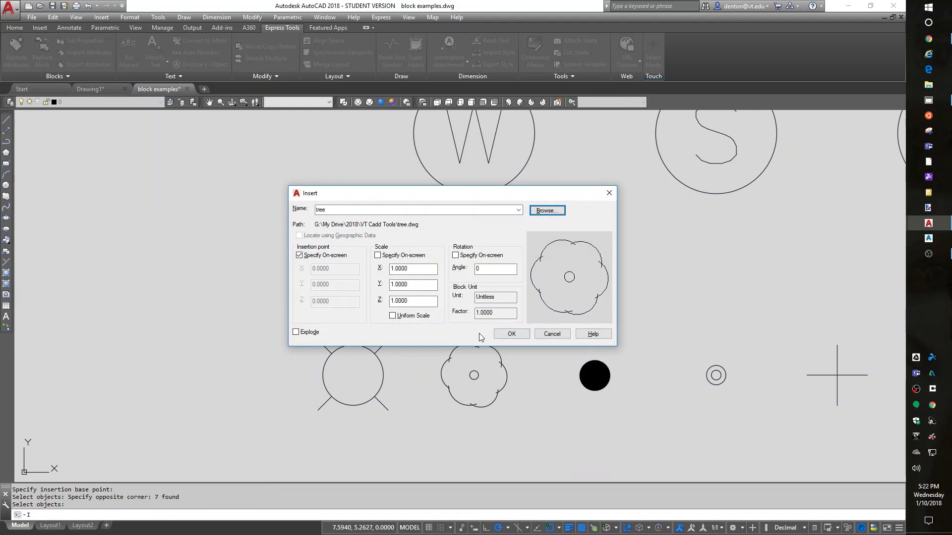
left_click(511, 334)
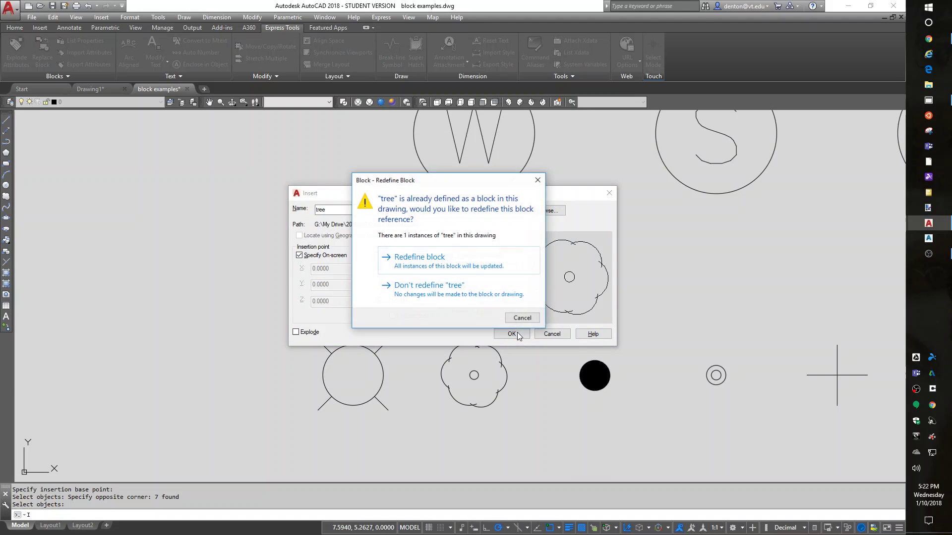
left_click(461, 260)
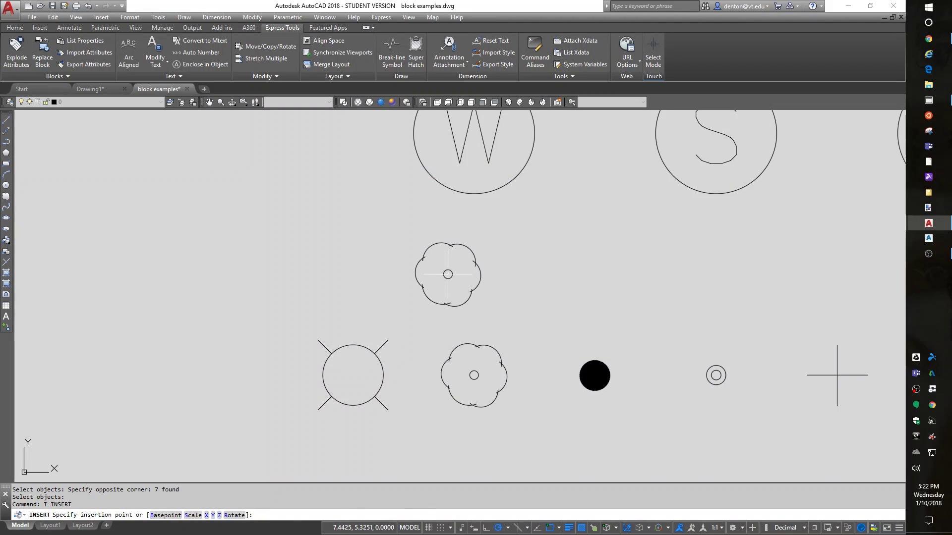
left_click(425, 260)
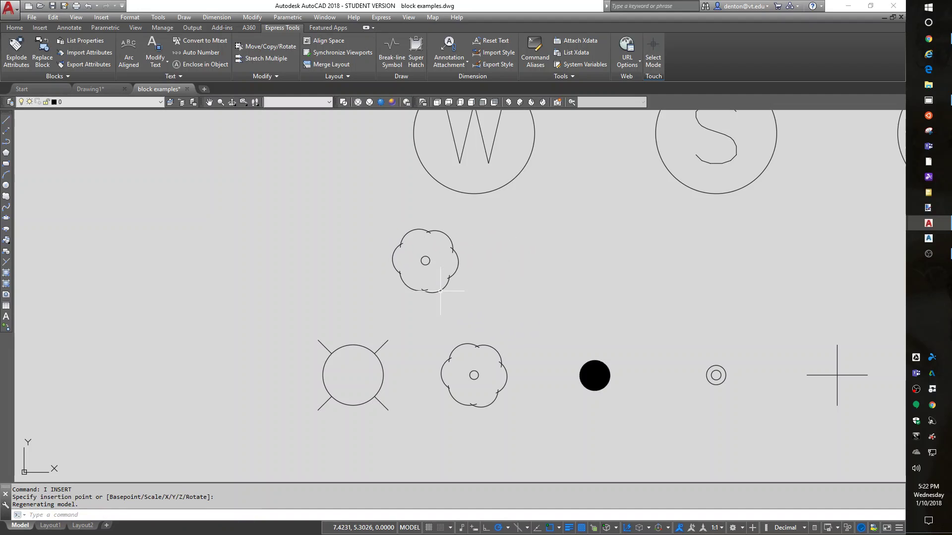
- Insert another tree block beside the other trees
type("i")
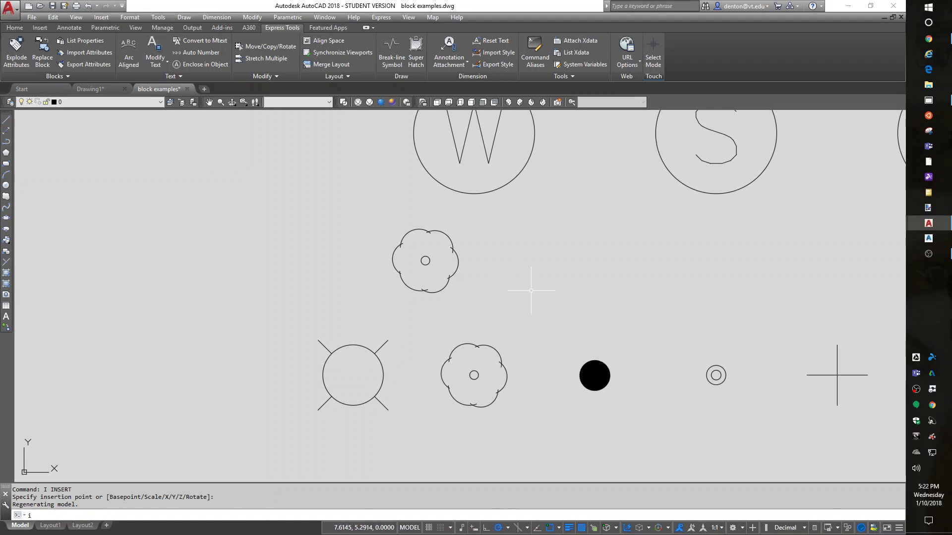
key("Return")
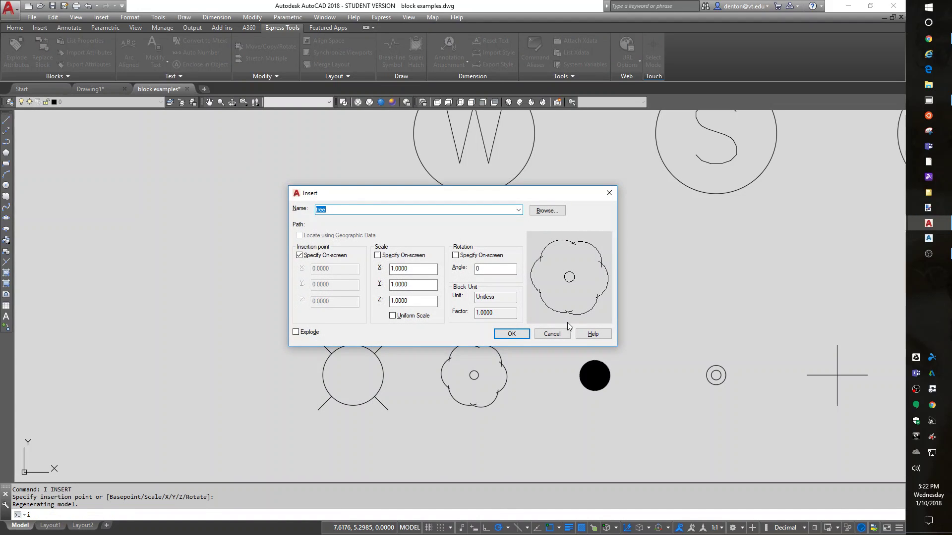
left_click(518, 211)
left_click(518, 211)
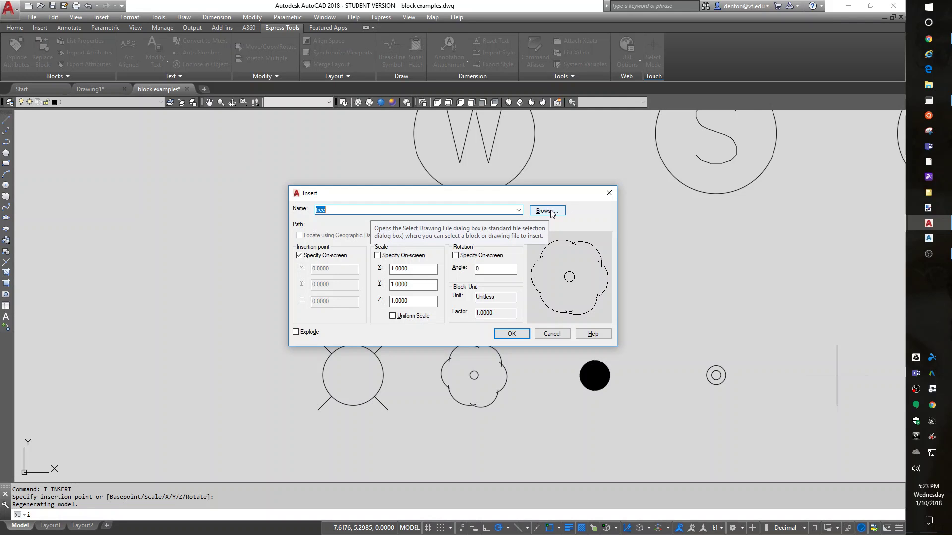
left_click(511, 334)
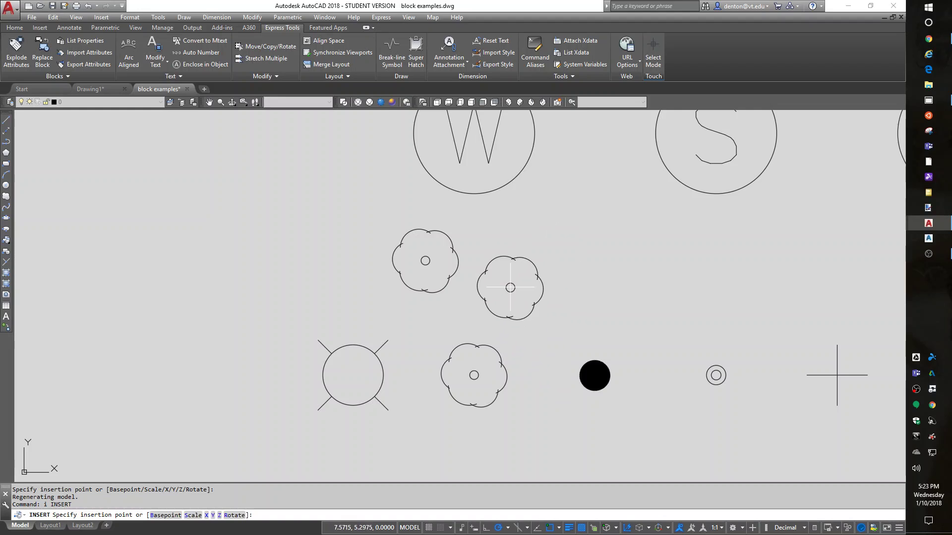
left_click(508, 271)
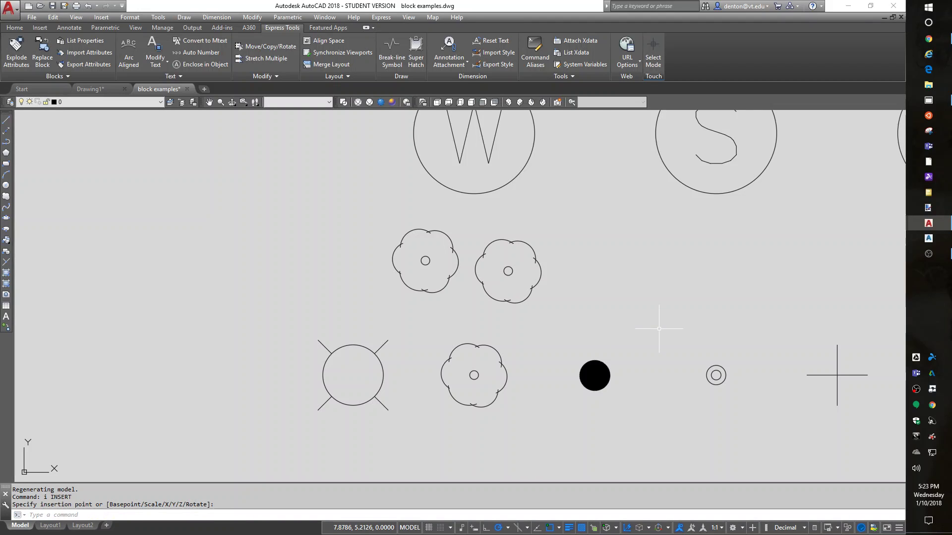
- Insert the tree block left of the others with uniform on-screen scale factor 2
type("i")
key("Return")
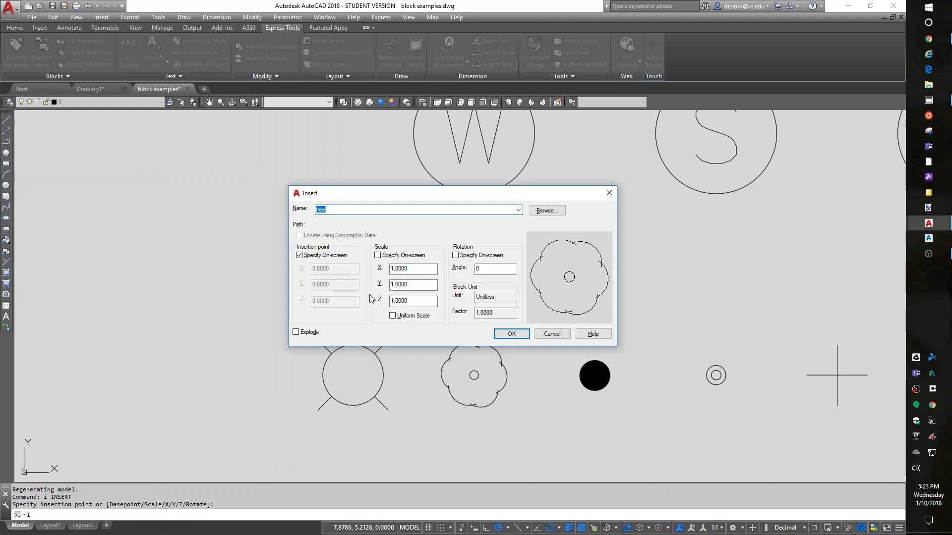
left_click(422, 272)
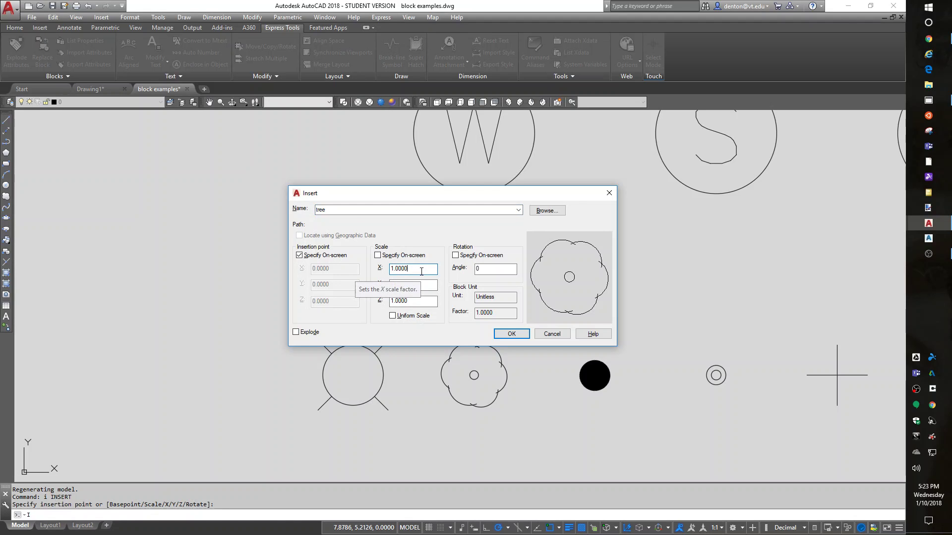
left_click(415, 317)
double_click(413, 269)
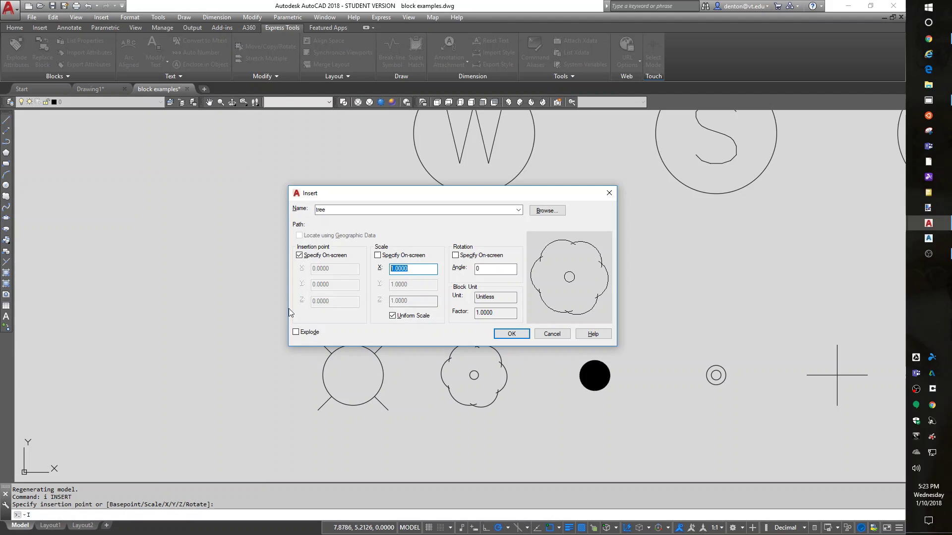
left_click(378, 256)
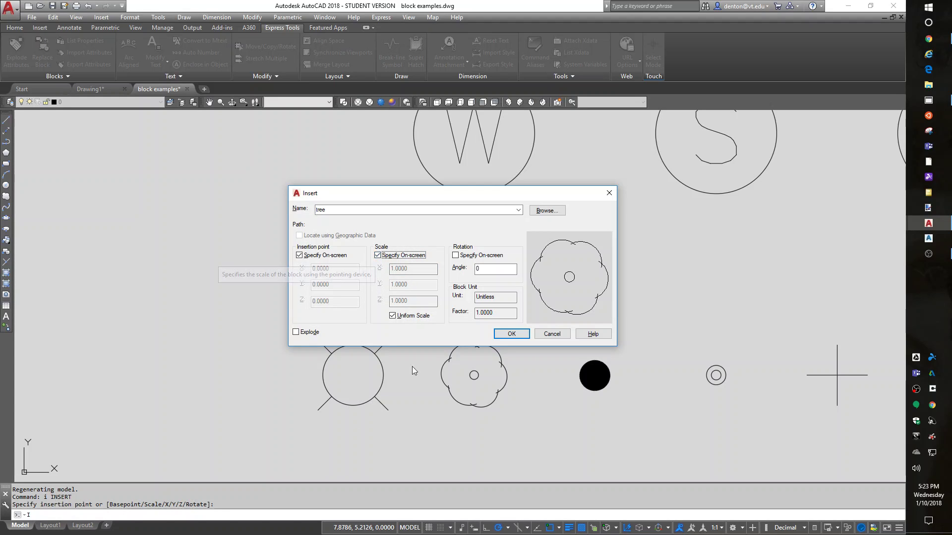
left_click(511, 334)
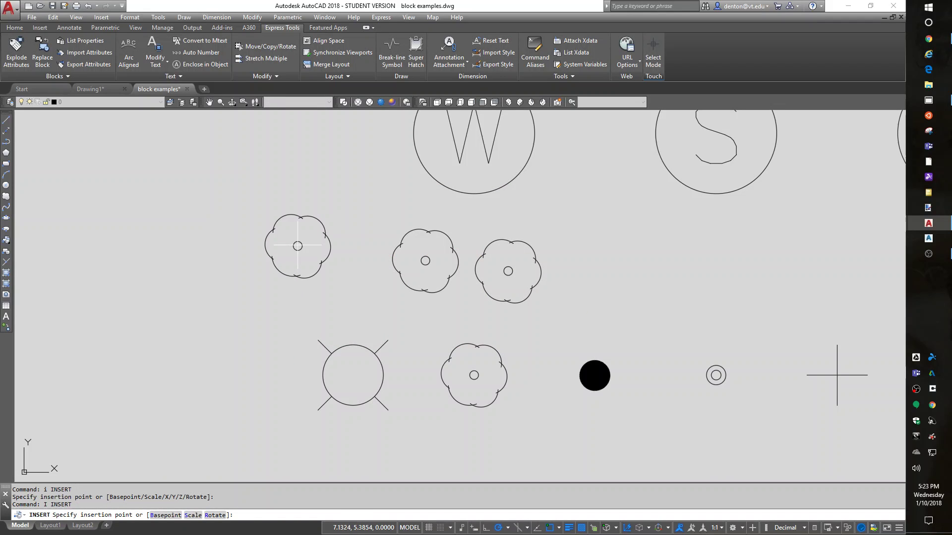
left_click(296, 243)
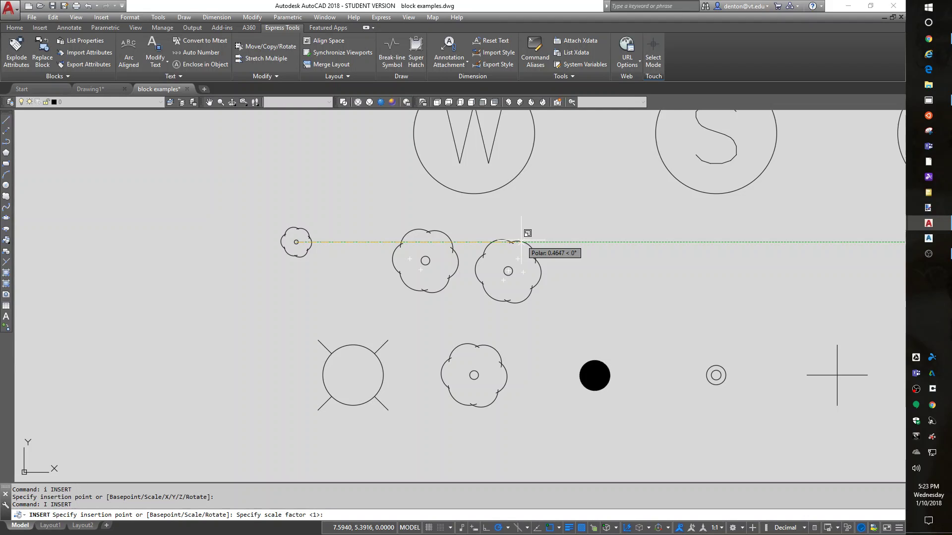
type("2")
key("Return")
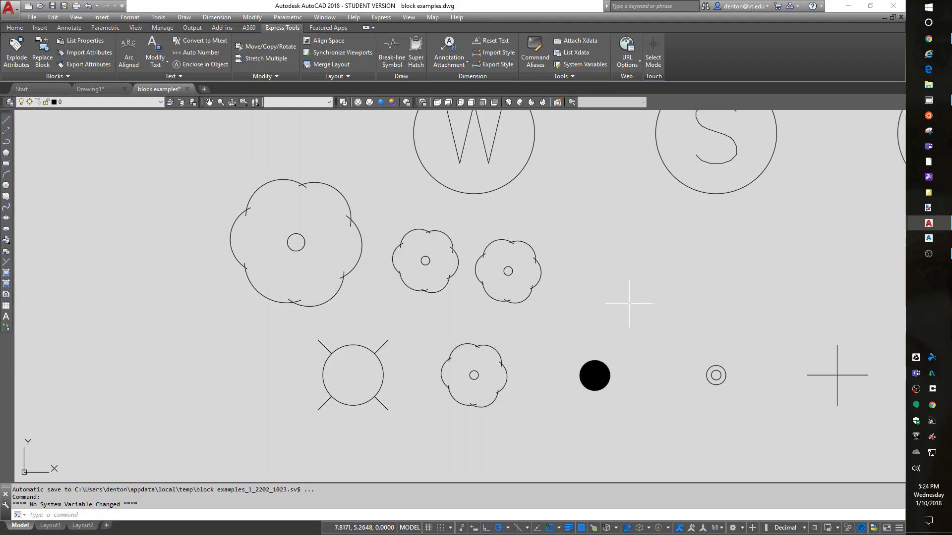
- Zoom out and pan until the two crossed rectangle symbols fill the view
scroll(651, 302, "down", 1)
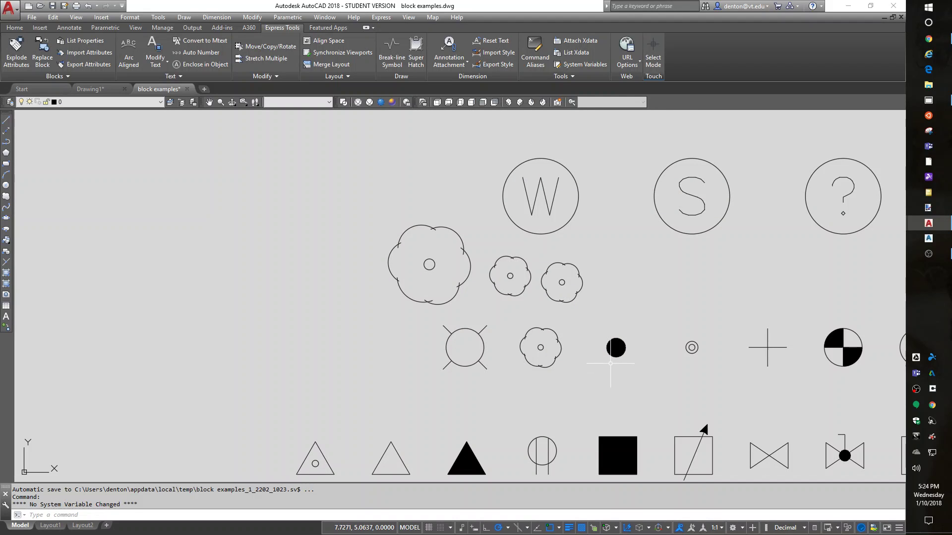
scroll(578, 370, "down", 2)
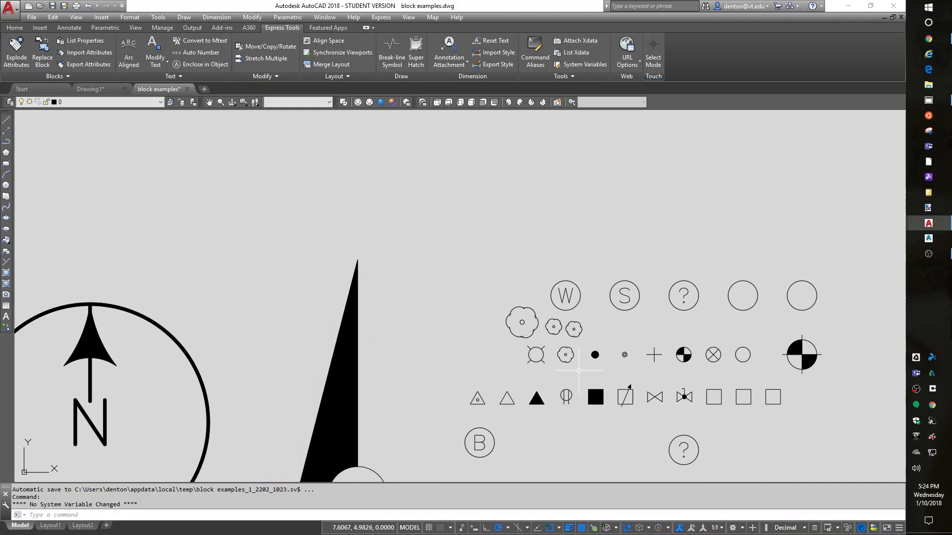
middle_click_drag(578, 370, 599, 318)
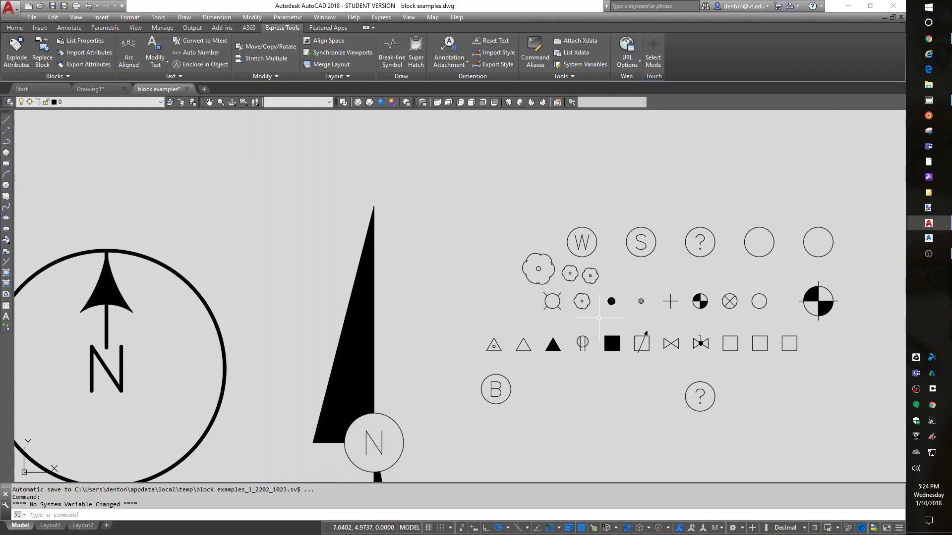
scroll(599, 318, "down", 5)
scroll(684, 337, "down", 2)
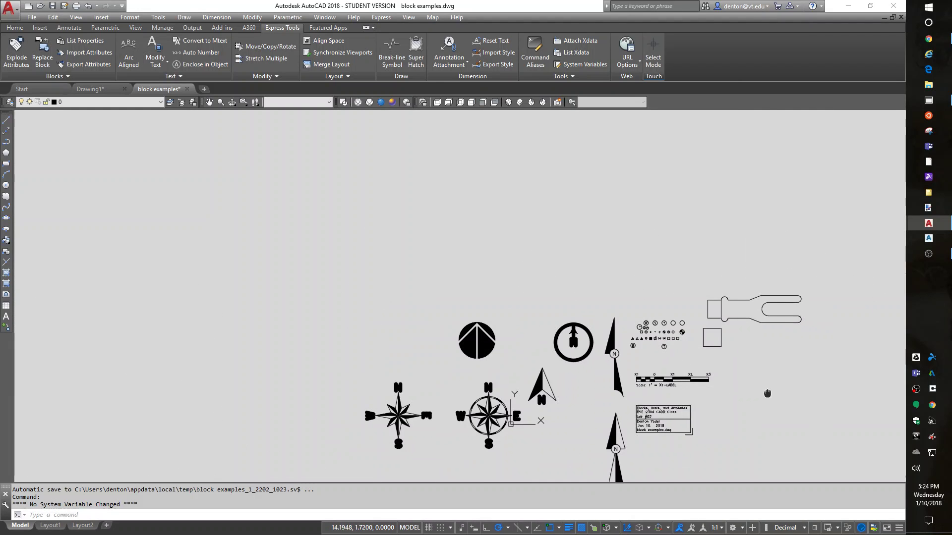
middle_click_drag(768, 393, 700, 240)
scroll(629, 243, "down", 8)
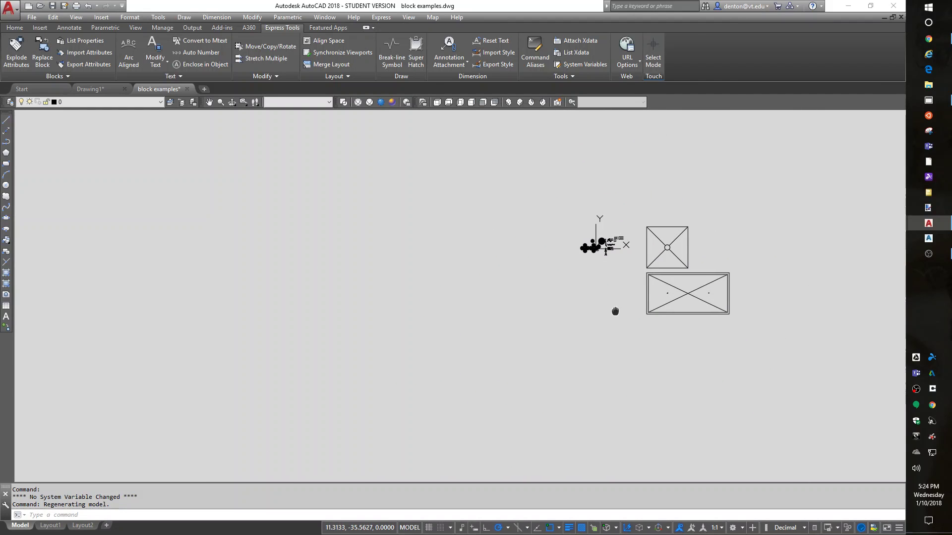
middle_click_drag(615, 311, 556, 306)
scroll(625, 306, "up", 6)
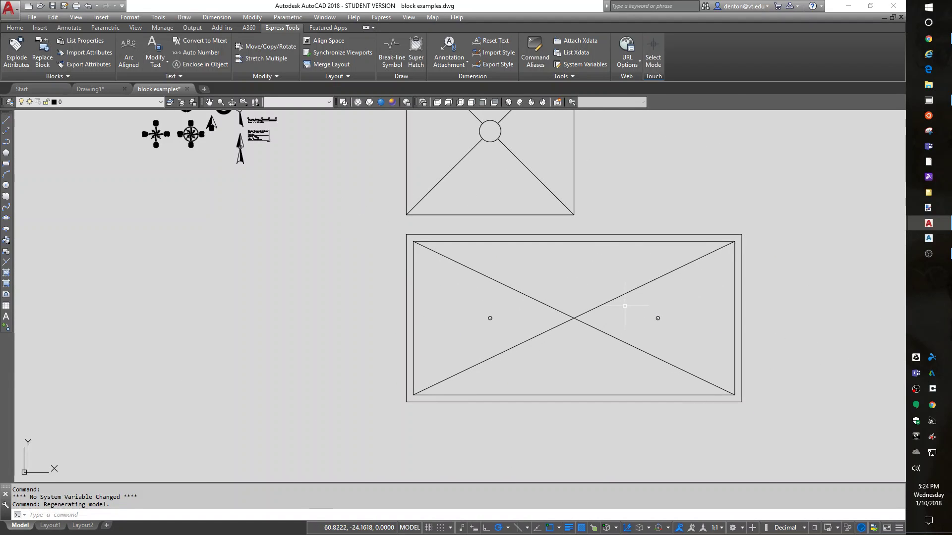
middle_click_drag(624, 306, 595, 331)
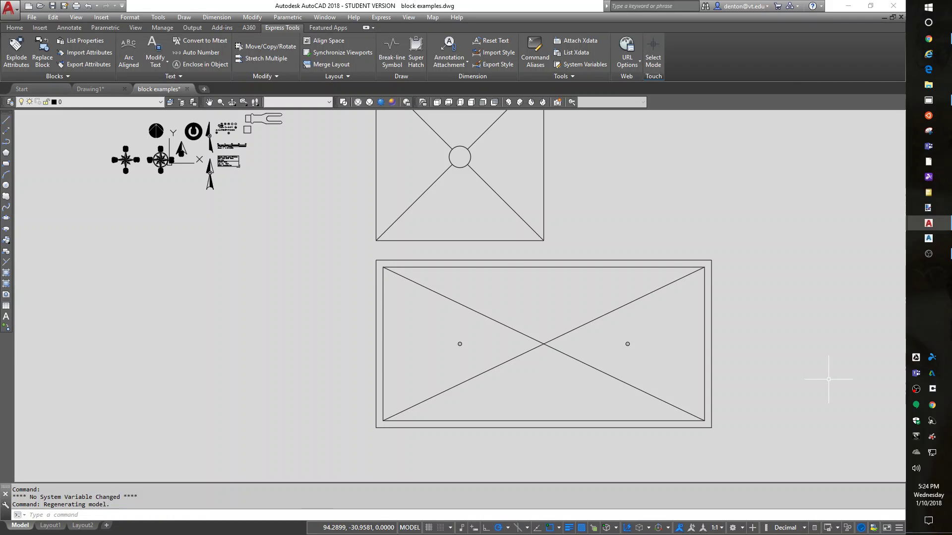
- Start WBLOCK with the base point at the rectangle's lower-left corner and crossing-select its 8 objects
type("w")
key("Return")
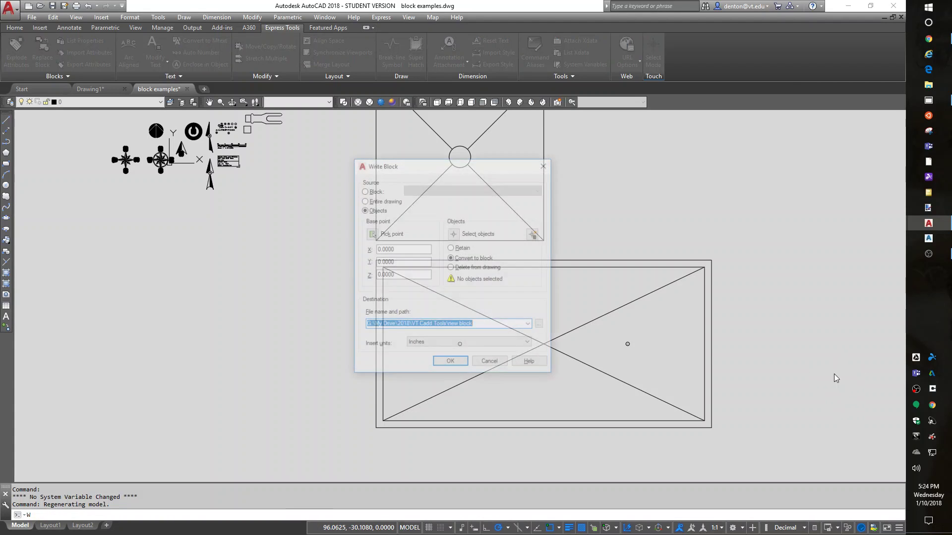
left_click(371, 234)
left_click(376, 428)
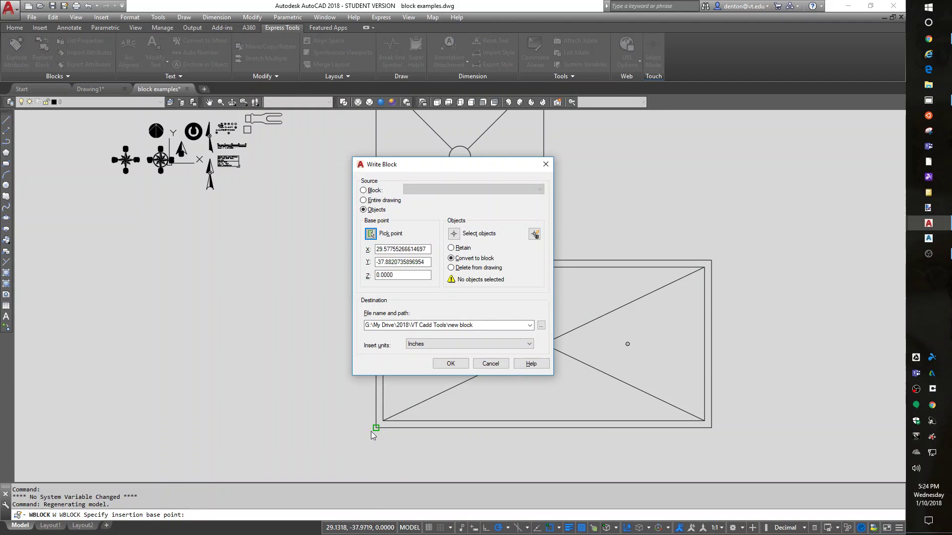
left_click(454, 234)
left_click(754, 251)
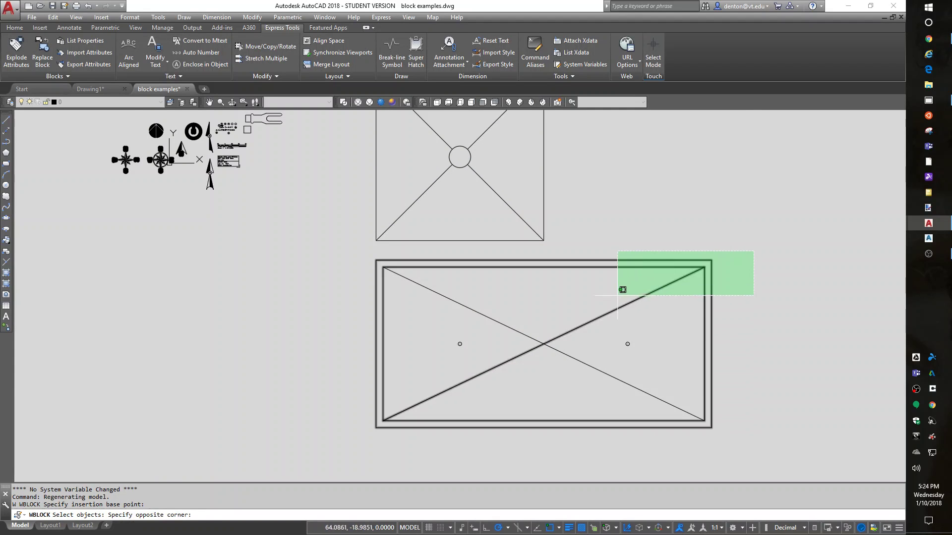
left_click(303, 481)
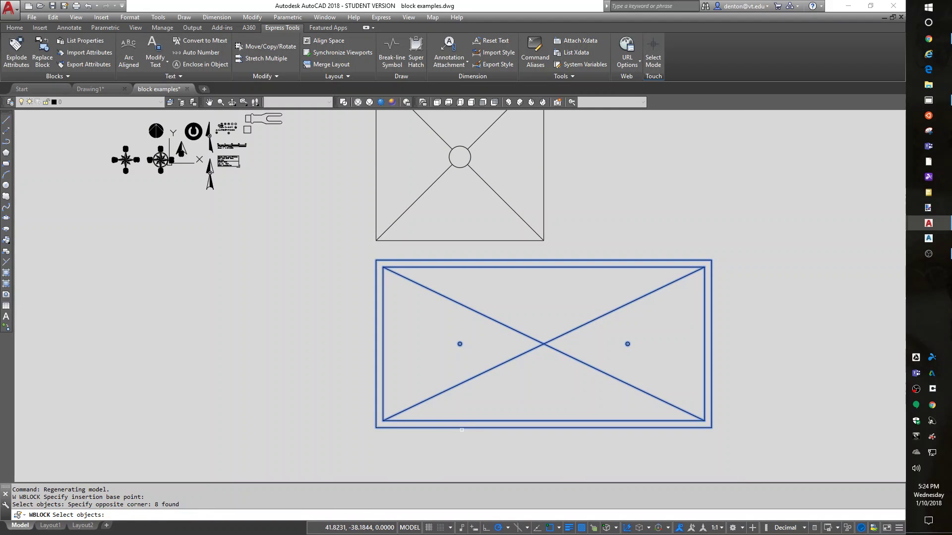
key("Return")
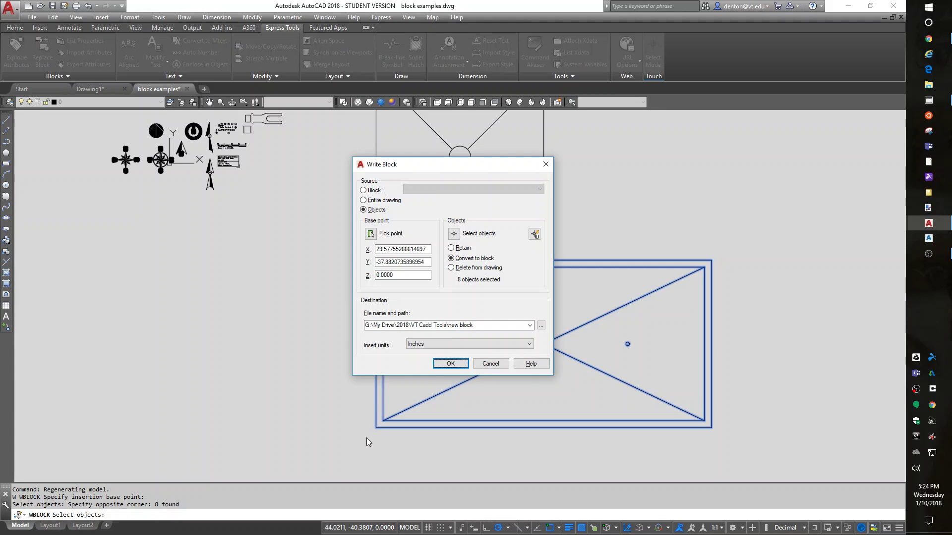
- Name the file 2x4 light, set Unitless insert units, and save without Map information
left_click(448, 327)
left_click_drag(449, 326, 516, 323)
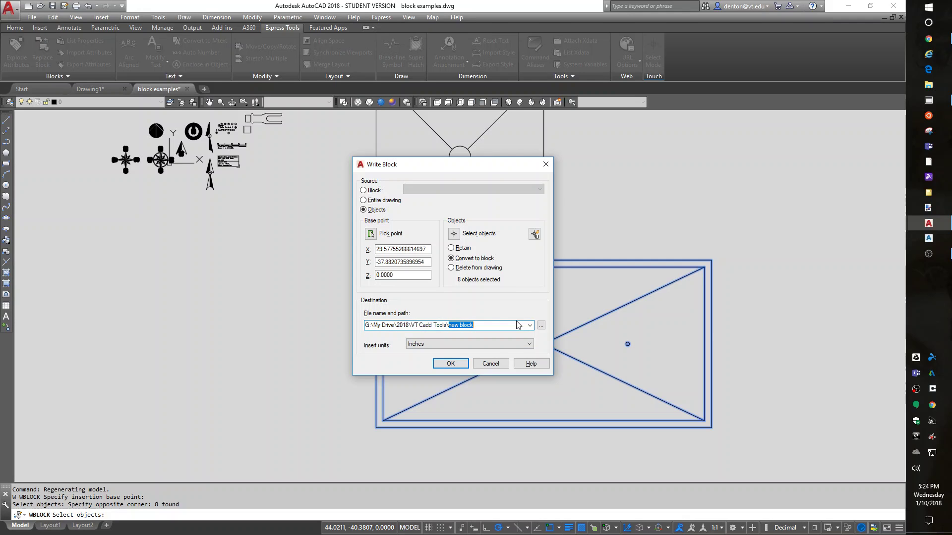
type("2x4")
left_click(534, 348)
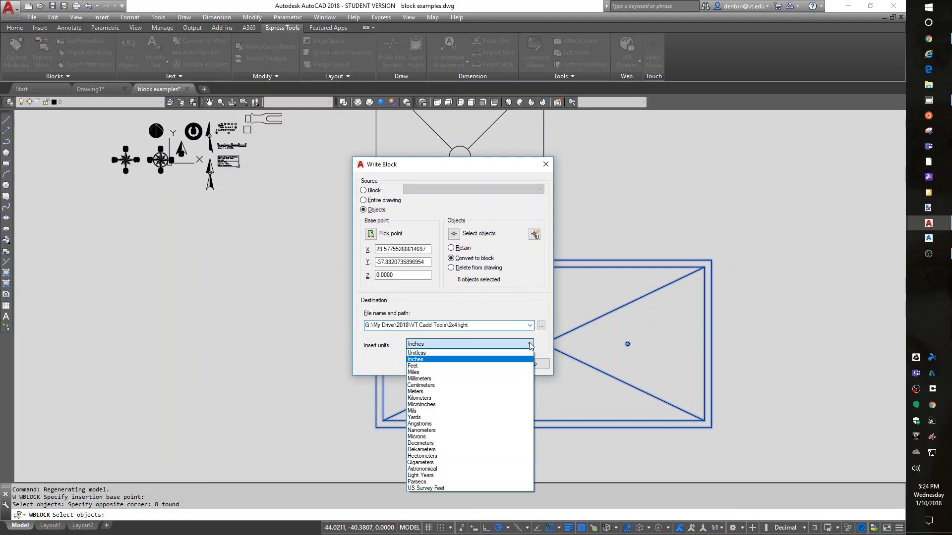
left_click(483, 355)
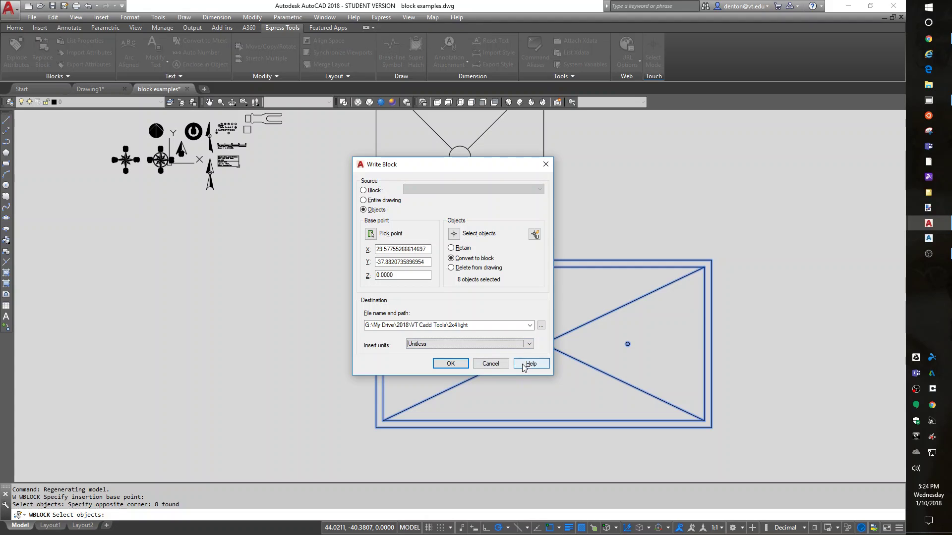
left_click(459, 367)
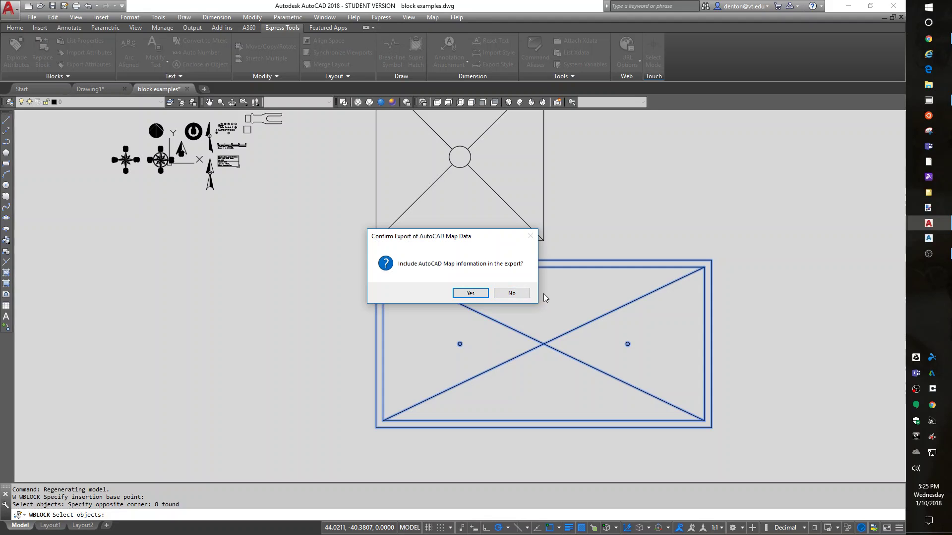
left_click(497, 295)
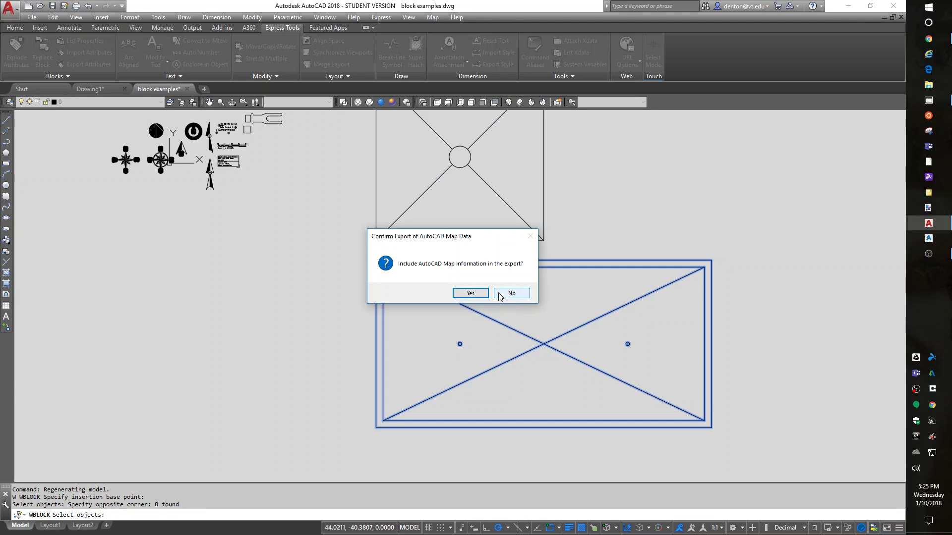
left_click(502, 295)
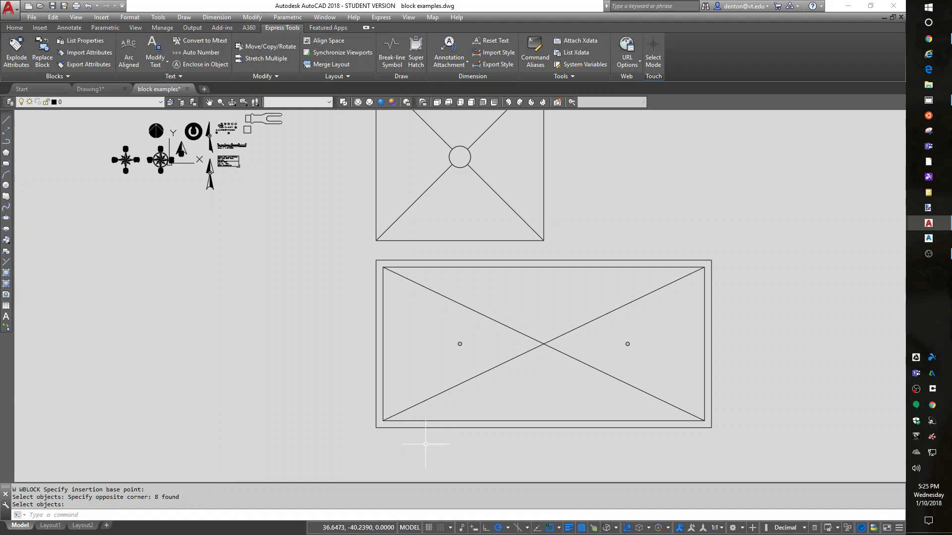
- Zoom to the quartered benchmark symbol and start WBLOCK with the base point at its centre
scroll(276, 248, "down", 2)
middle_click_drag(276, 248, 389, 271)
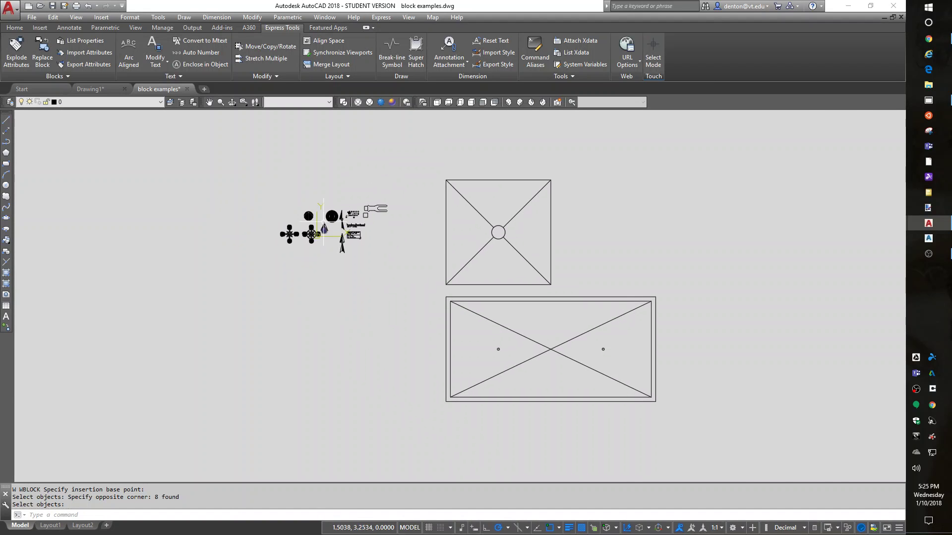
scroll(322, 270, "up", 8)
scroll(449, 234, "down", 2)
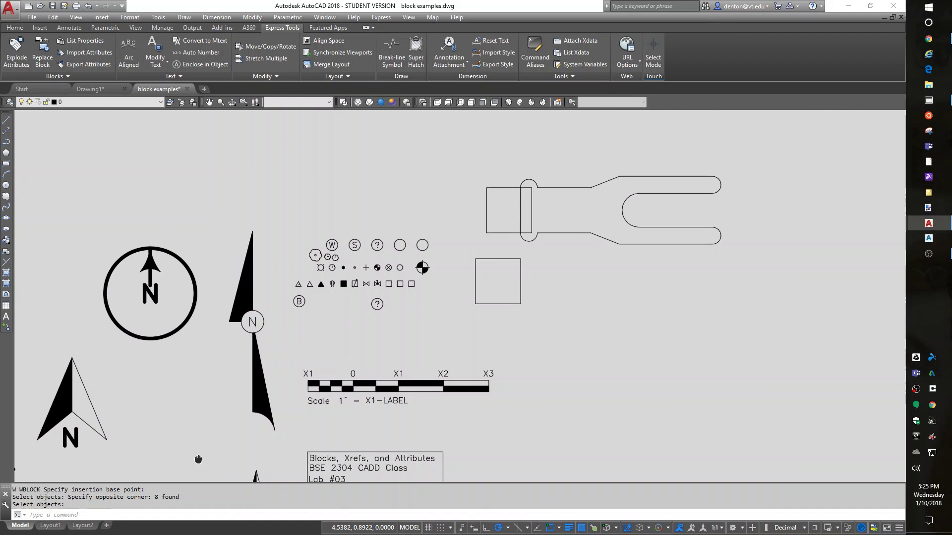
middle_click_drag(448, 233, 512, 236)
scroll(499, 333, "up", 4)
scroll(439, 270, "up", 4)
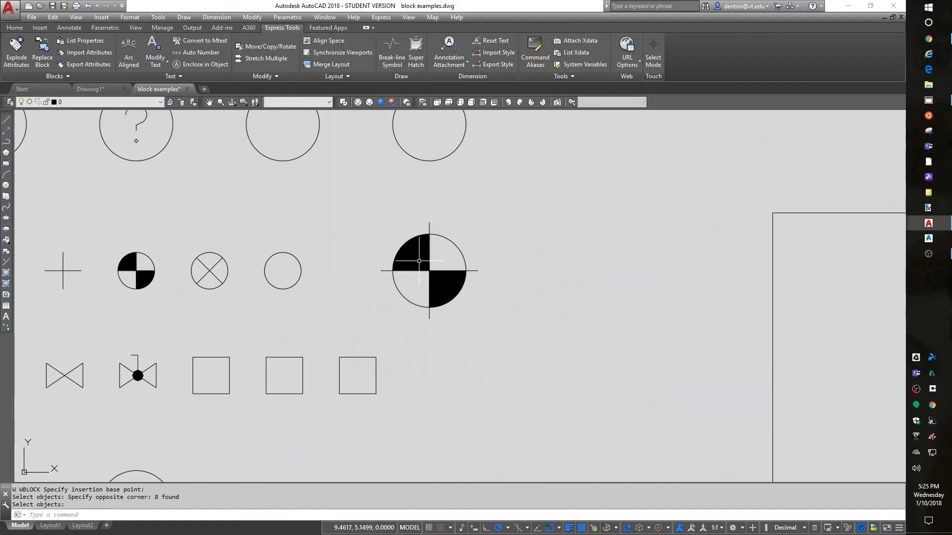
middle_click_drag(527, 321, 585, 344)
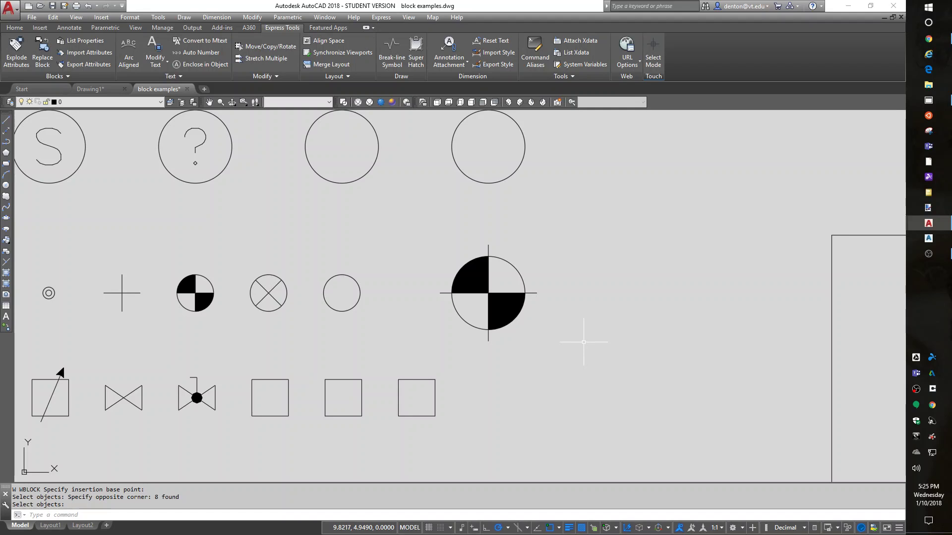
type("w")
key("Return")
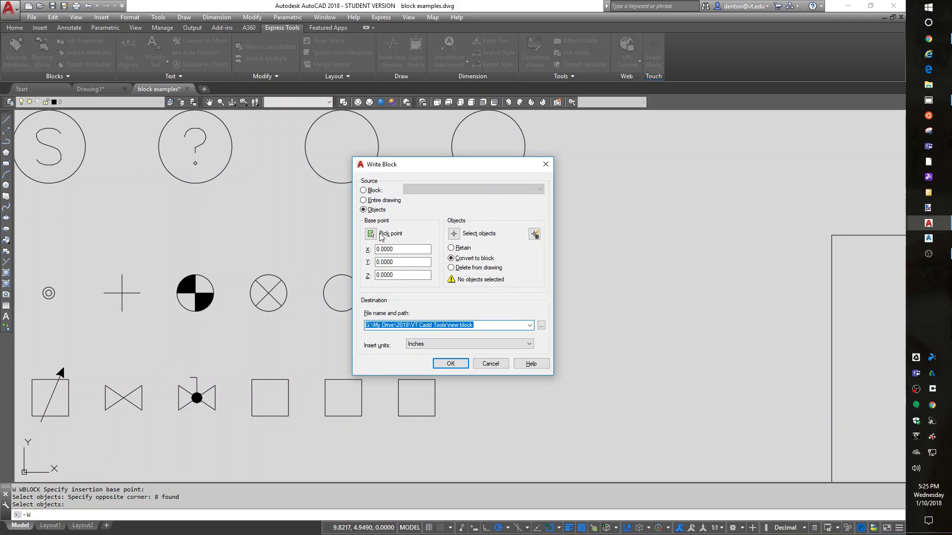
left_click(370, 233)
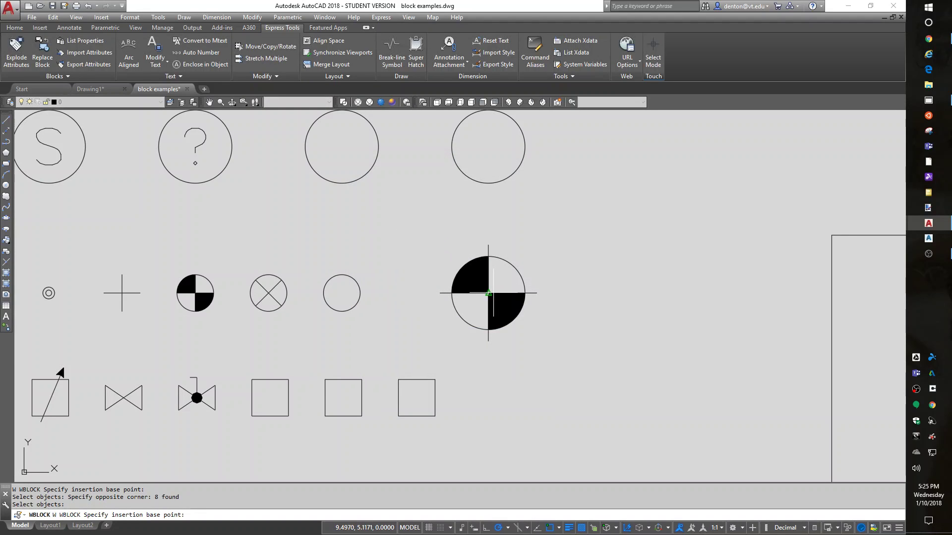
left_click(488, 293)
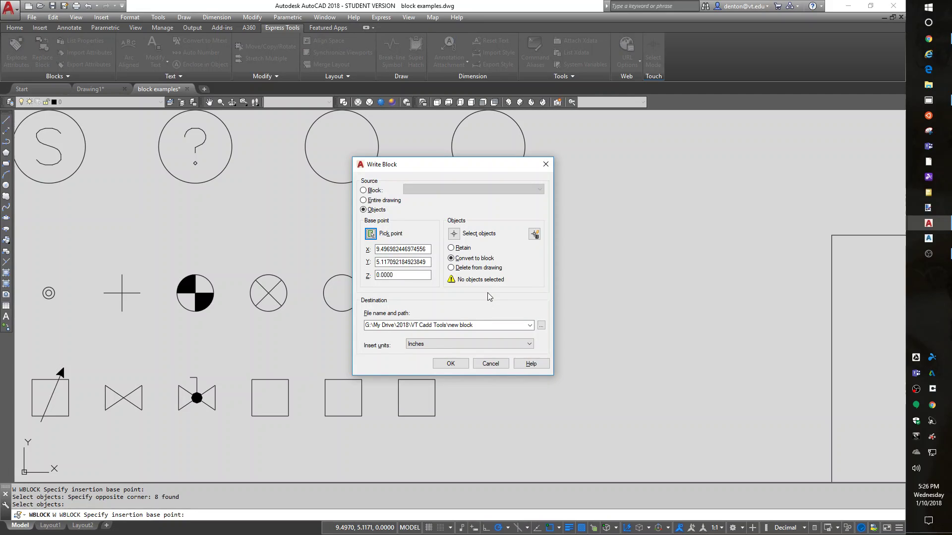
- Window-select the benchmark symbol's four objects
left_click(454, 234)
left_click(570, 221)
left_click(412, 357)
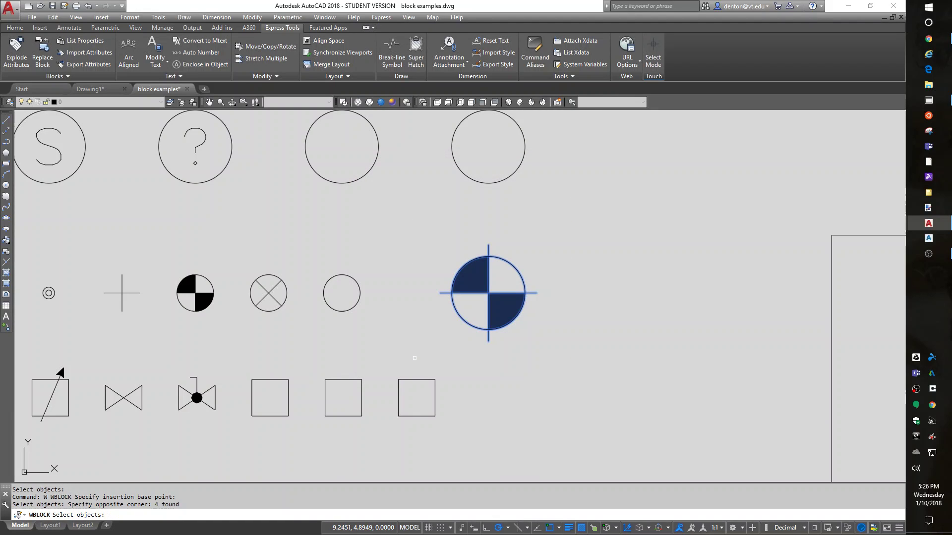
key("Return")
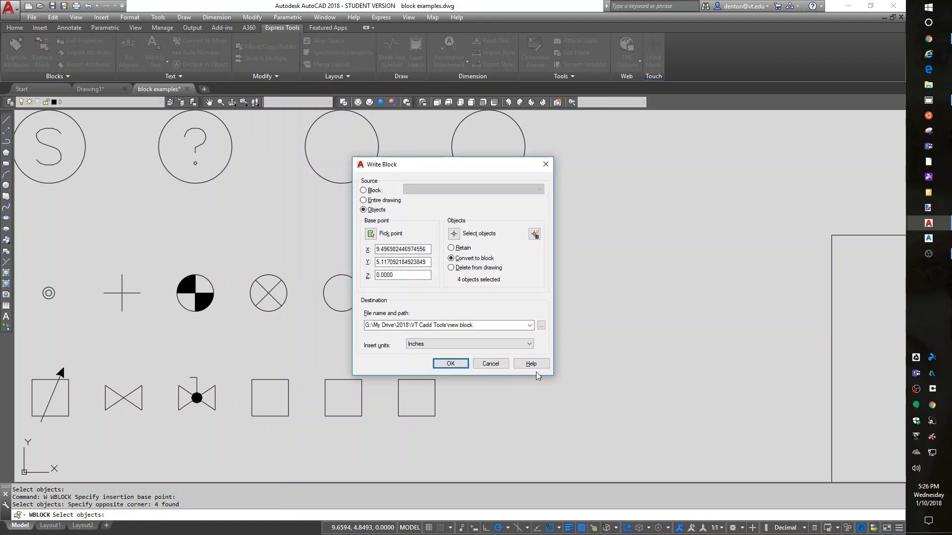
- Set Unitless insert units, name the file bench mark, and save without Map data
left_click(489, 344)
scroll(489, 353, "up", 1)
left_click(489, 352)
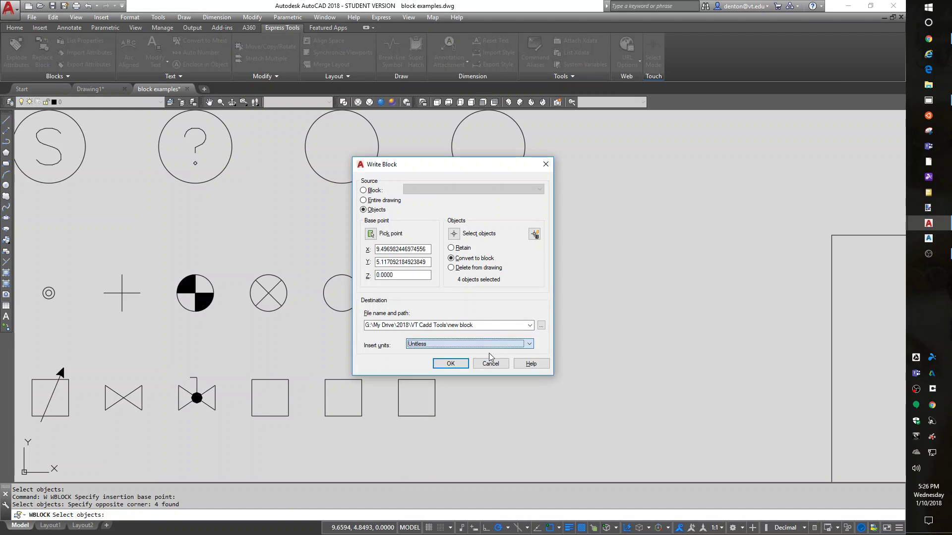
left_click(449, 325)
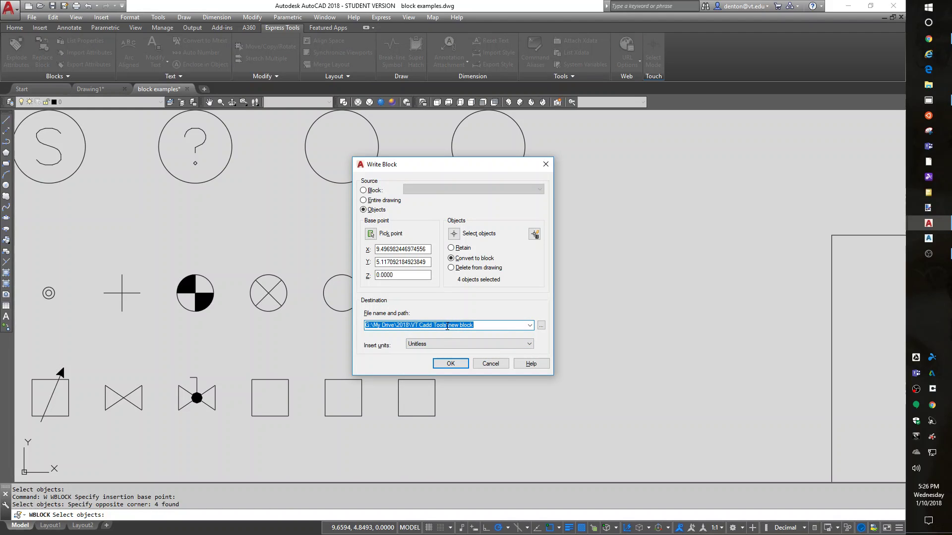
left_click(448, 325)
left_click_drag(456, 327, 543, 331)
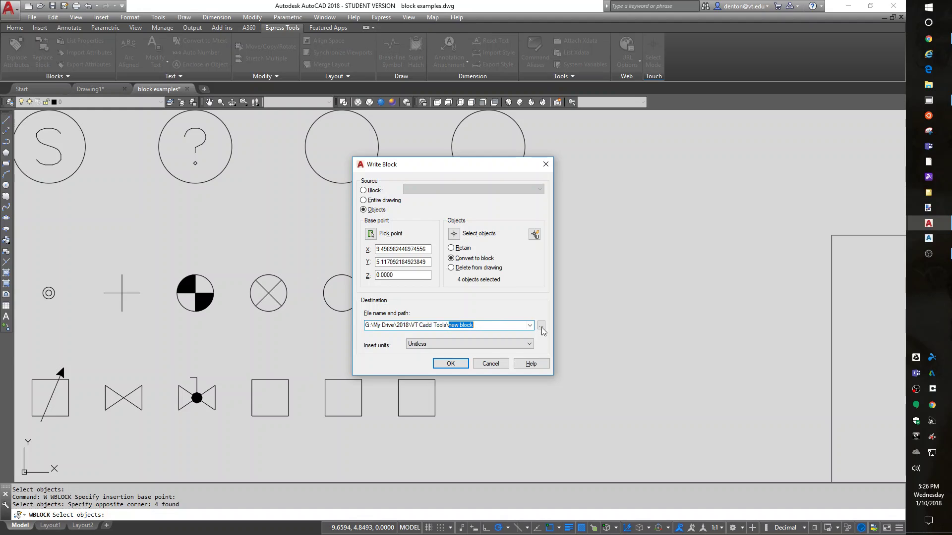
type("bench mark")
key("Return")
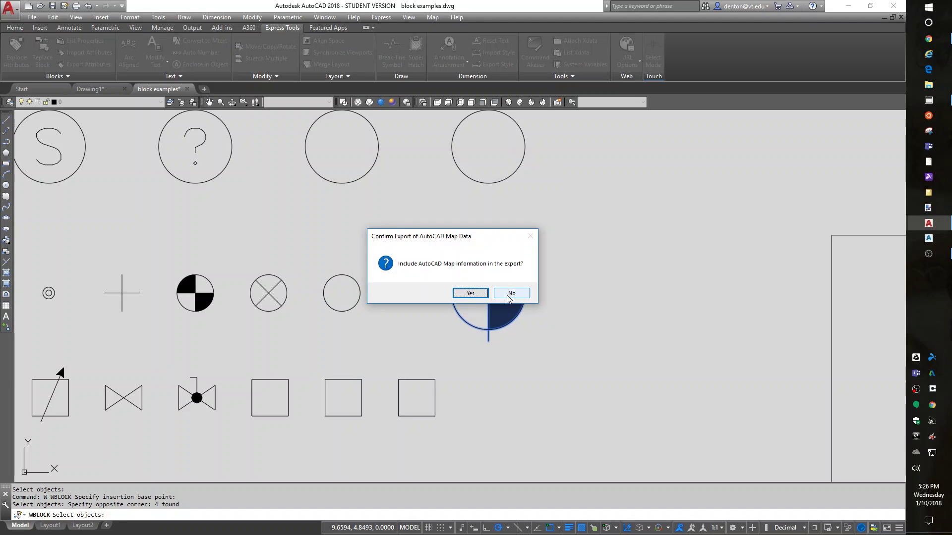
left_click(512, 293)
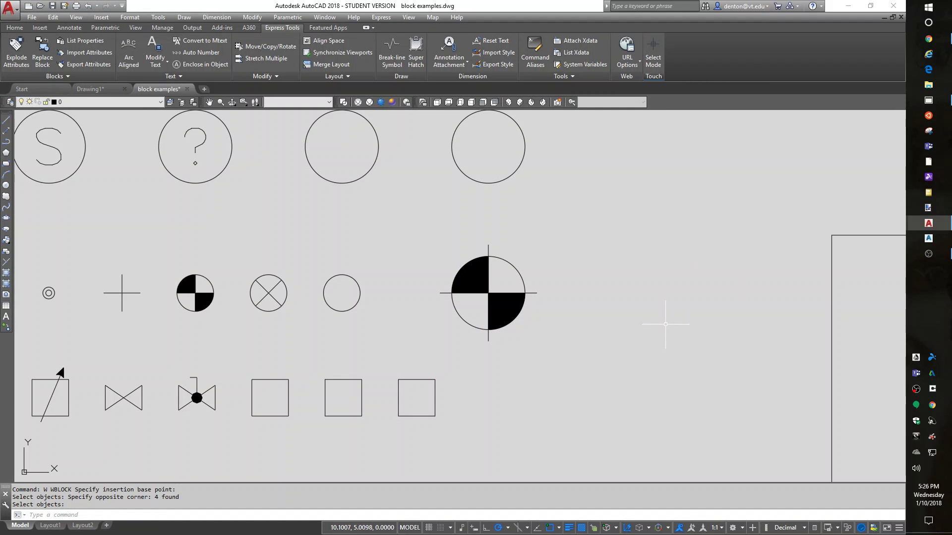
- Insert a bench mark block copy above and right of the original symbol
type("i")
key("Return")
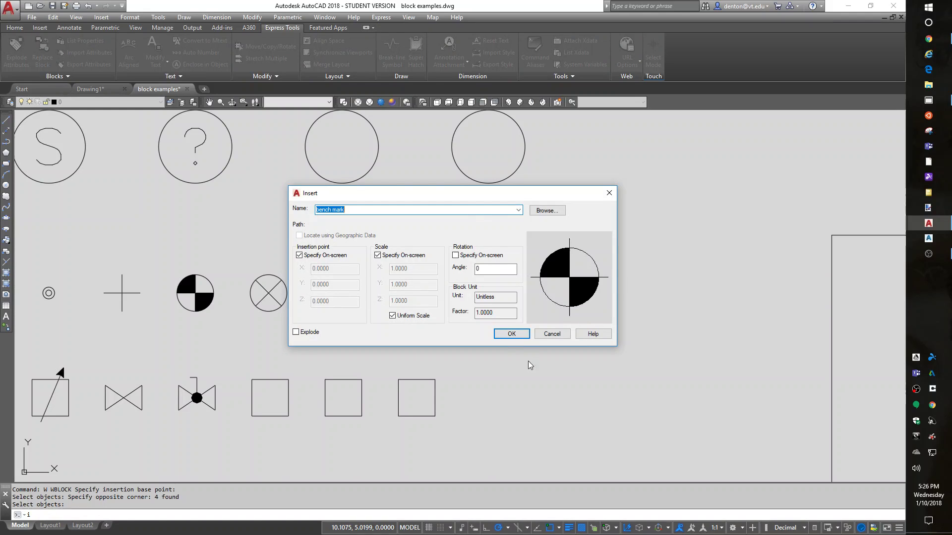
left_click(512, 334)
left_click(489, 293)
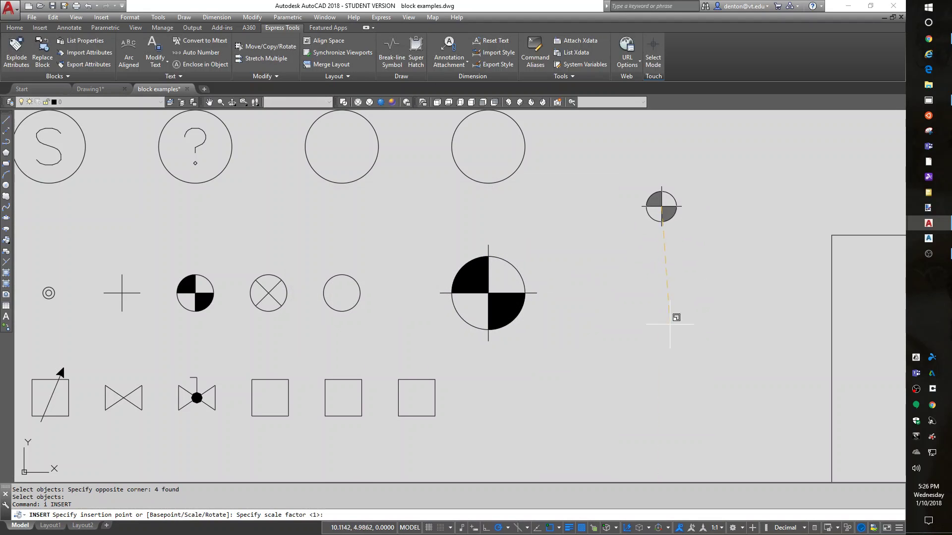
left_click(739, 191)
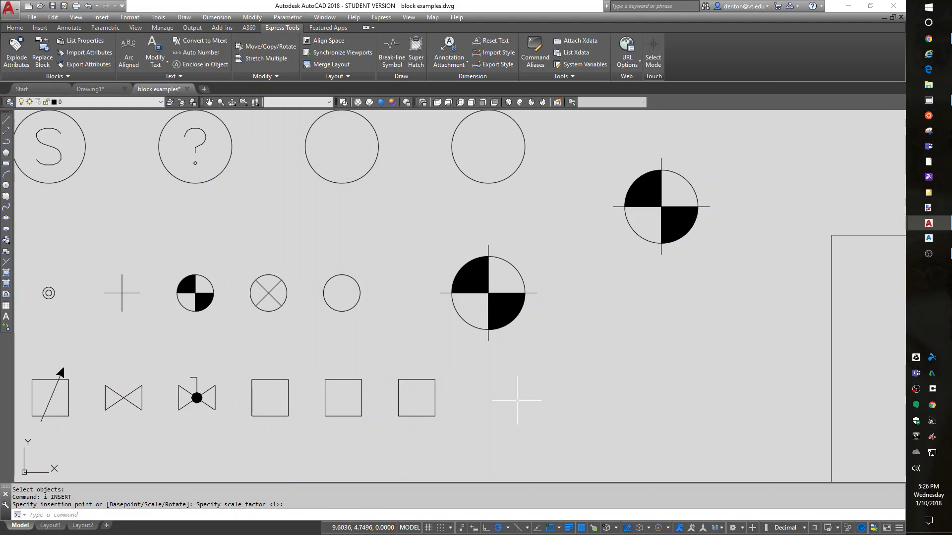
- Zoom in on the ball valve and regenerate the drawing with RE
scroll(518, 400, "down", 3)
scroll(478, 374, "up", 4)
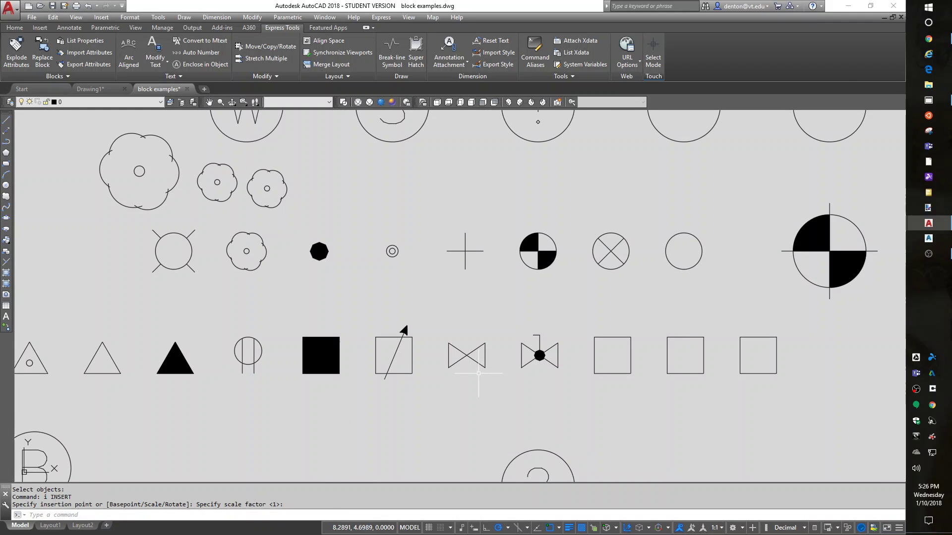
scroll(478, 374, "up", 3)
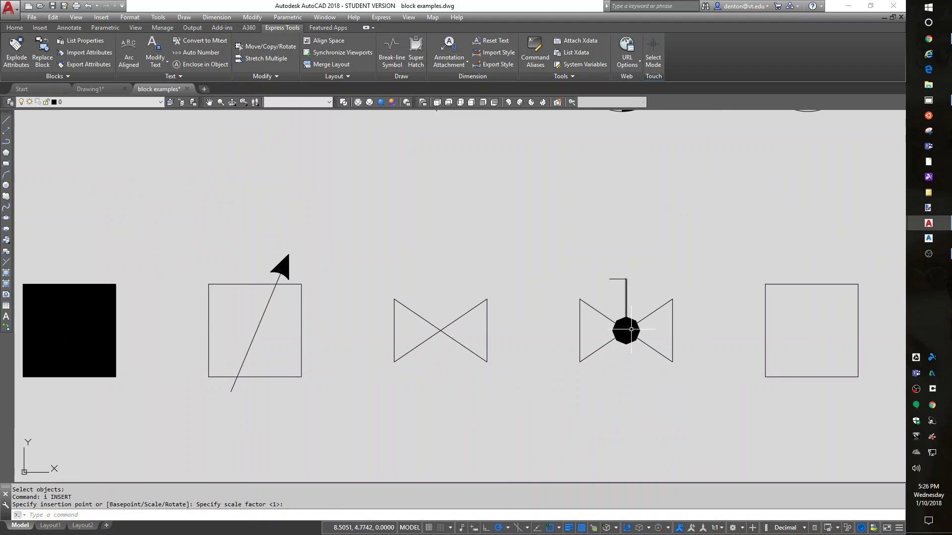
type("re")
key("Return")
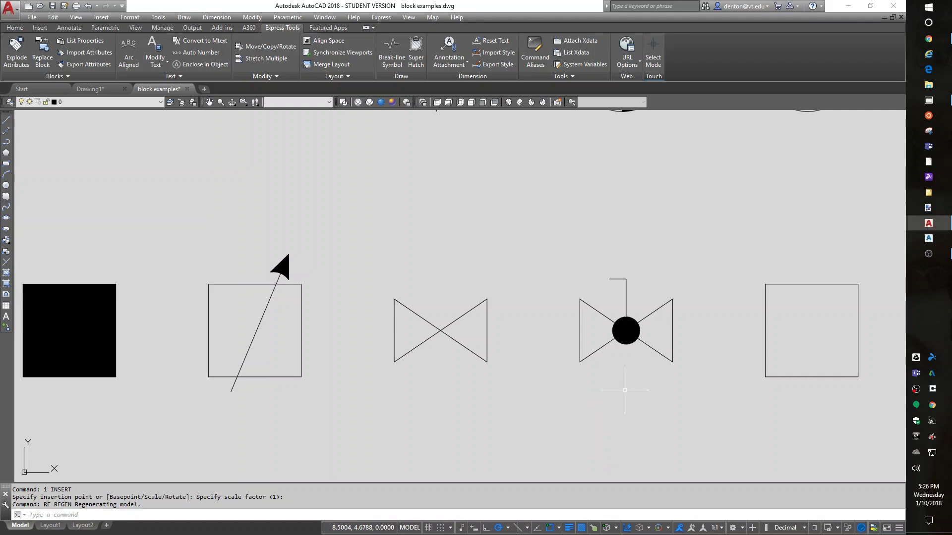
- Start WBLOCK with the base point at the valve's left-edge midpoint and window-select its seven objects
type("w")
key("Return")
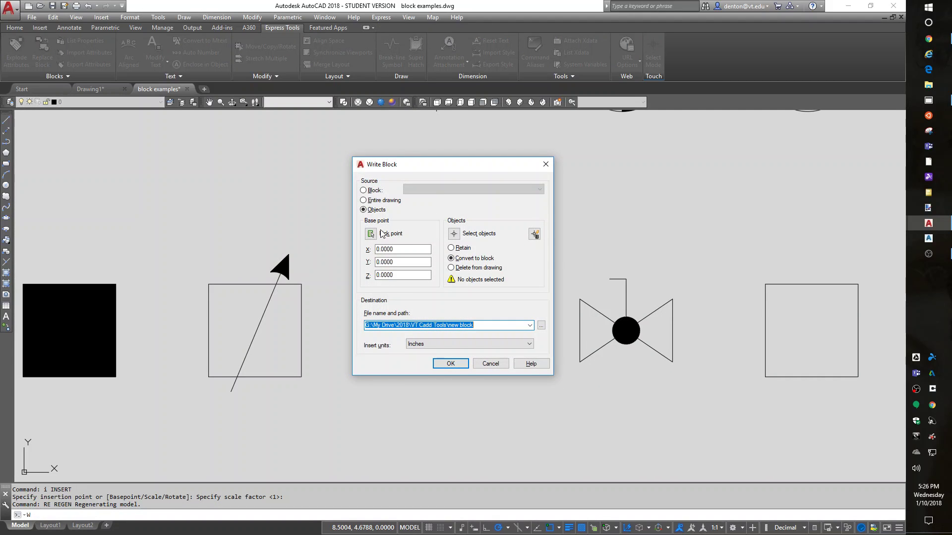
left_click(372, 233)
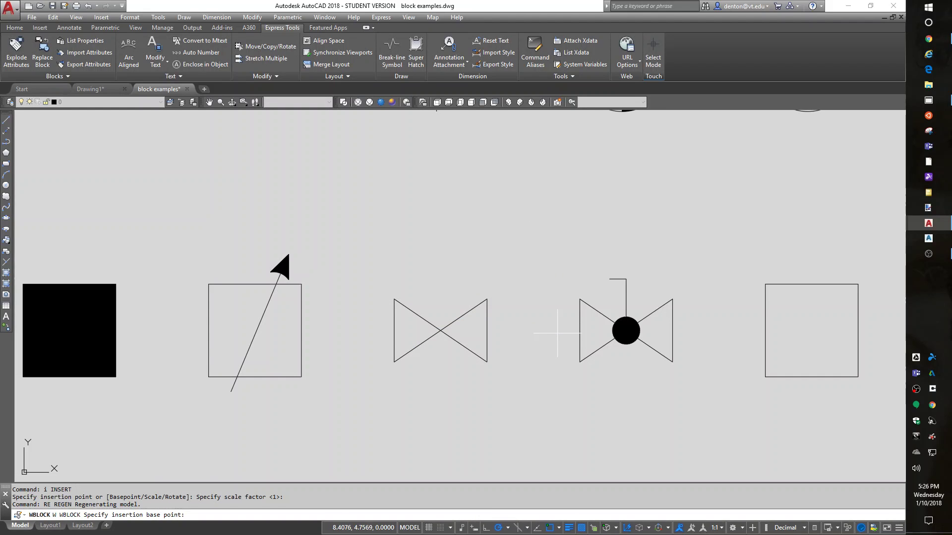
left_click(580, 330)
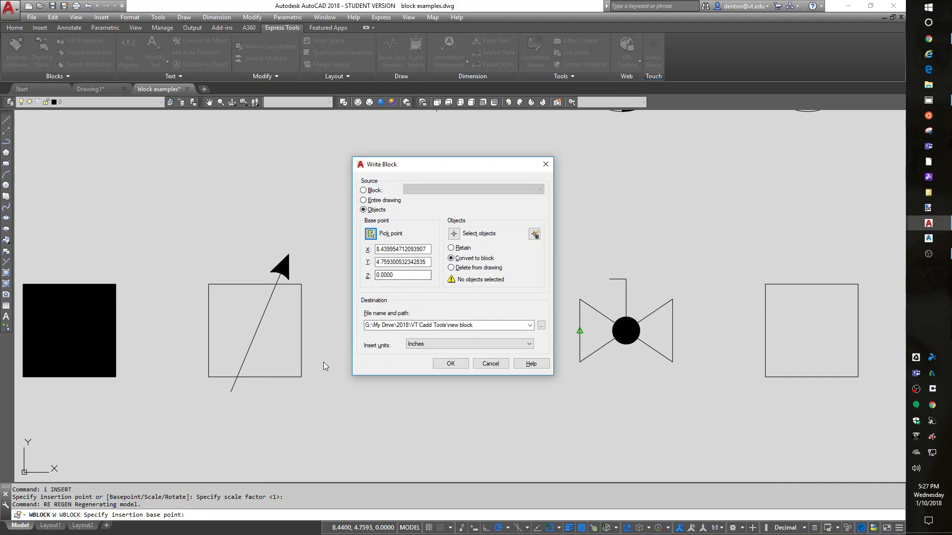
left_click(458, 233)
left_click(701, 256)
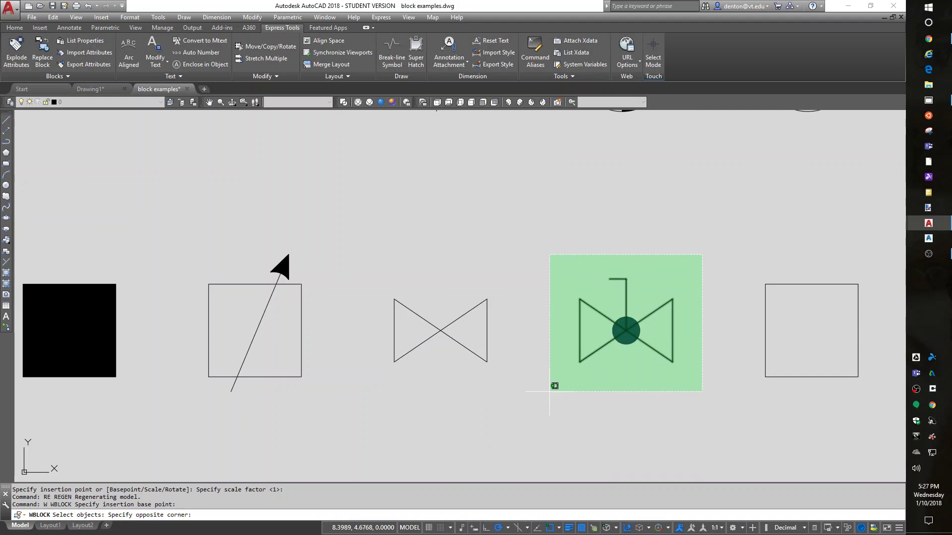
left_click(552, 386)
key("Return")
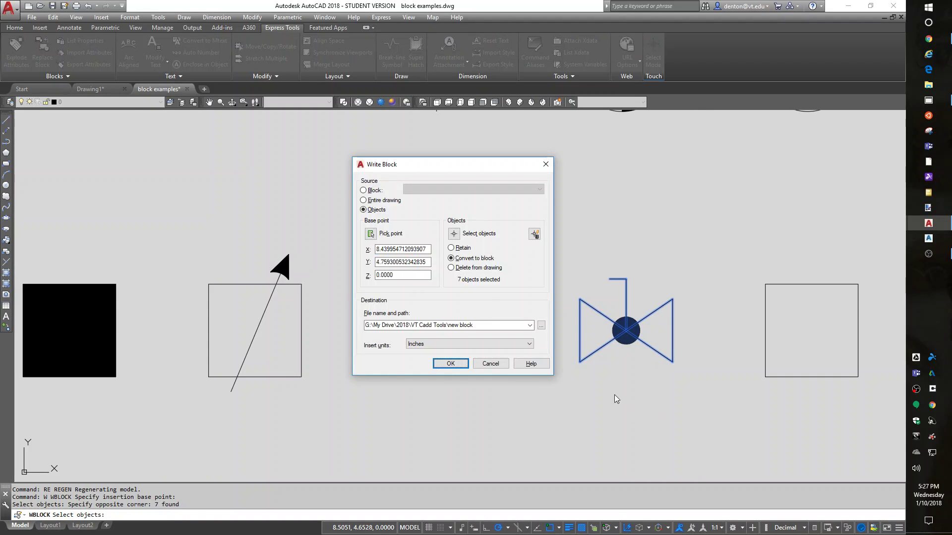
- Set Unitless insert units and save the block file as ball valve
left_click(448, 344)
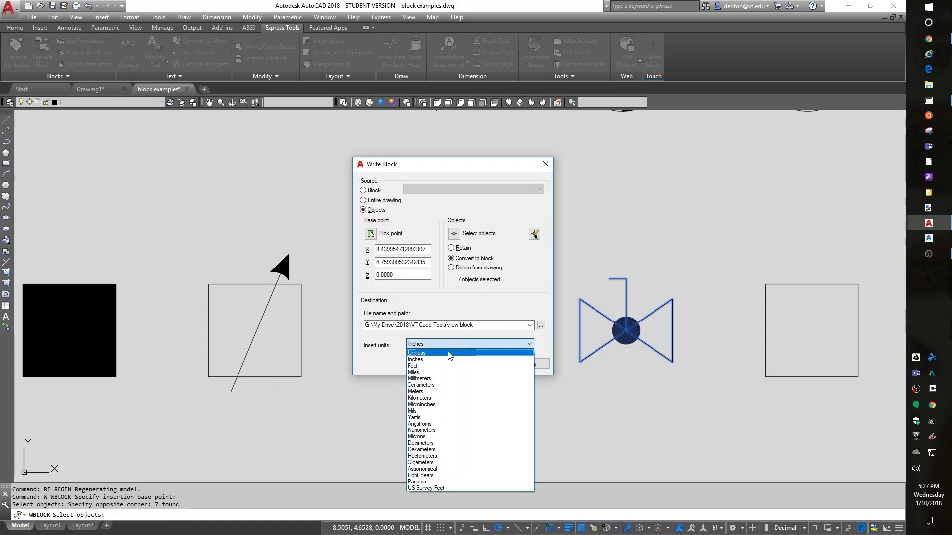
left_click(449, 353)
left_click(449, 326)
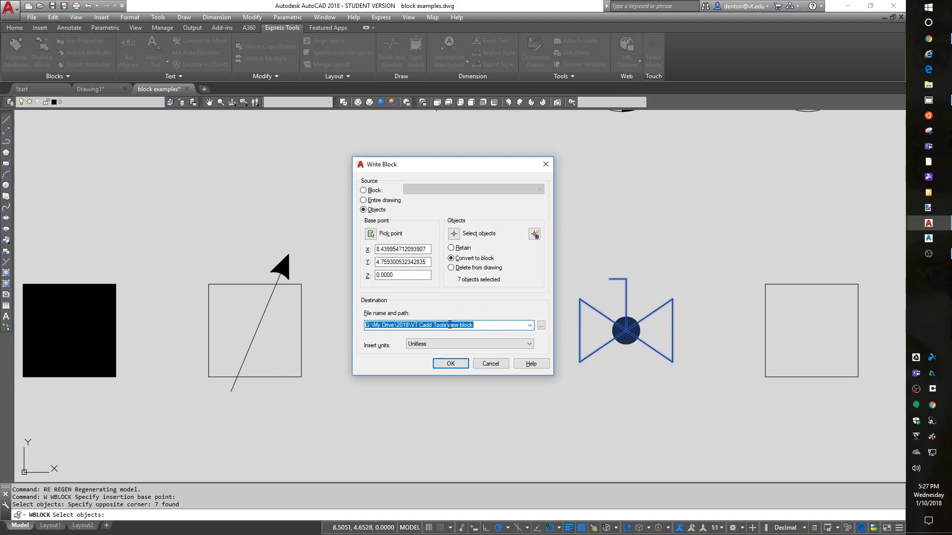
left_click(449, 325)
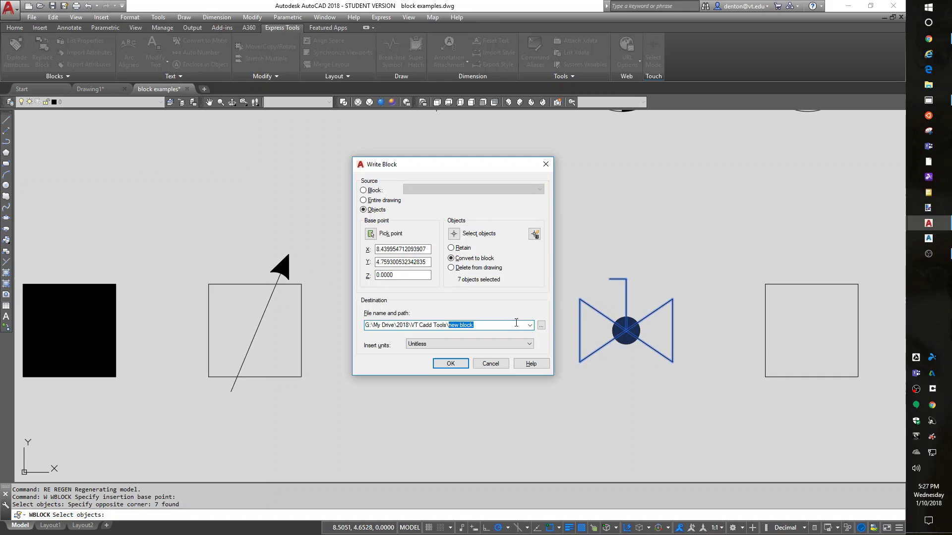
type("ball")
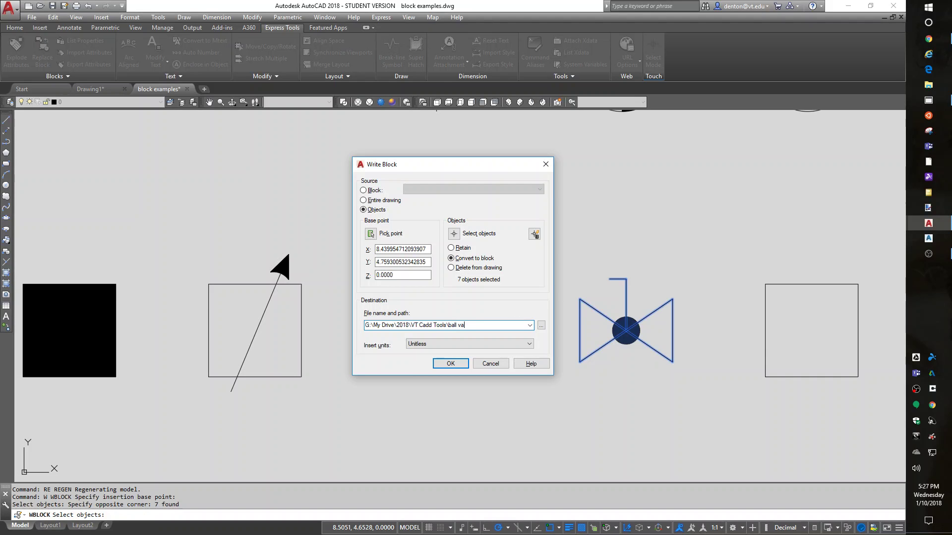
type(" valve")
key("Return")
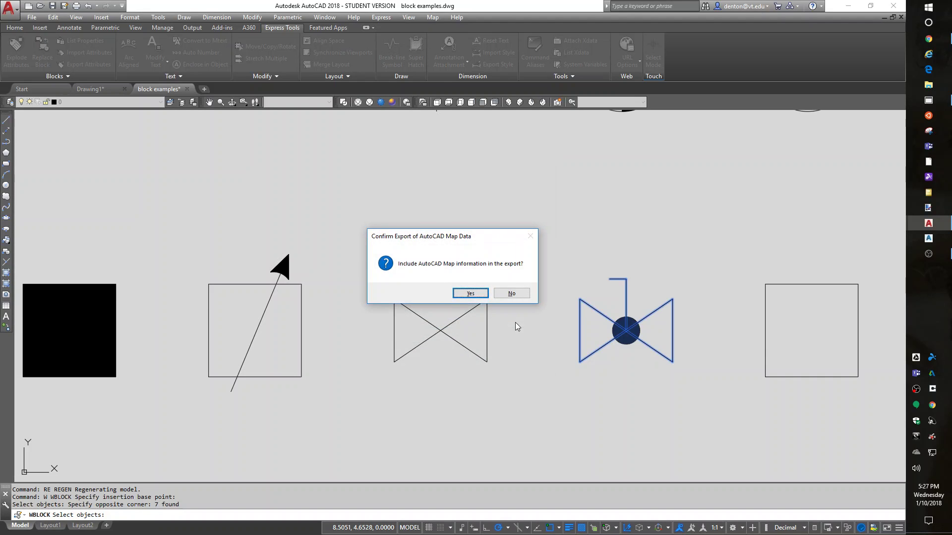
- Decline the map-data export and pan the view to centre the symbol rows
left_click(507, 293)
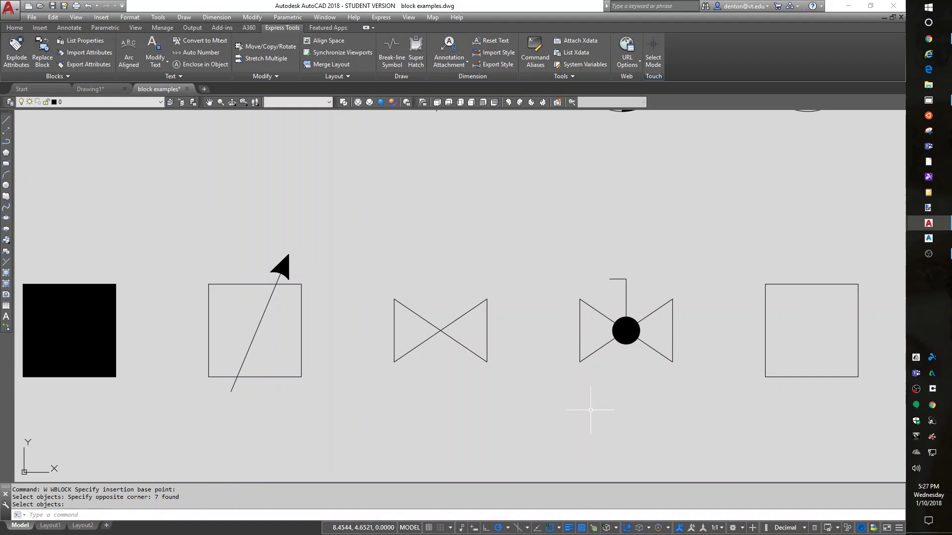
scroll(504, 402, "down", 4)
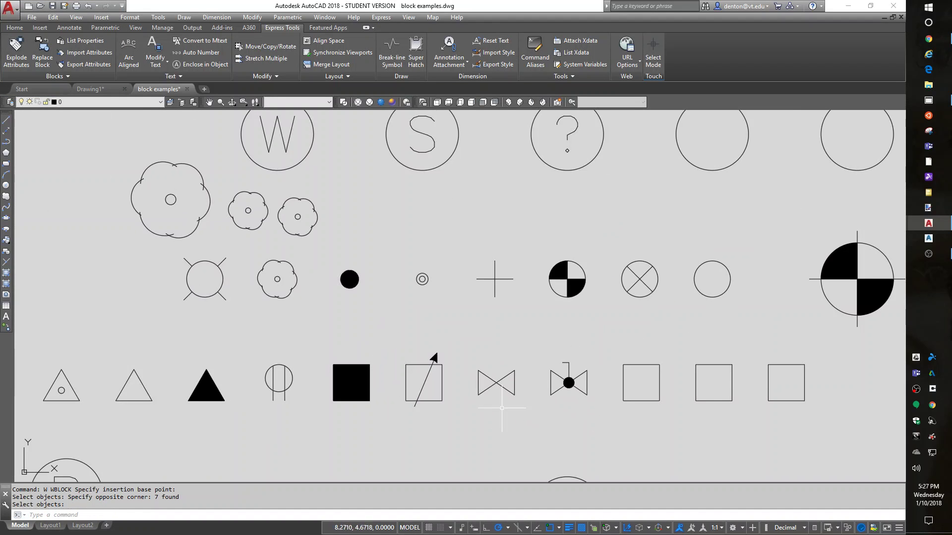
scroll(447, 420, "down", 3)
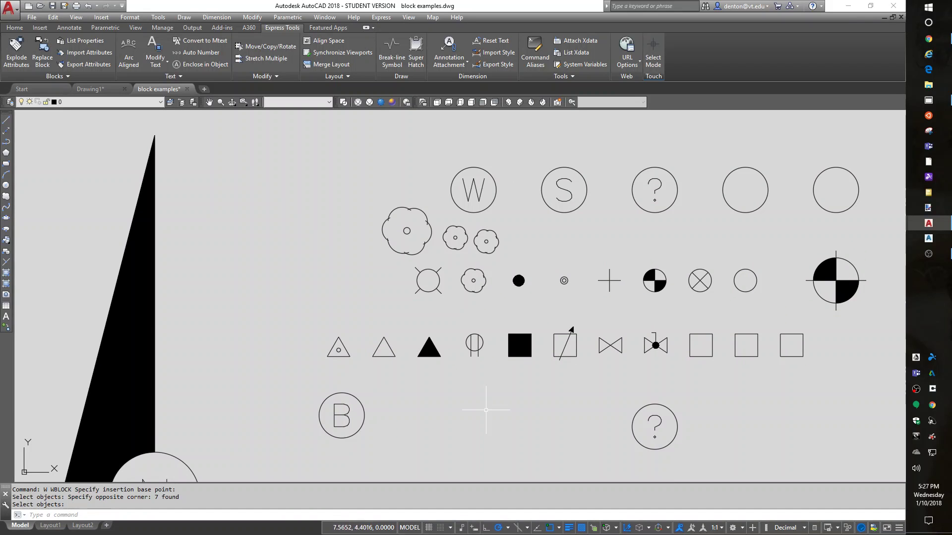
scroll(337, 340, "up", 10)
middle_click_drag(283, 436, 397, 436)
scroll(421, 419, "down", 10)
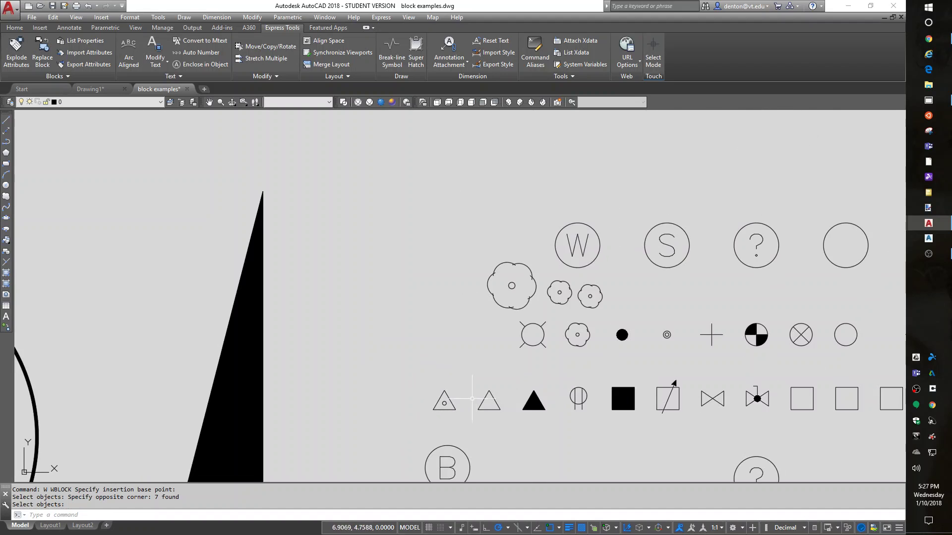
middle_click_drag(620, 379, 479, 338)
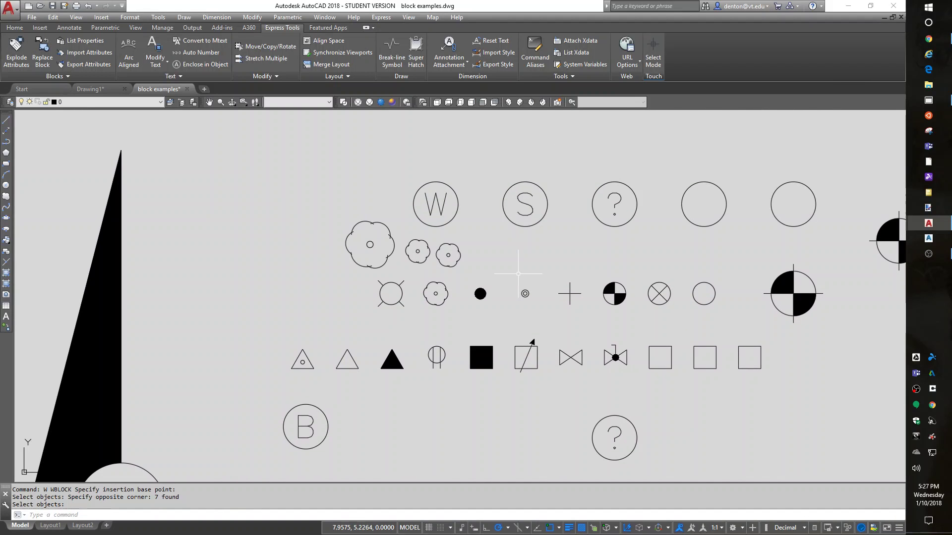
scroll(524, 289, "up", 6)
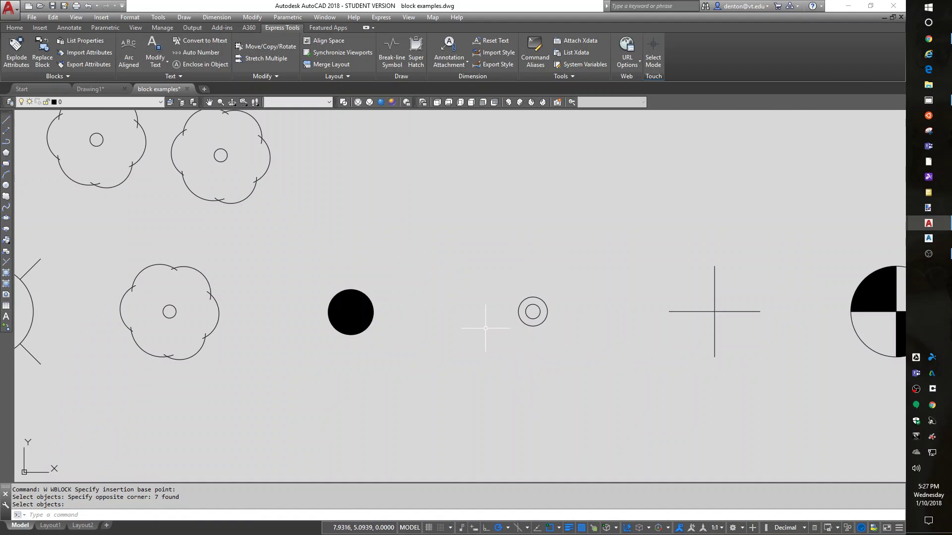
- Start WBLOCK with the double circle's centre as base point and window-select the double circle
type("w")
key("Return")
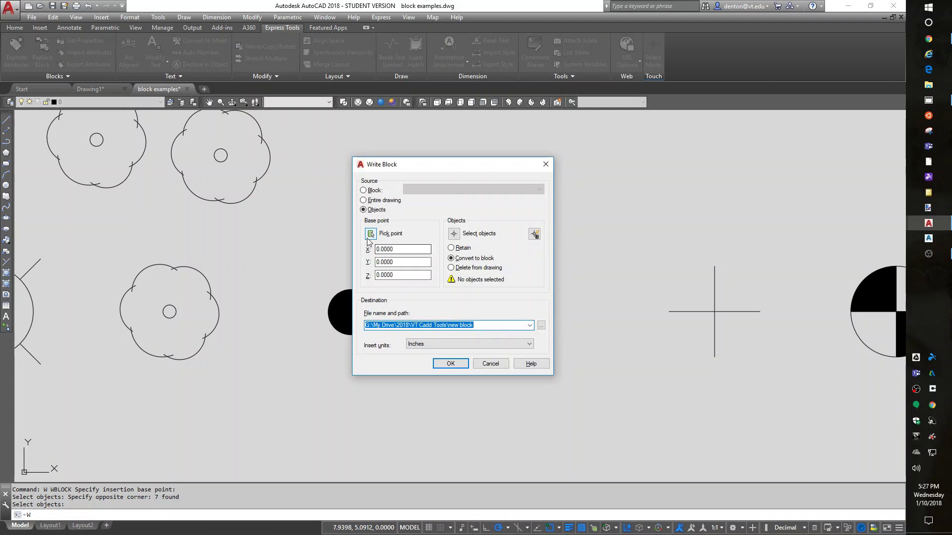
left_click(371, 234)
left_click(528, 319)
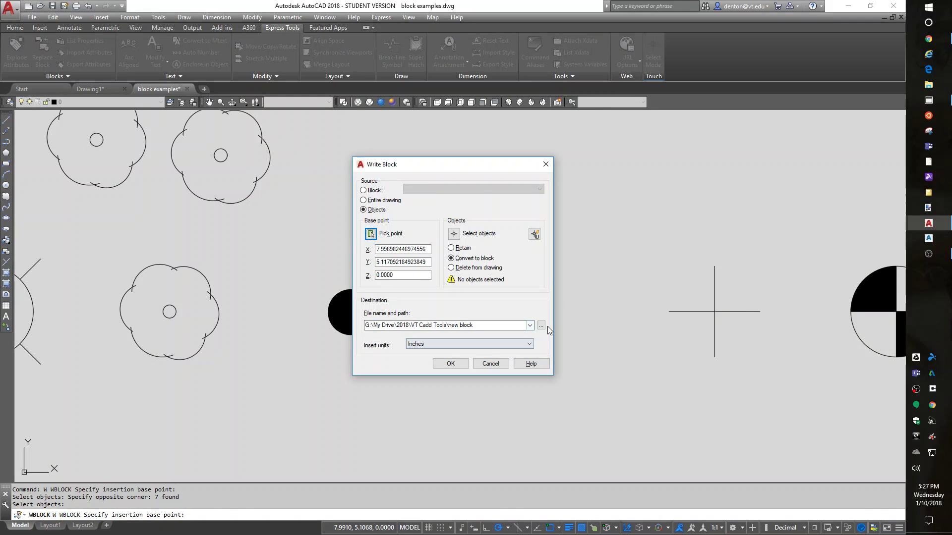
left_click(454, 234)
left_click(554, 271)
left_click(509, 339)
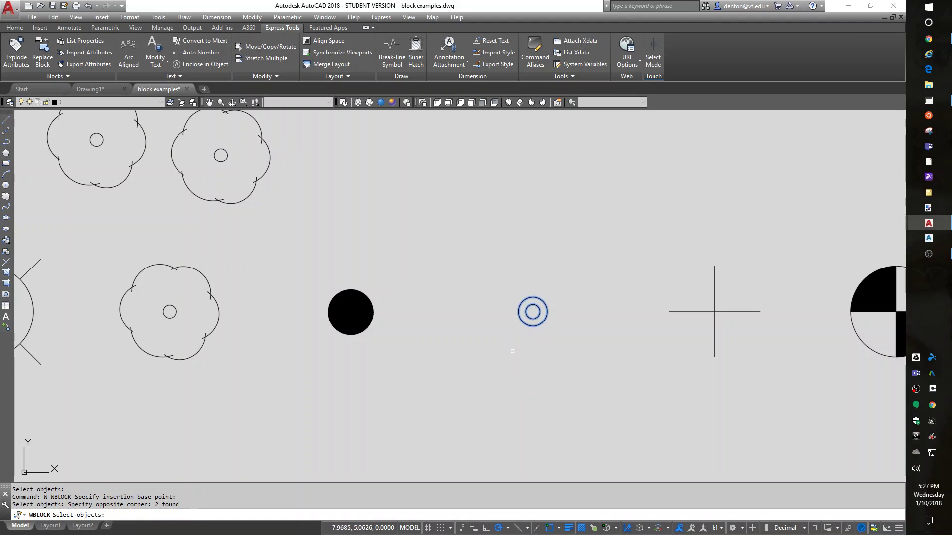
key("Return")
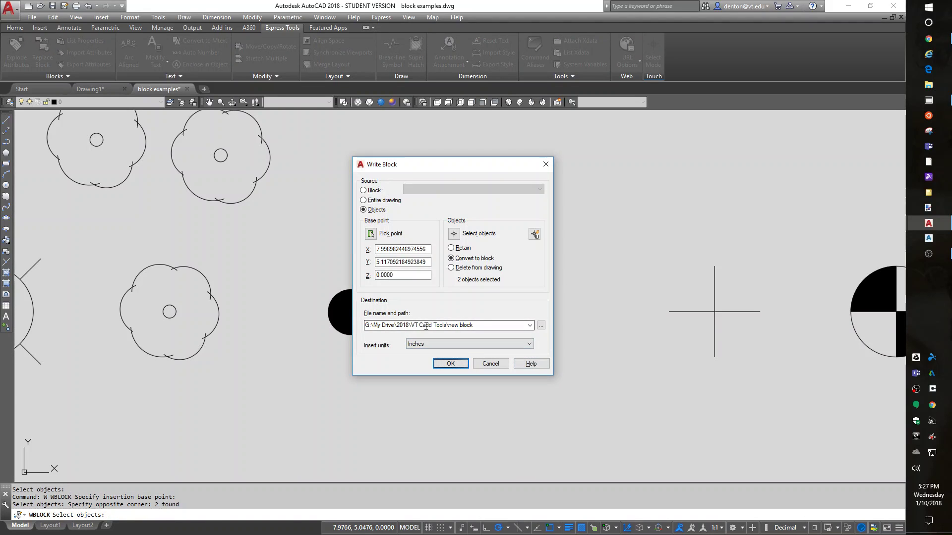
- Name the block file 'iron pipe', set Unitless insert units, and save it without map data
left_click(448, 324)
left_click(448, 324)
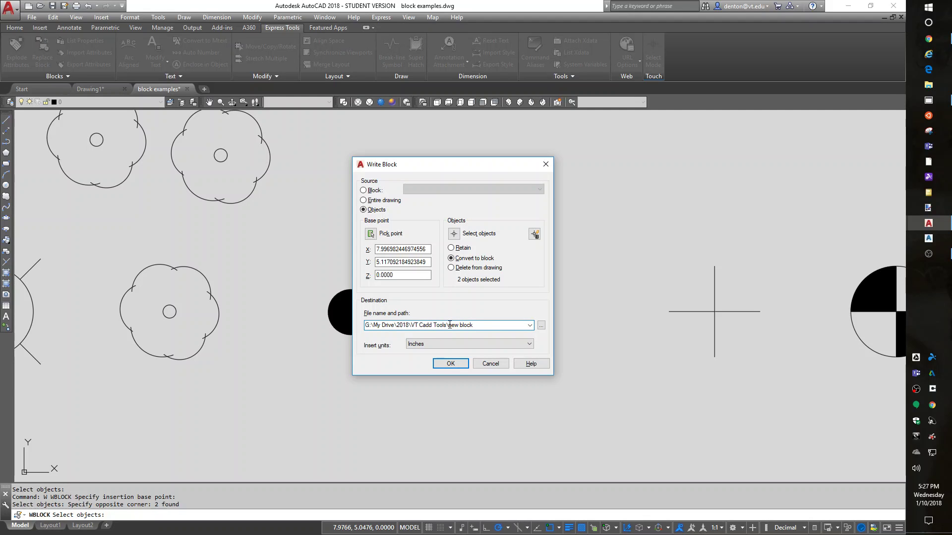
type("iron pip")
left_click(490, 344)
left_click(491, 351)
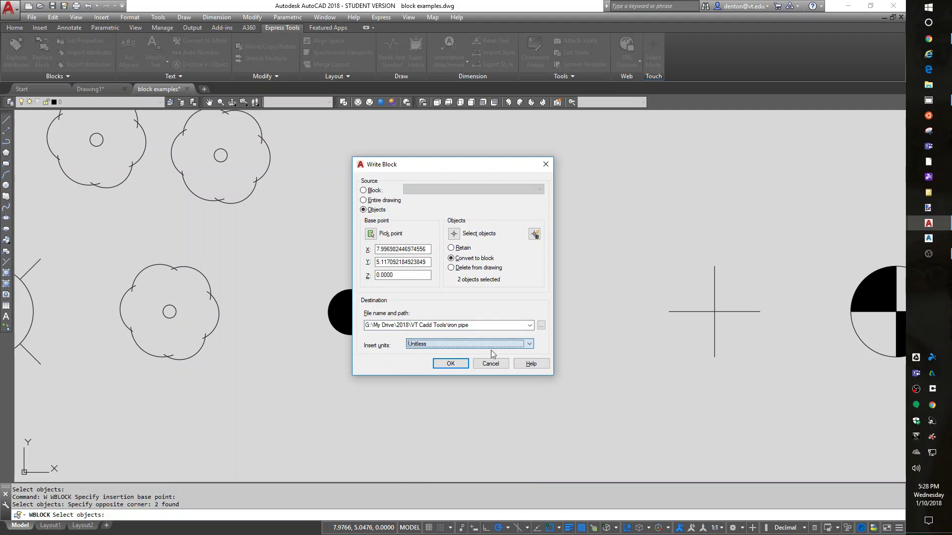
left_click(447, 365)
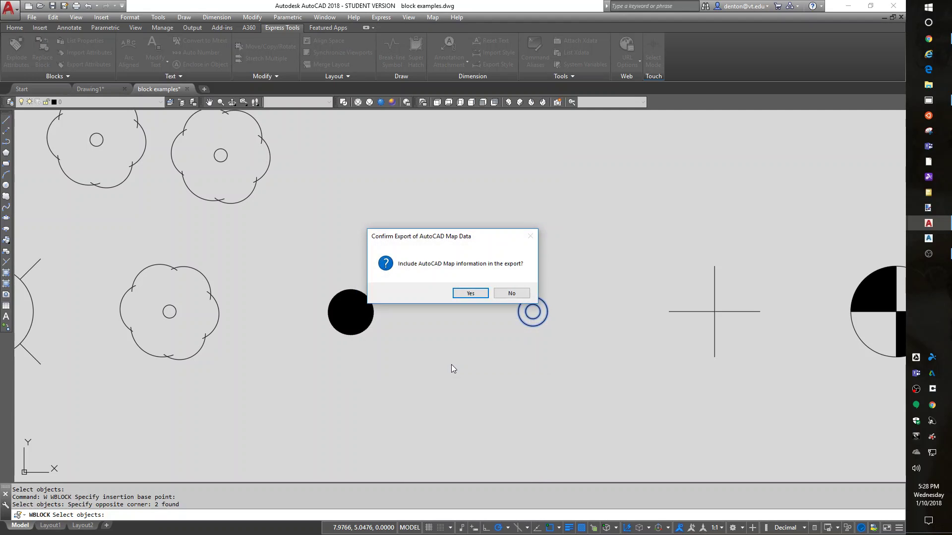
left_click(511, 293)
scroll(542, 389, "down", 2)
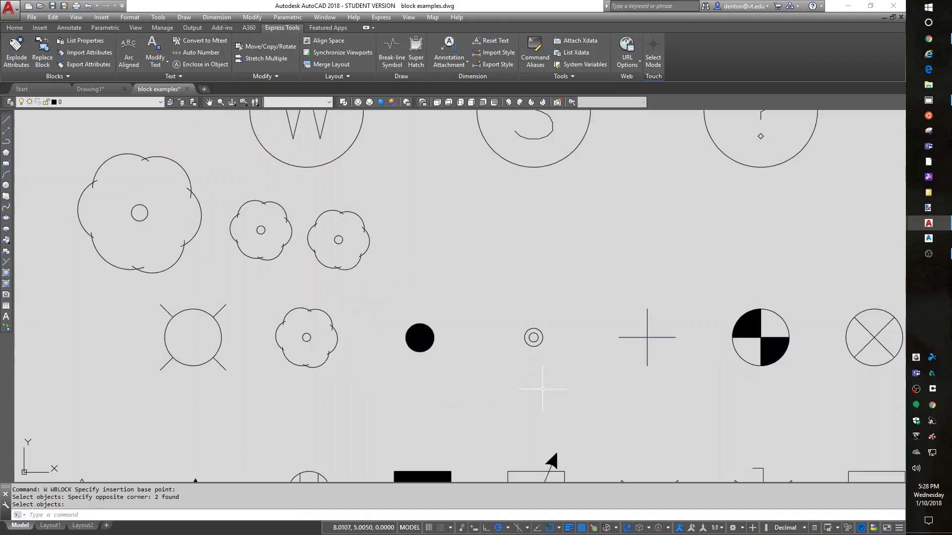
scroll(527, 376, "down", 1)
scroll(564, 372, "down", 1)
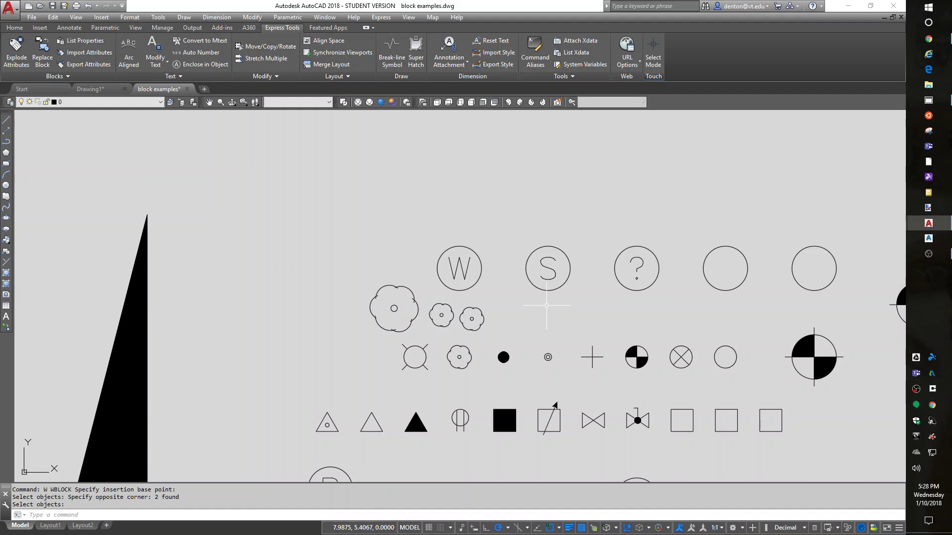
key("Return")
left_click(548, 279)
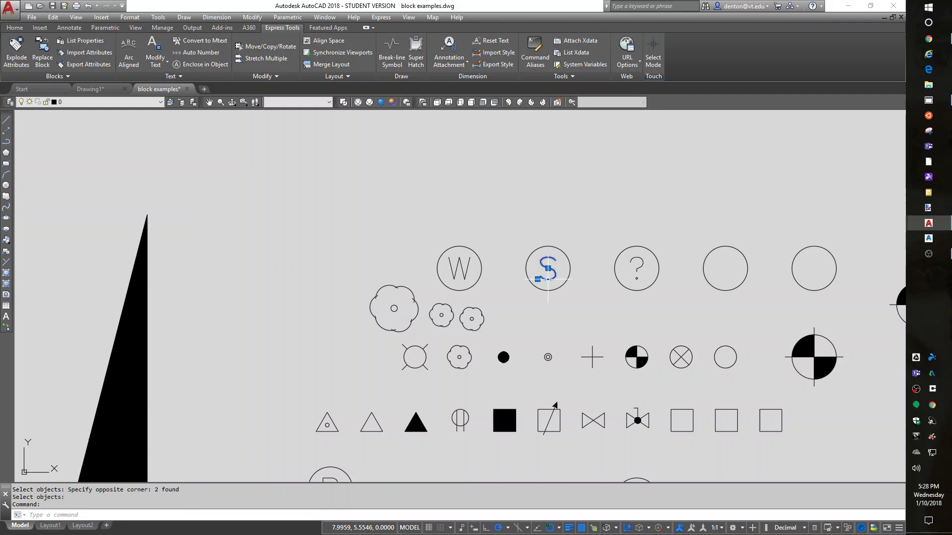
key("ctrl+1")
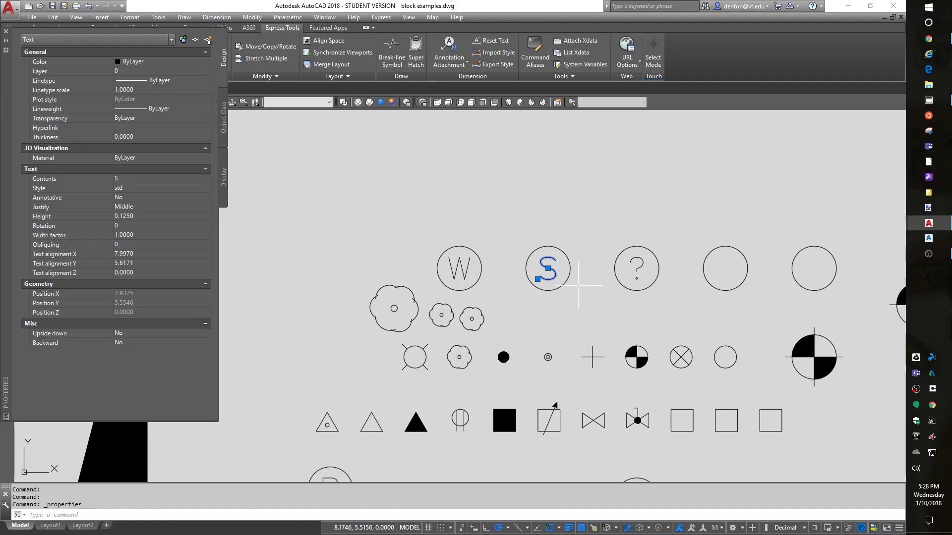
key("Escape")
key("Escape")
left_click(563, 284)
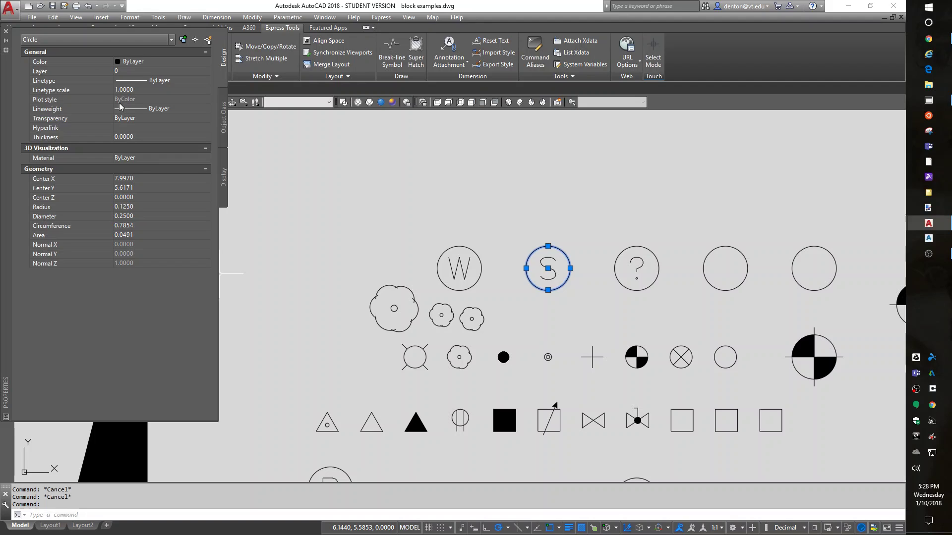
left_click(8, 32)
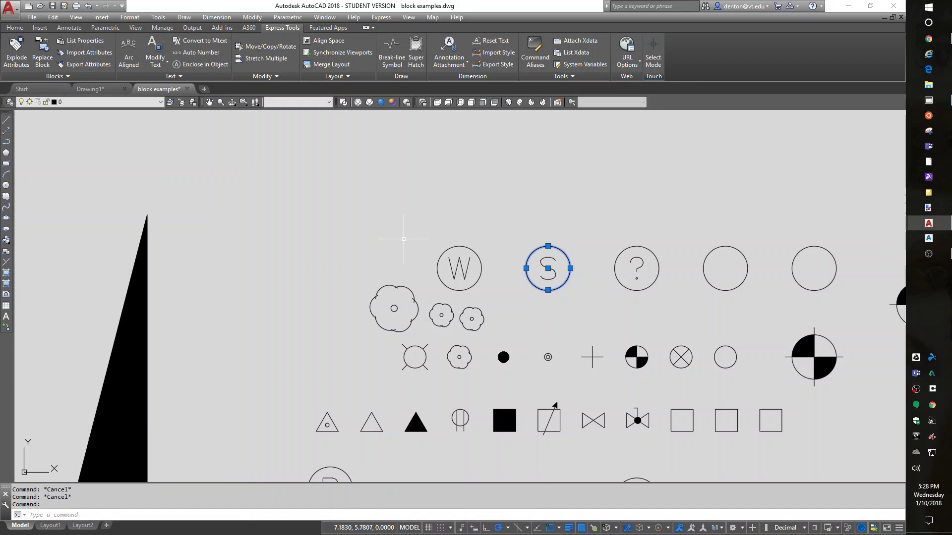
key("ctrl+1")
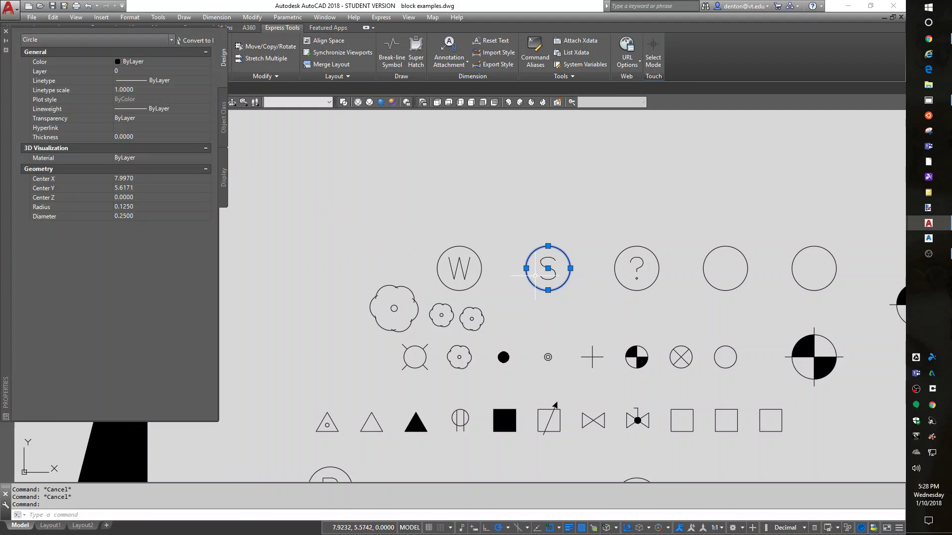
left_click(6, 31)
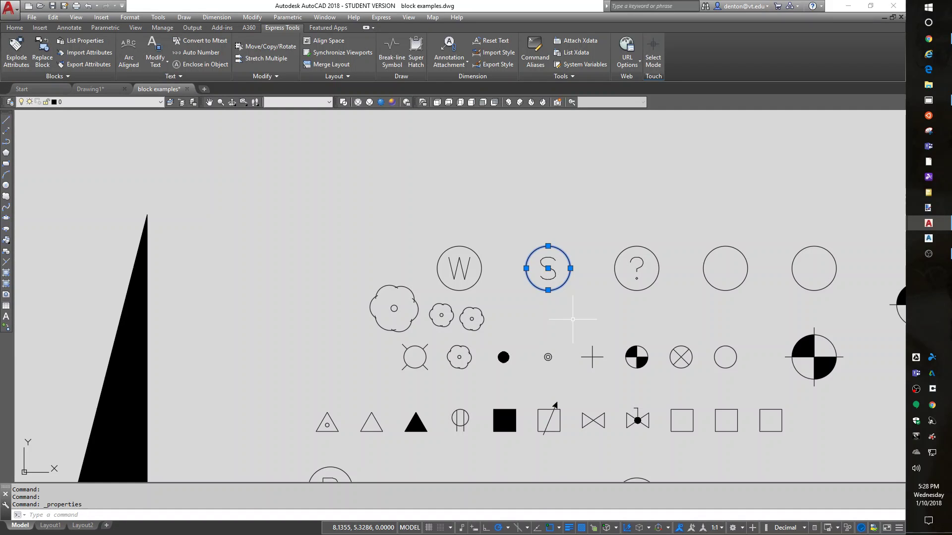
key("Escape")
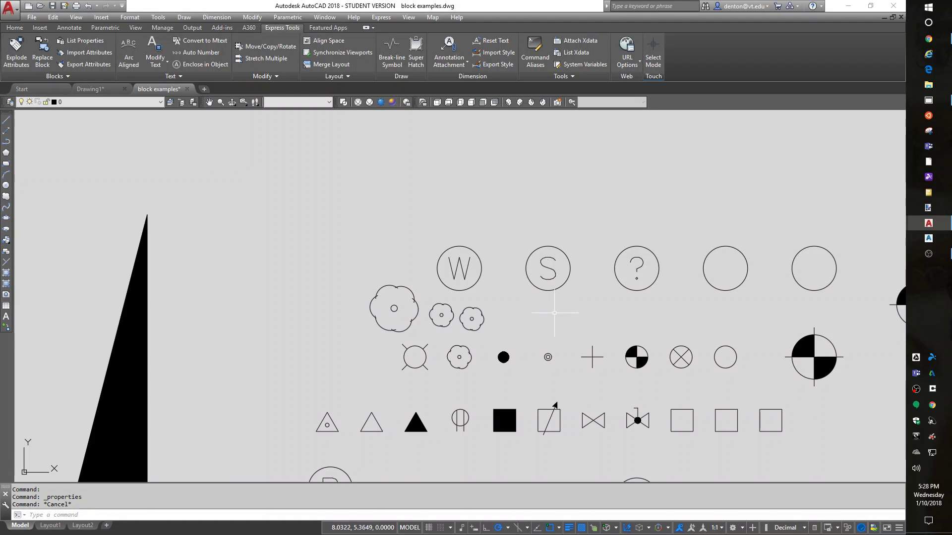
- Start WBLOCK with the S circle's centre as base point and window-select the S circle
type("w")
key("Return")
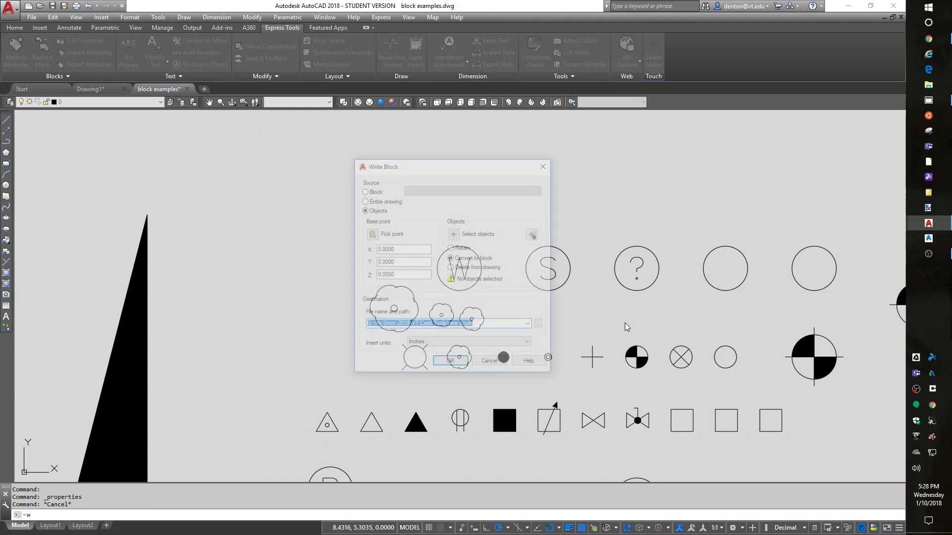
left_click(371, 234)
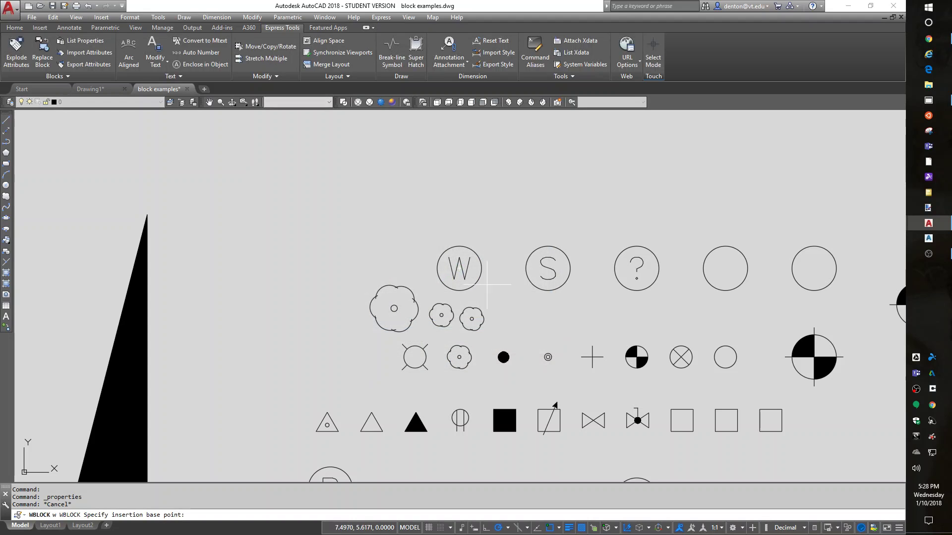
left_click(461, 248)
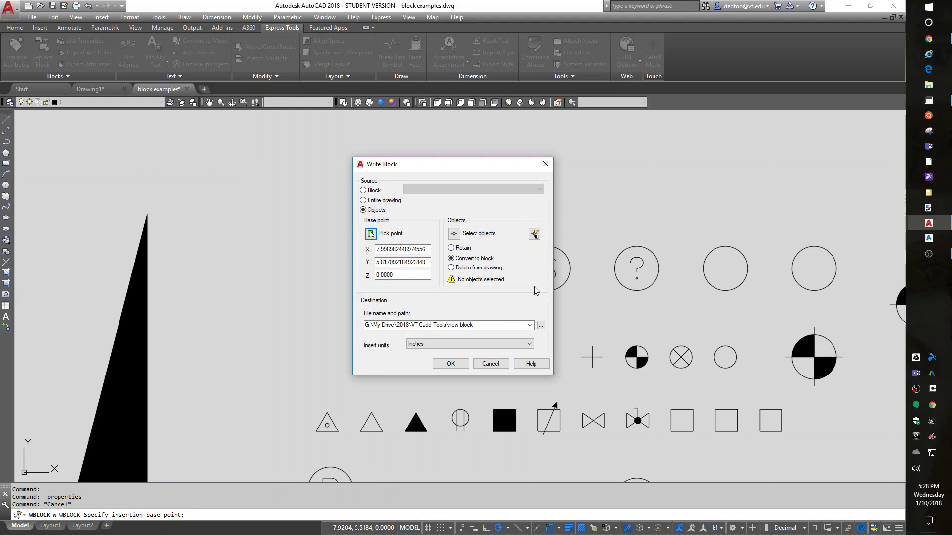
left_click(453, 233)
left_click(565, 230)
left_click(541, 276)
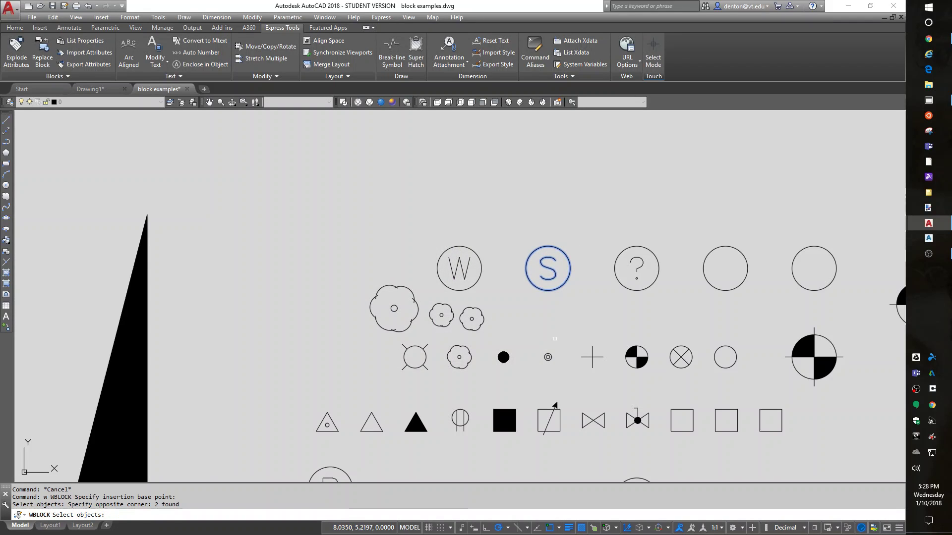
key("Return")
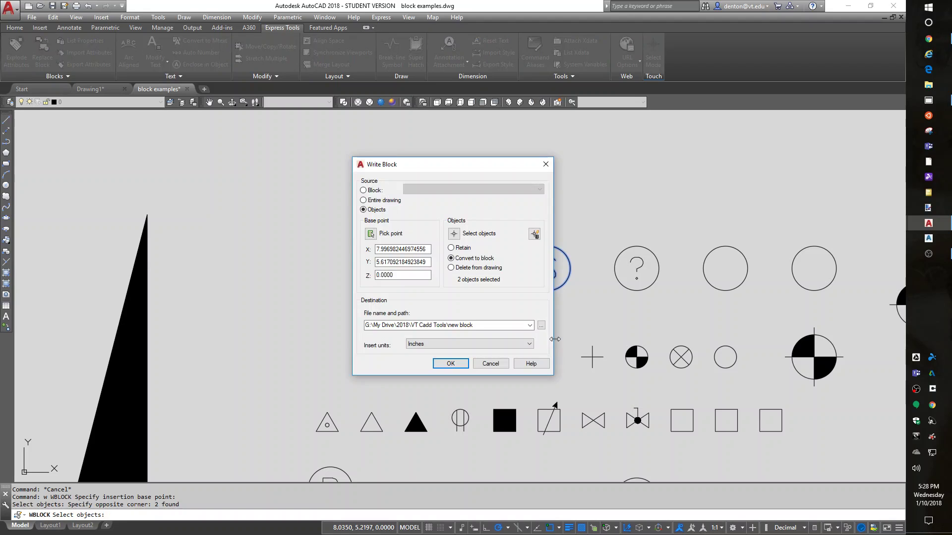
- Name the block file 'smh', set Unitless insert units, and save it without map data
triple_click(449, 326)
left_click(449, 326)
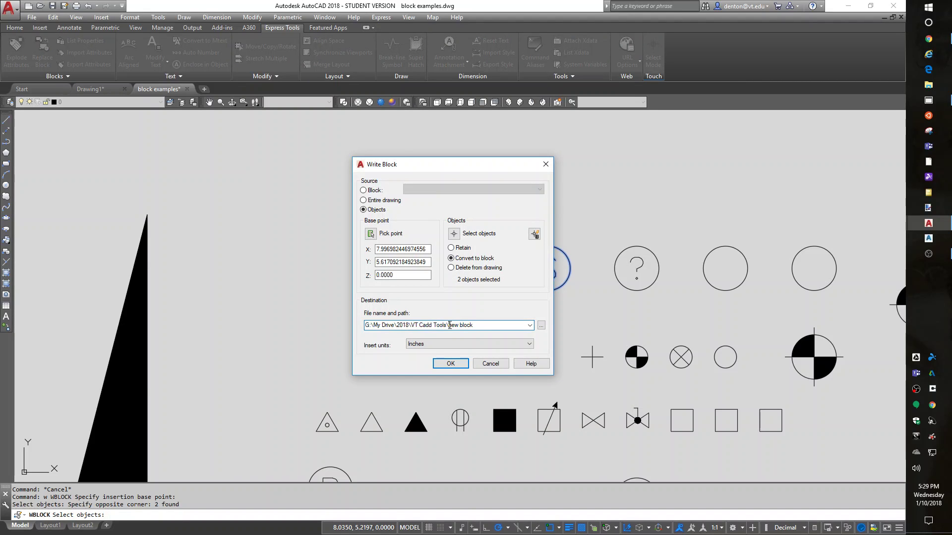
left_click_drag(449, 325, 527, 327)
type("smh")
left_click(496, 344)
left_click(493, 353)
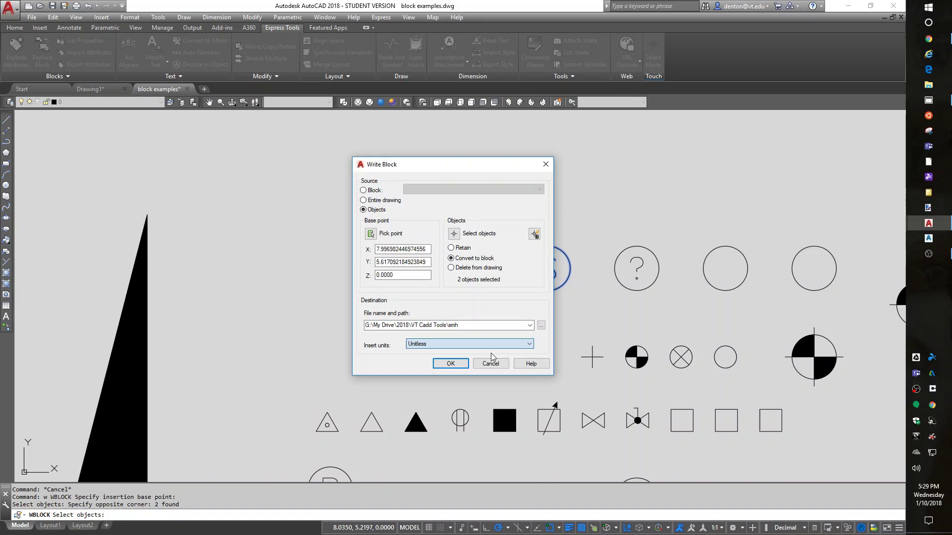
left_click(451, 364)
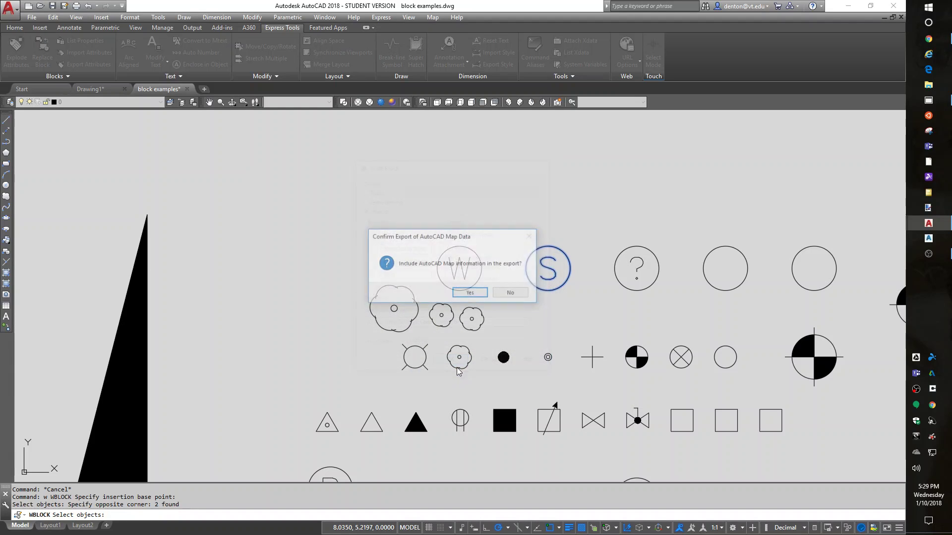
left_click(502, 288)
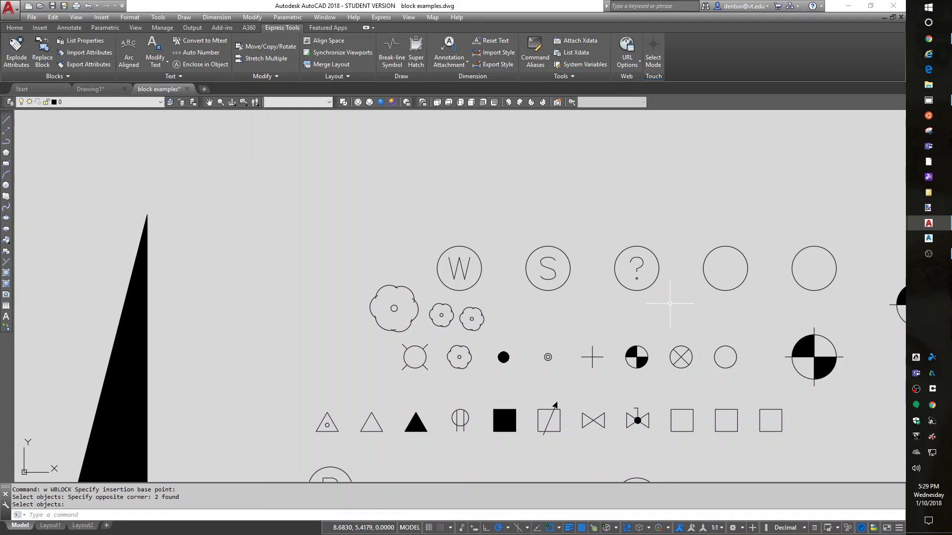
- Open the ? attribute with TEXTEDIT (ED), then cancel without making changes
type("ed")
key("Return")
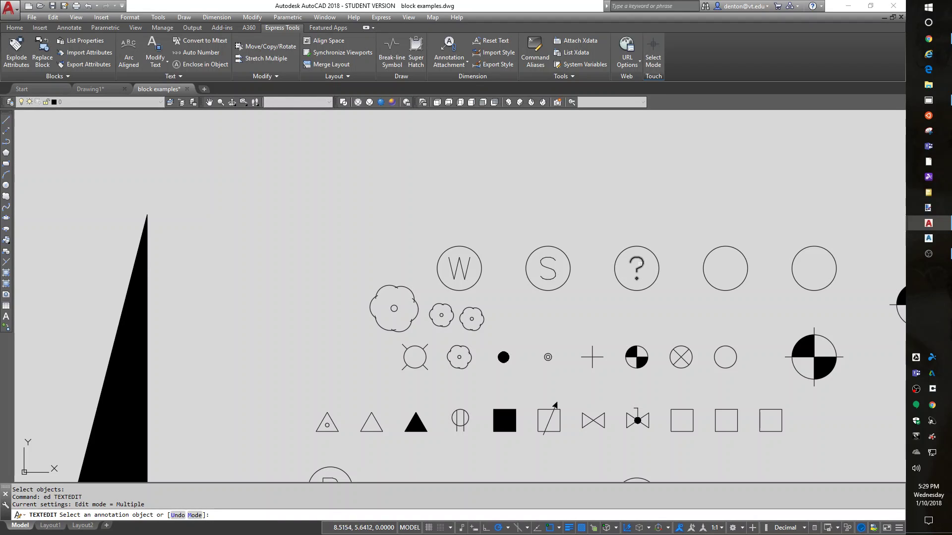
left_click(639, 269)
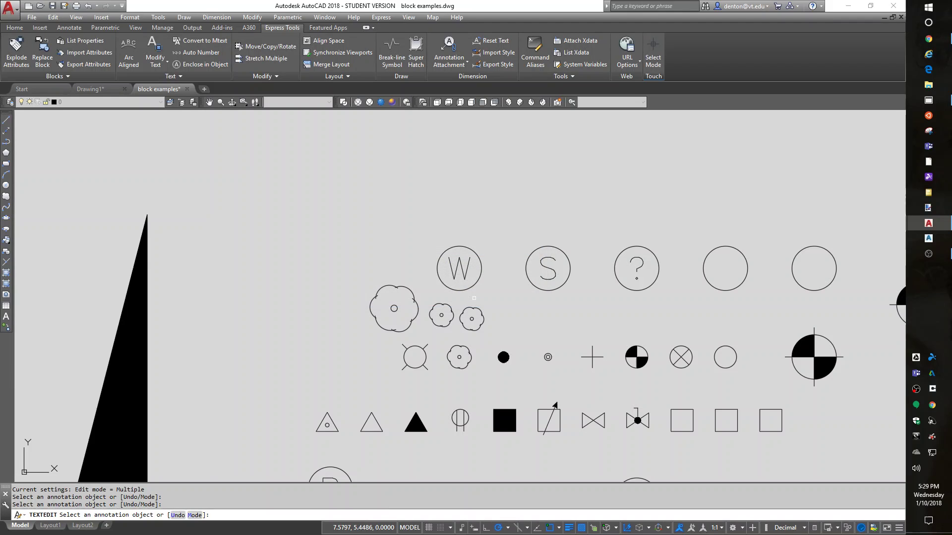
left_click(477, 297)
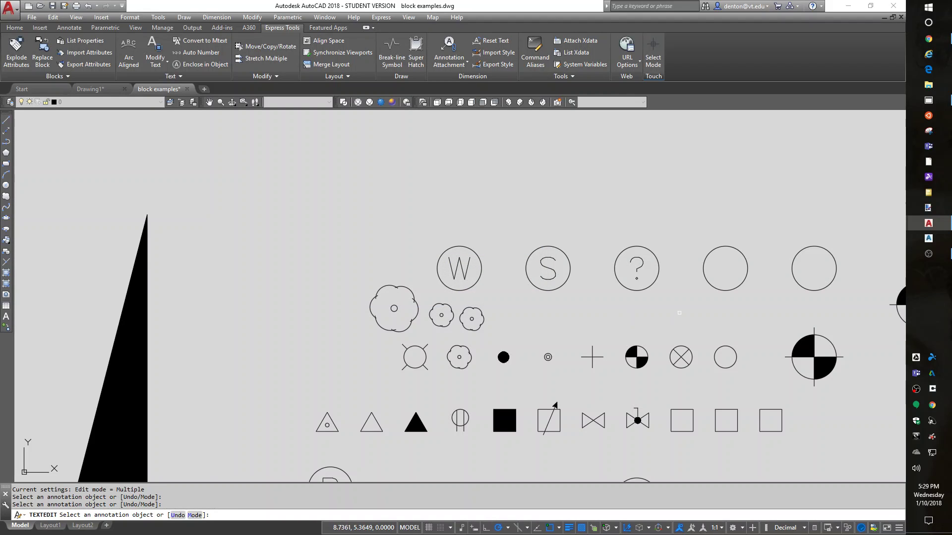
key("Escape")
key("Escape")
key("Escape")
- Start WBLOCK based at the question-mark circle's centre, selecting the circle and its attribute
type("w")
key("Return")
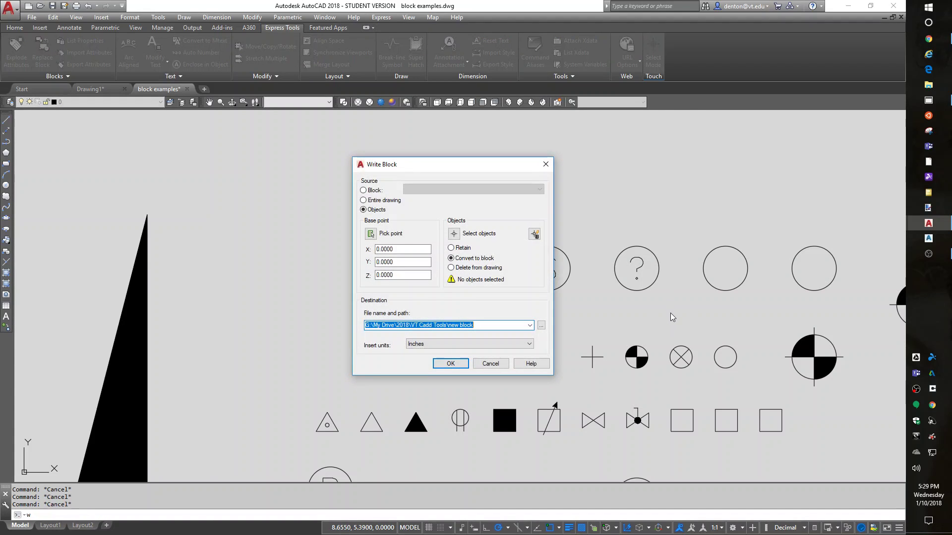
left_click(371, 233)
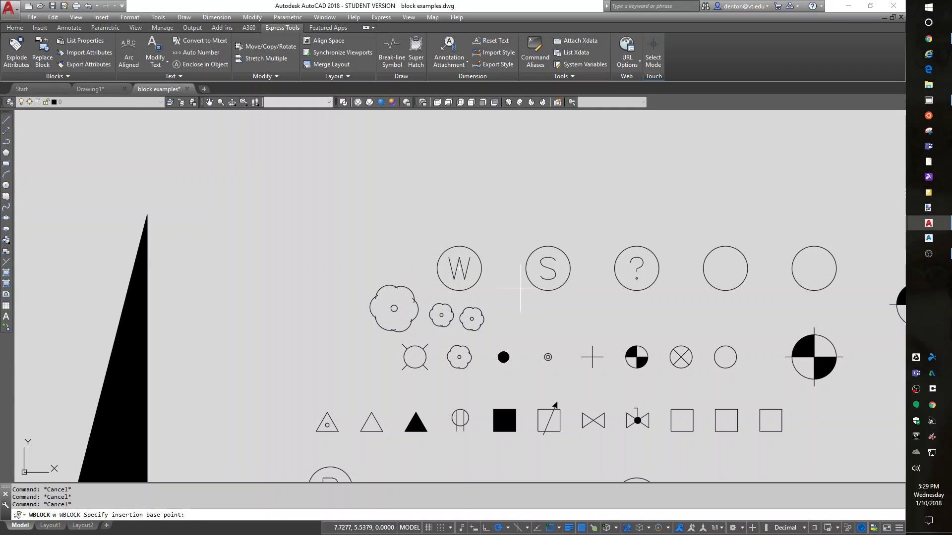
left_click(637, 269)
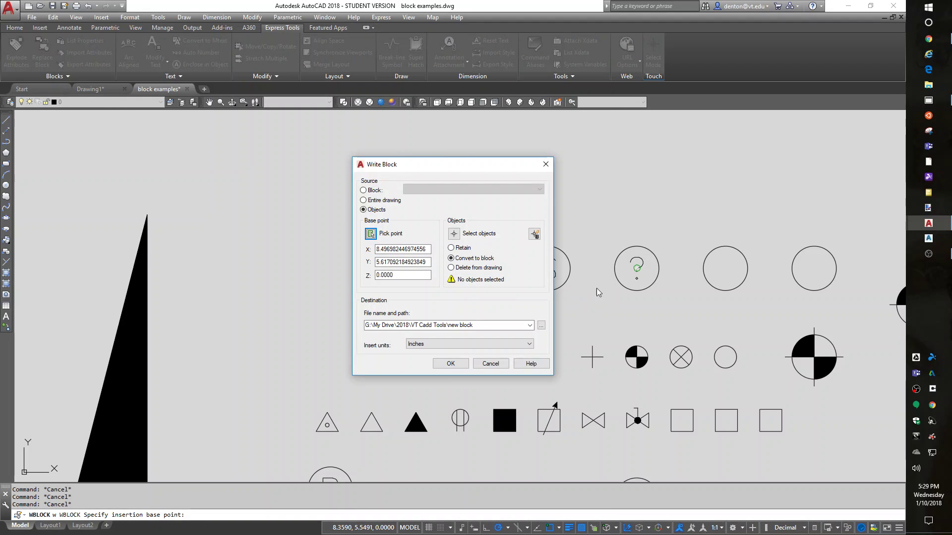
left_click(455, 233)
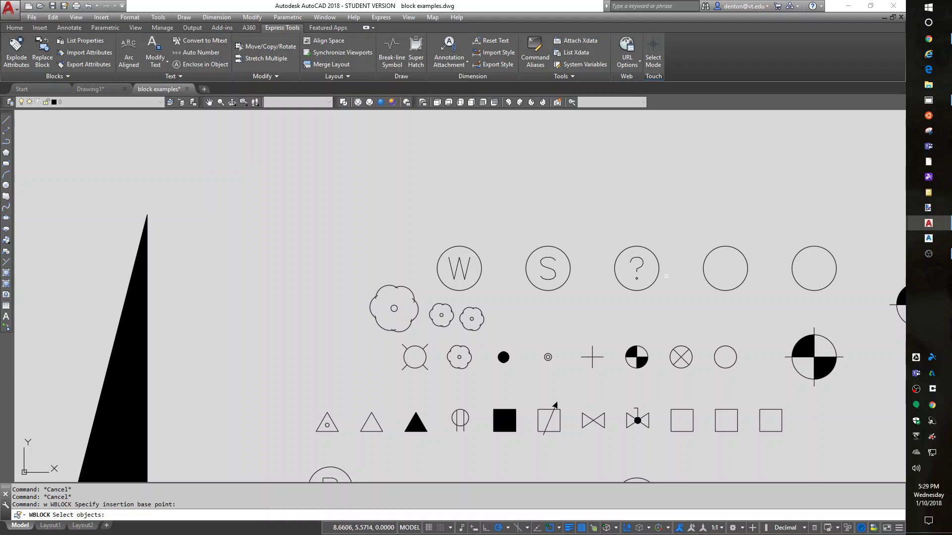
left_click(657, 279)
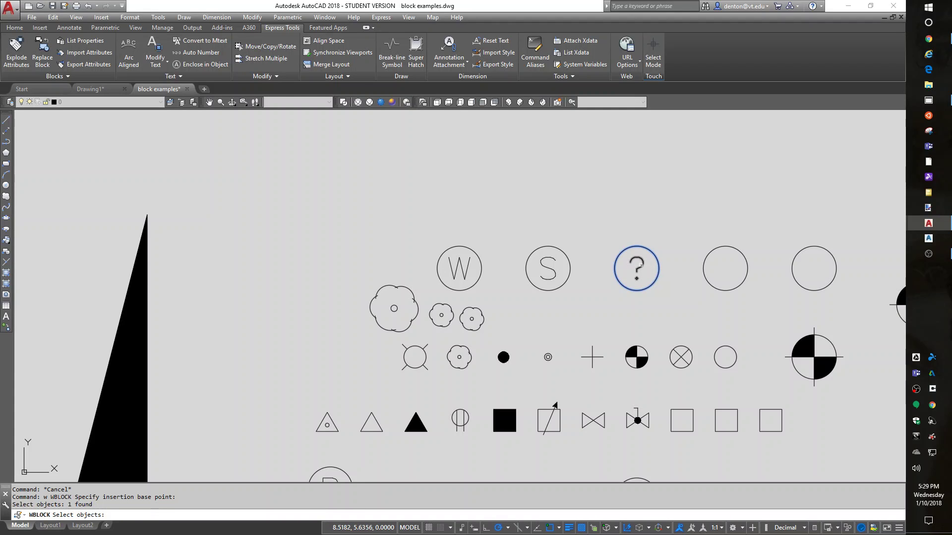
left_click(639, 265)
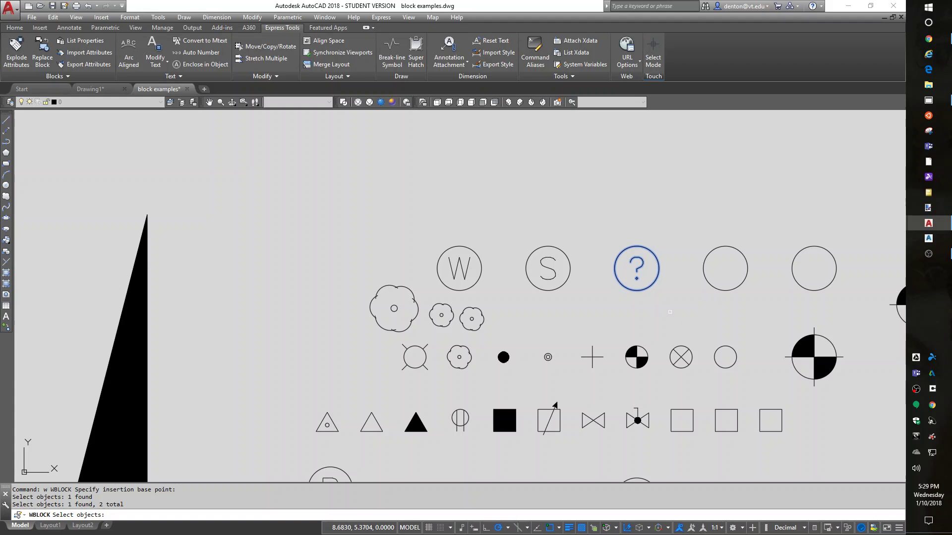
key("Return")
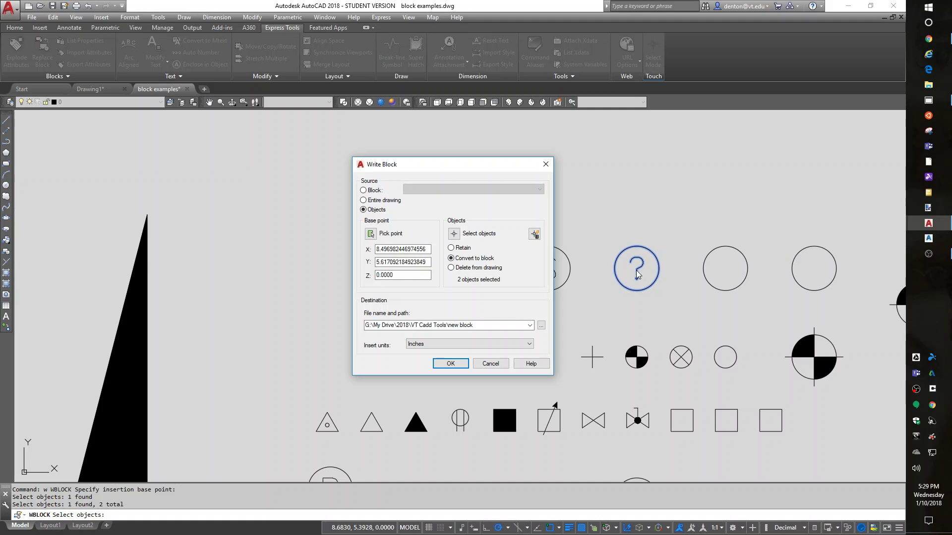
- Name the block file 'bubble', set Unitless insert units, and save it without map data
left_click(455, 325)
left_click_drag(449, 325, 525, 326)
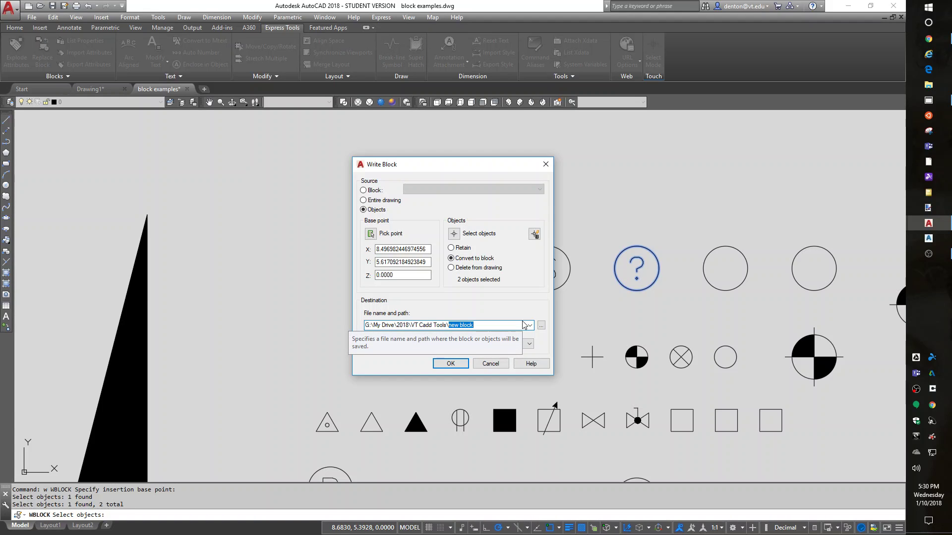
type("bub")
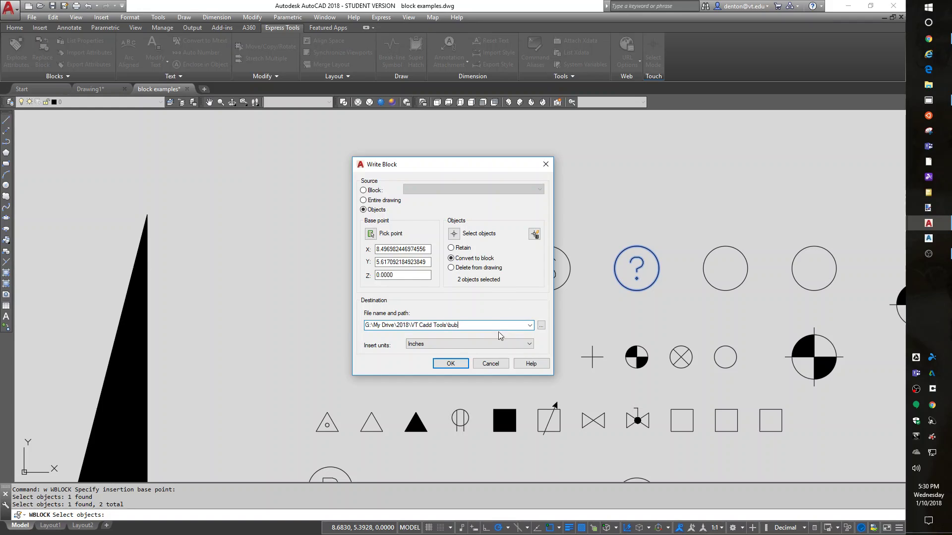
left_click(494, 344)
left_click(494, 352)
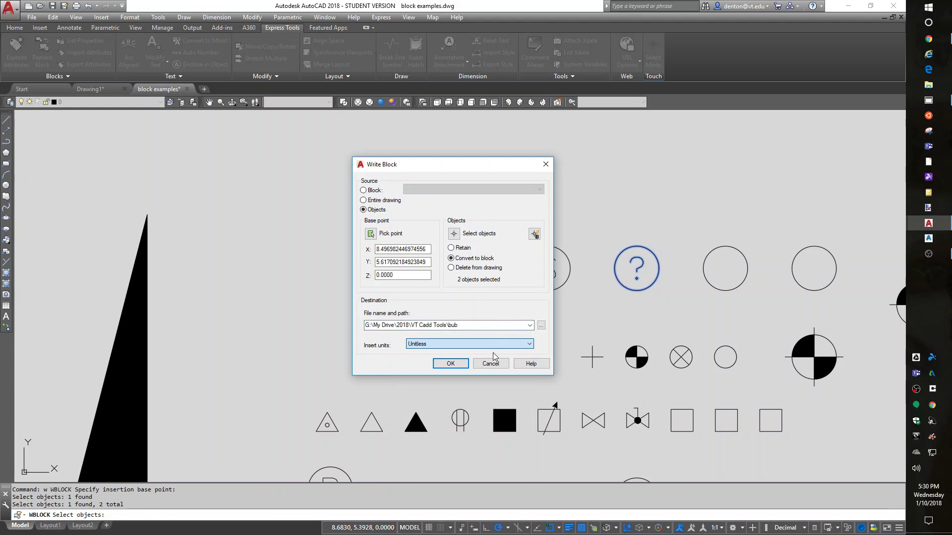
left_click(481, 324)
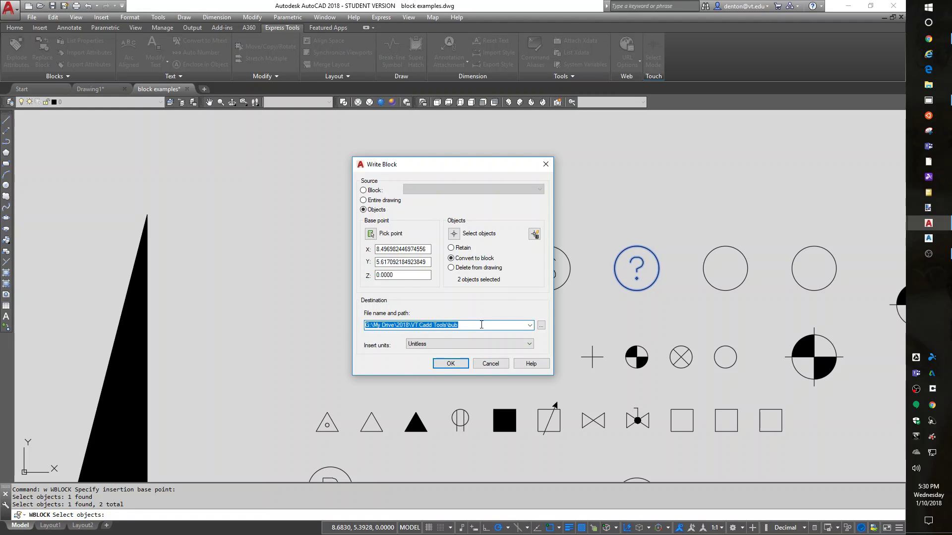
left_click(481, 325)
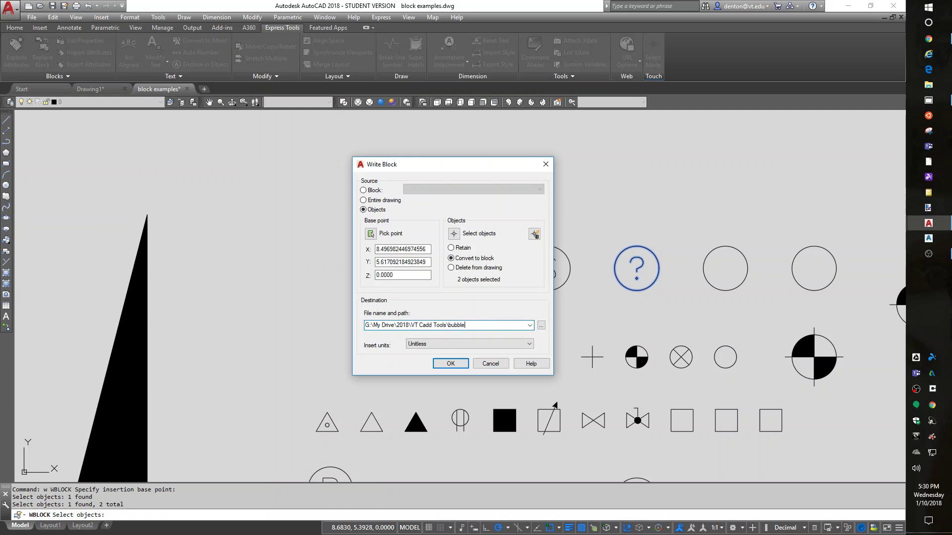
type("e")
left_click(452, 366)
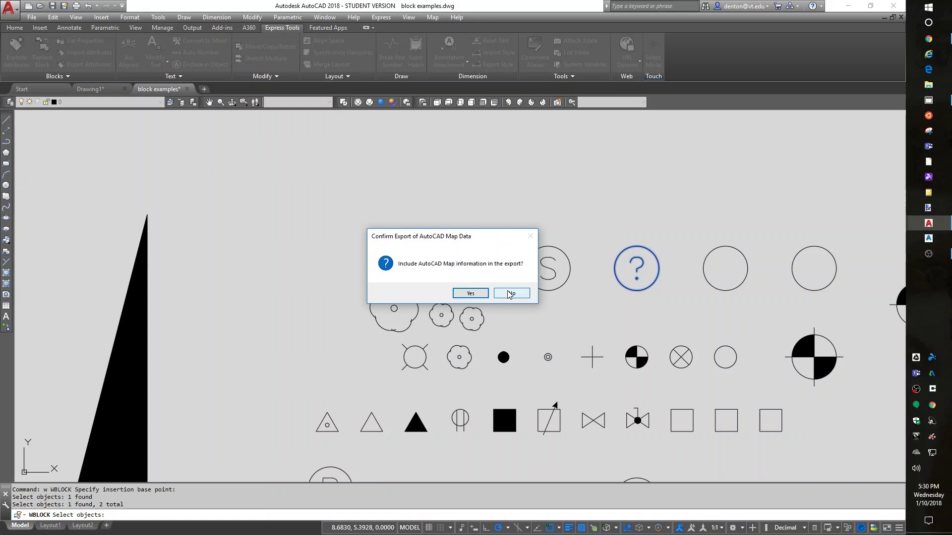
left_click(510, 294)
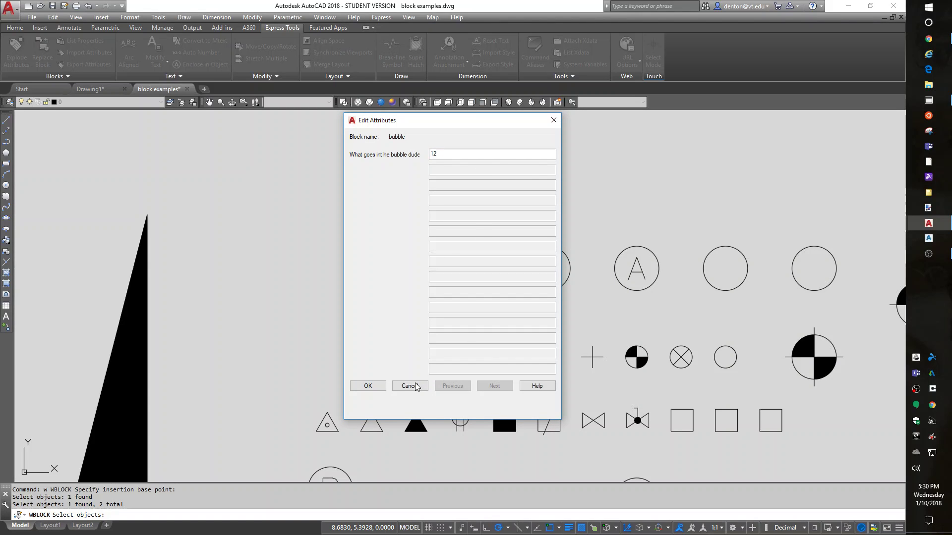
- Confirm 12 as the converted bubble's label and start inserting the bubble block
left_click(368, 386)
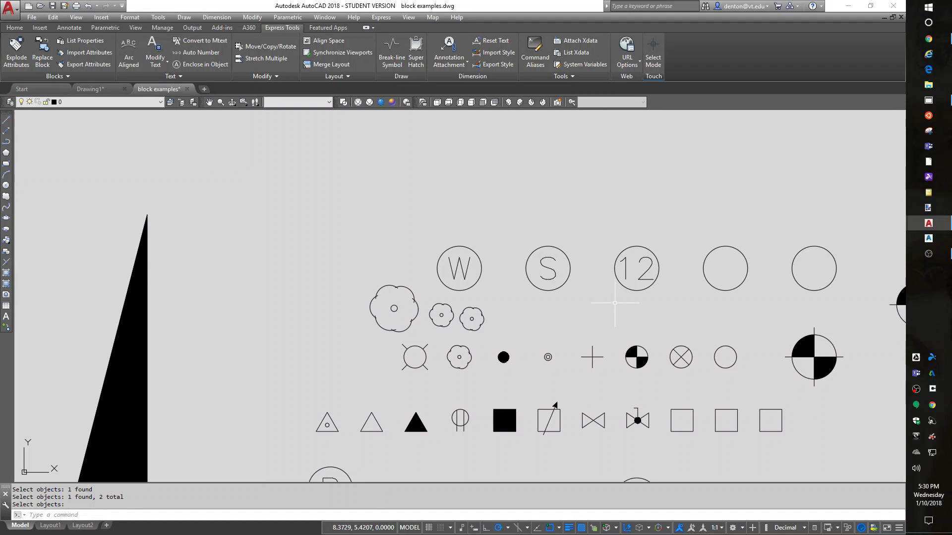
key("Return")
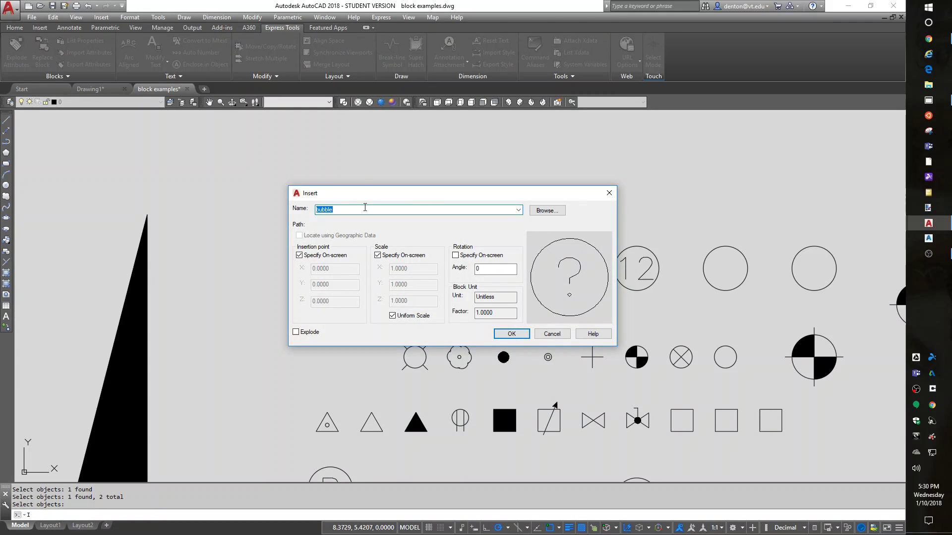
- Insert a bubble at fixed scale above the symbol rows, labelled A
left_click(378, 256)
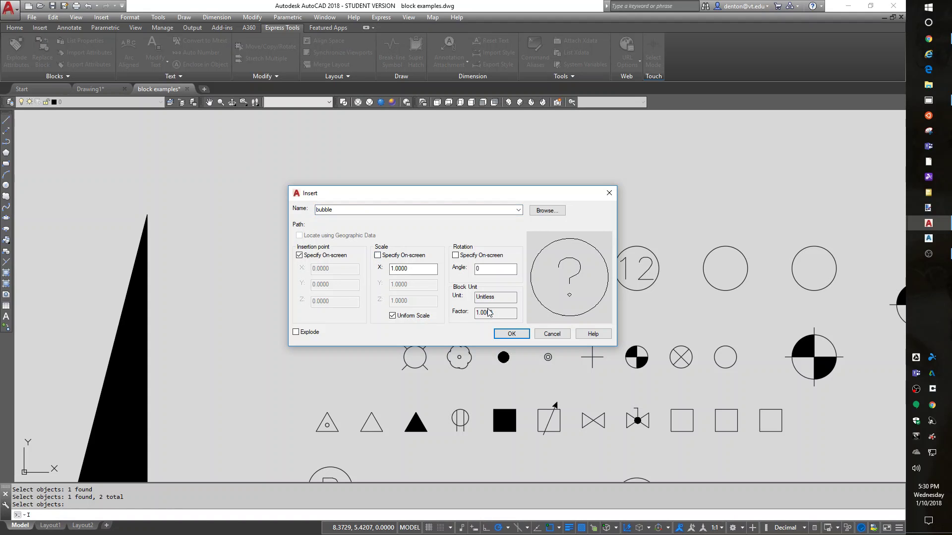
left_click(507, 332)
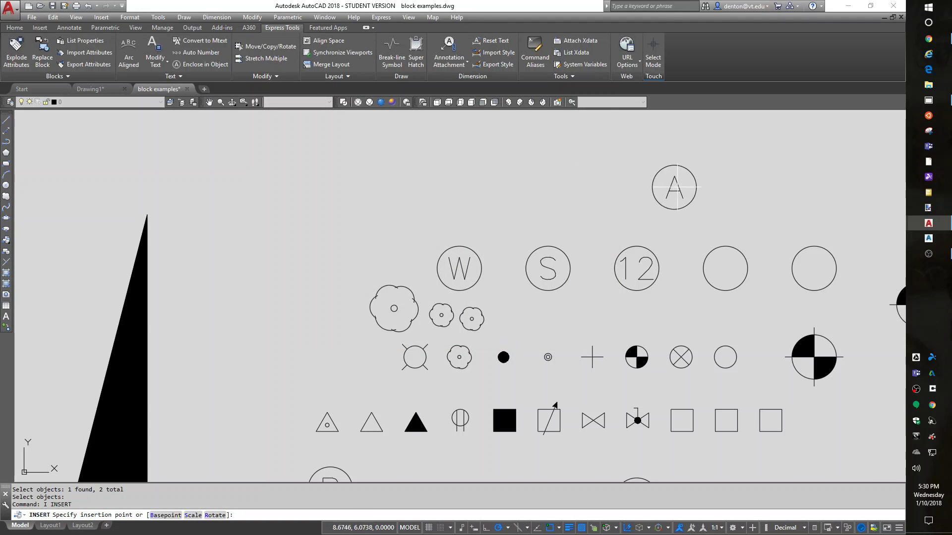
left_click(684, 184)
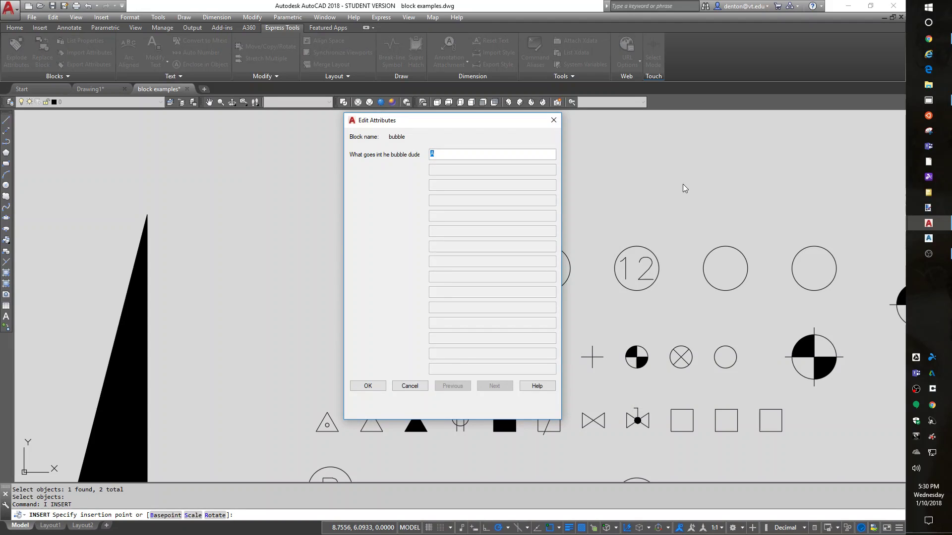
left_click(371, 385)
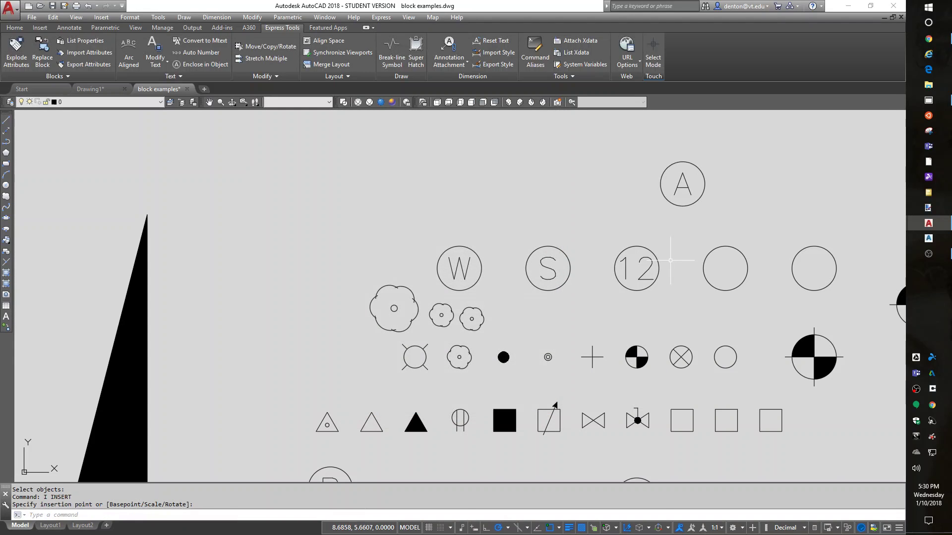
- Insert a second bubble left of the A bubble, labelled B
type("i")
key("Return")
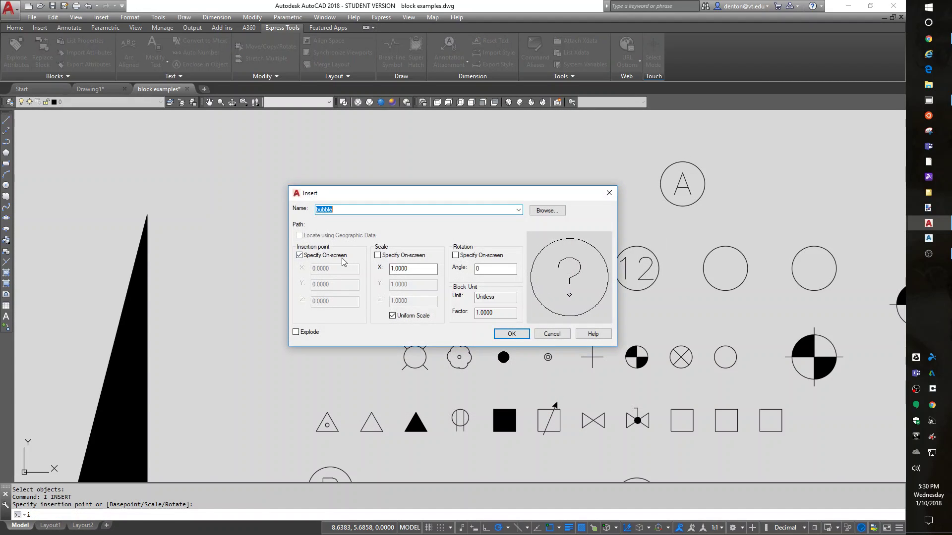
left_click(517, 339)
left_click(599, 184)
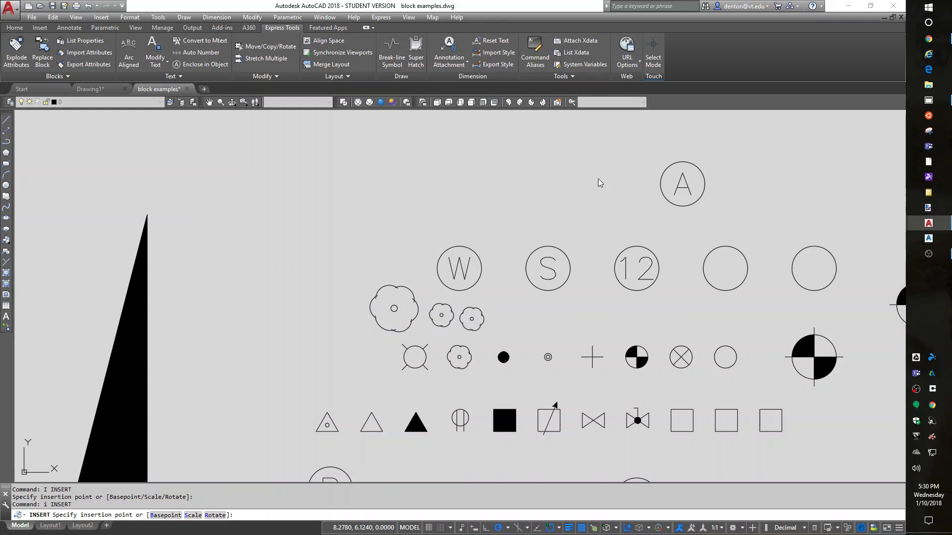
type("B")
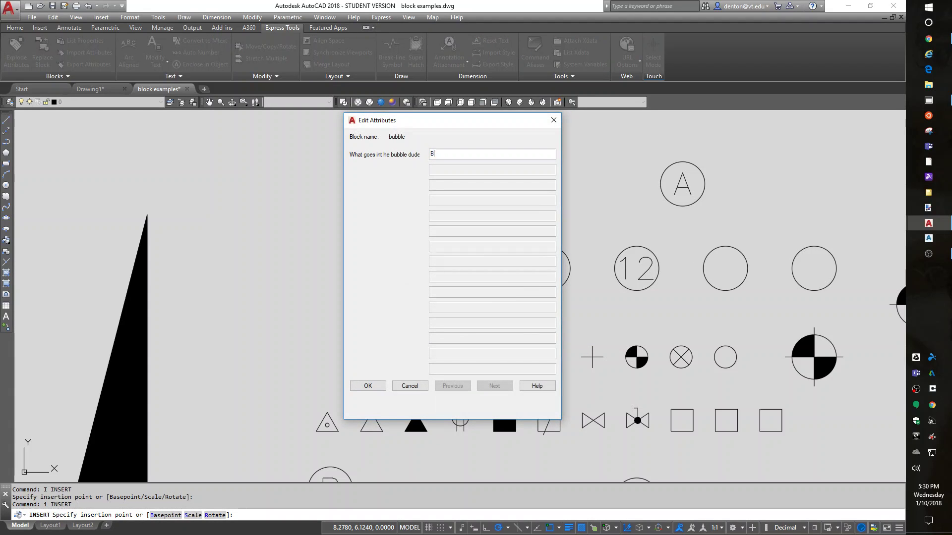
left_click(368, 386)
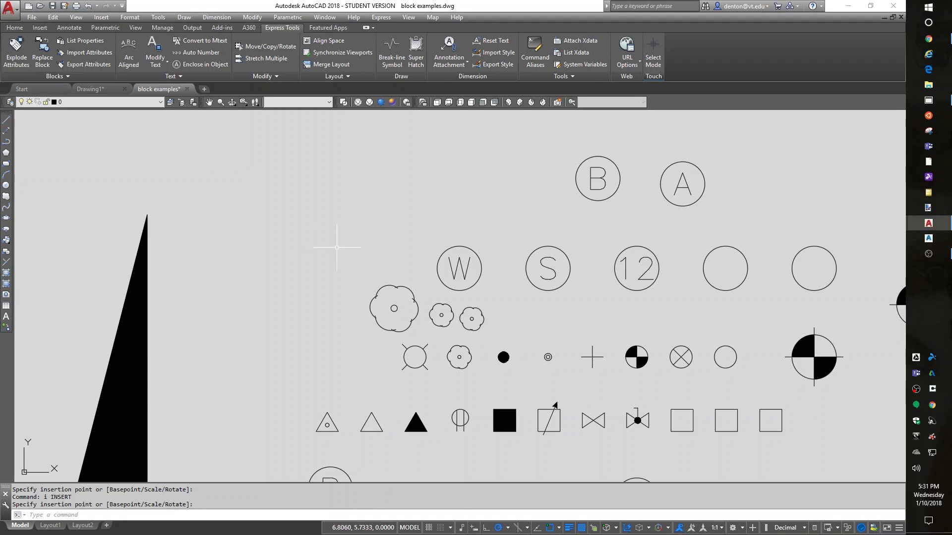
- Zoom out to show the north arrows, scale bar and title block around the bubbles
scroll(582, 263, "down", 5)
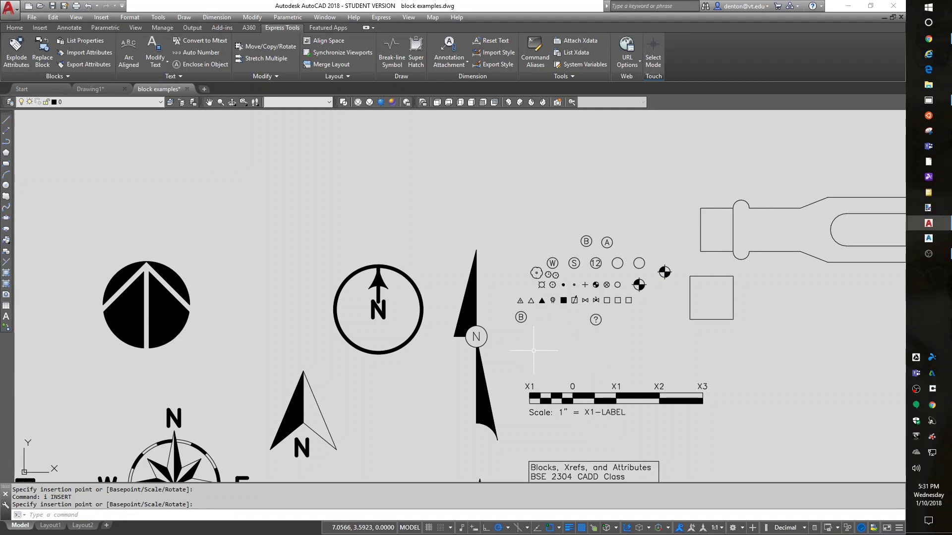
- Start WBLOCK with the compass rose centre as base point and window-select the ringed compass rose
middle_click_drag(517, 360, 585, 337)
mouse_move(408, 439)
middle_mouse_down()
mouse_move(532, 344)
mouse_move(648, 291)
middle_mouse_up()
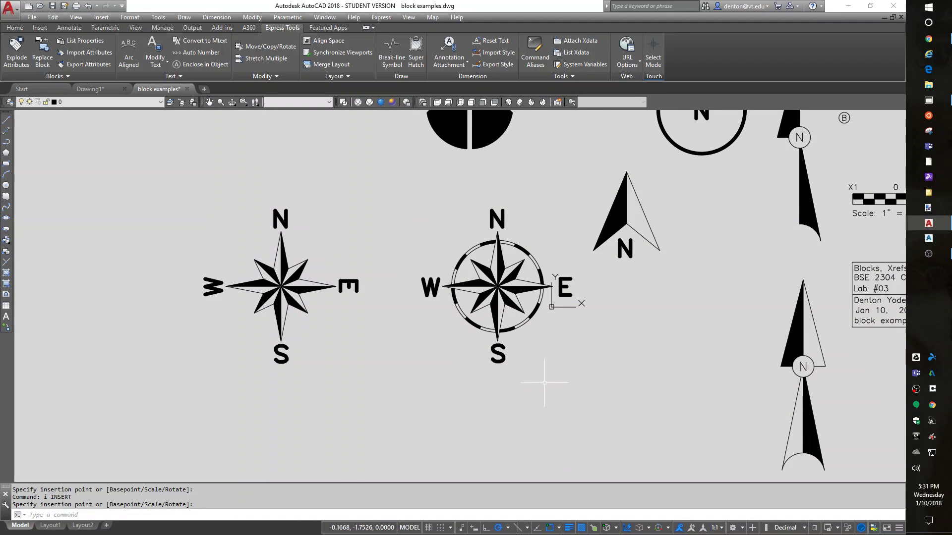
type("w")
key("Return")
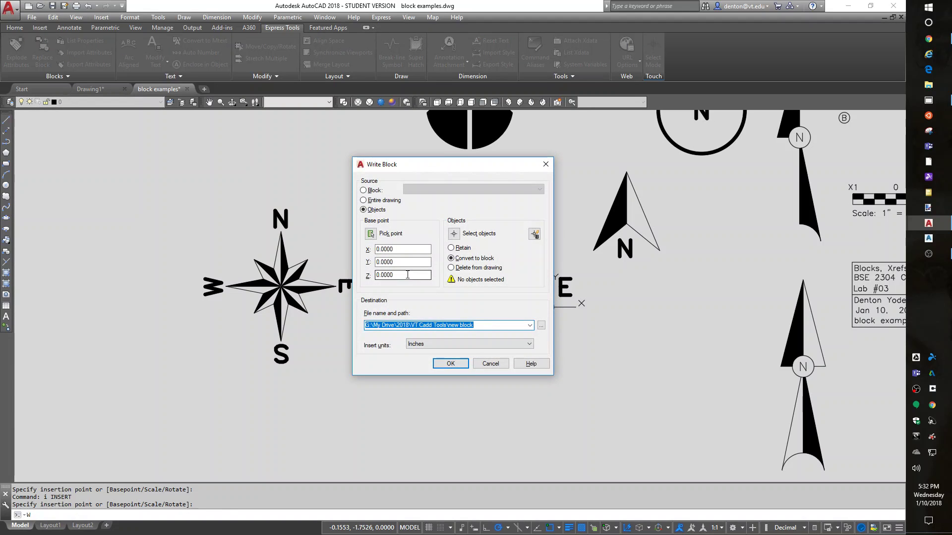
left_click(370, 233)
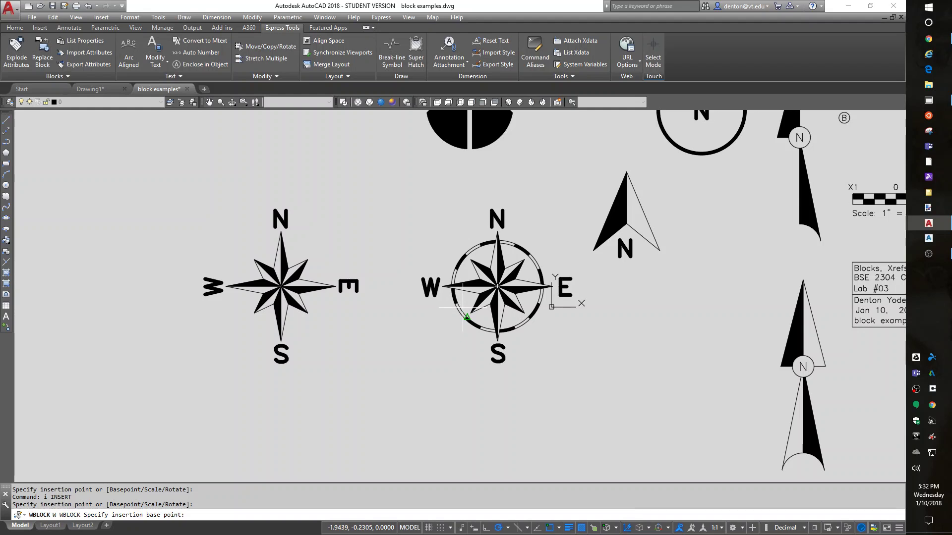
left_click(498, 286)
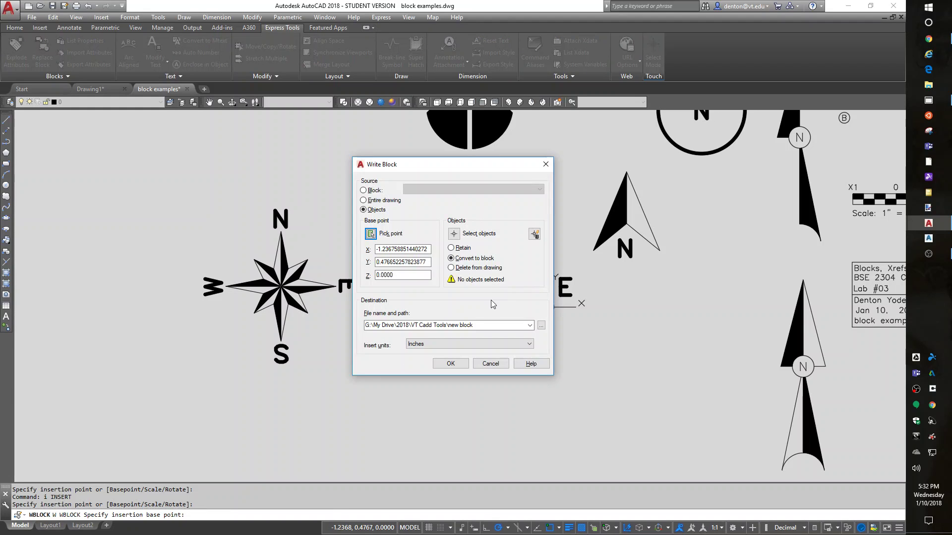
left_click(454, 233)
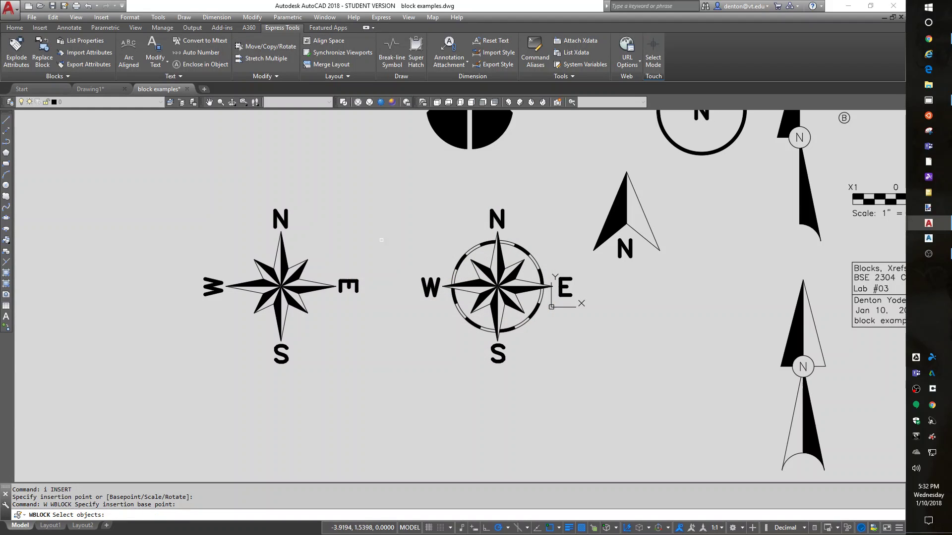
left_click(397, 197)
left_click(587, 372)
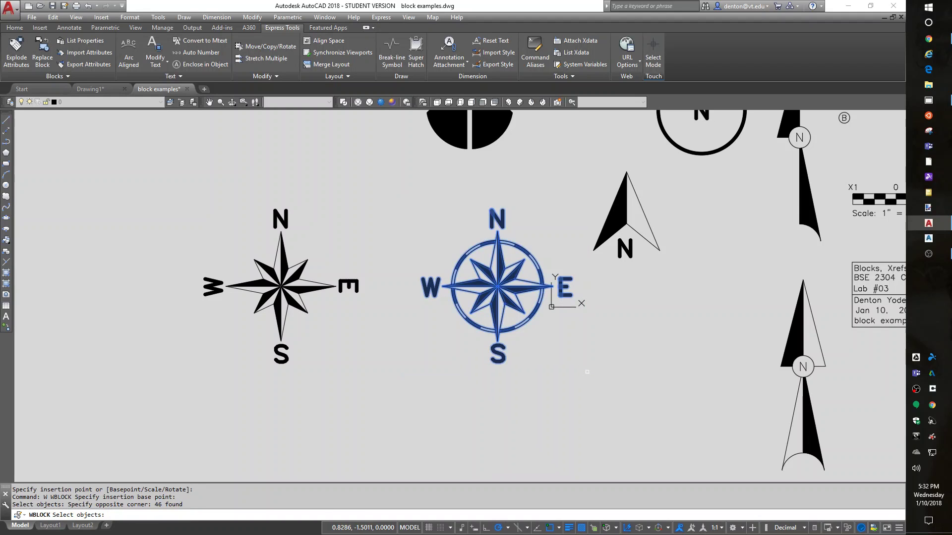
key("Return")
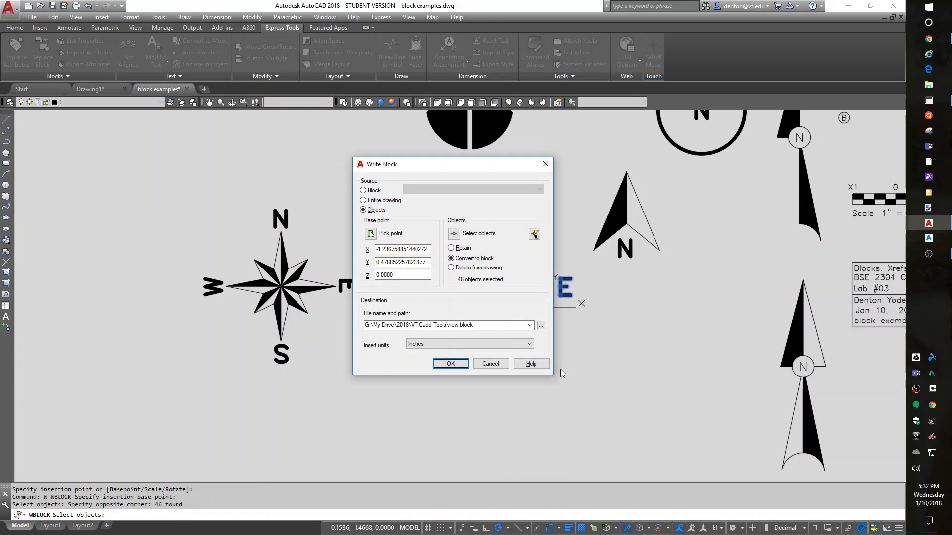
- Set Unitless insert units, name the file 'north arrow', and save the compass rose block
left_click(480, 345)
left_click(417, 353)
left_click(448, 323)
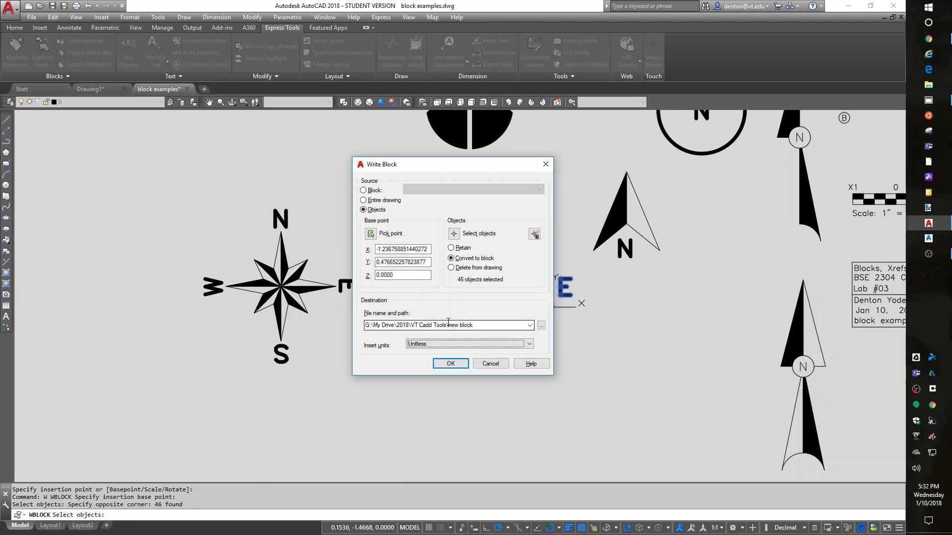
left_click(450, 325)
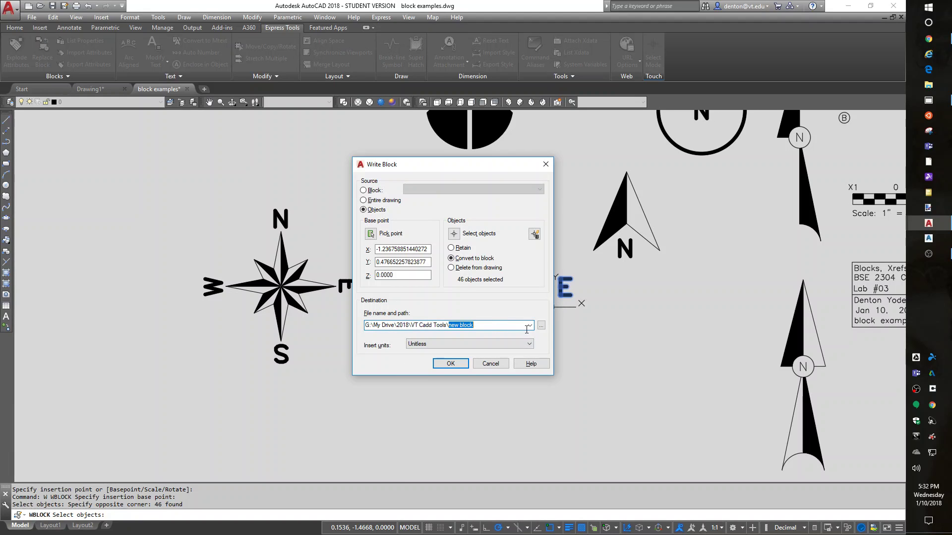
type("north arro")
key("Return")
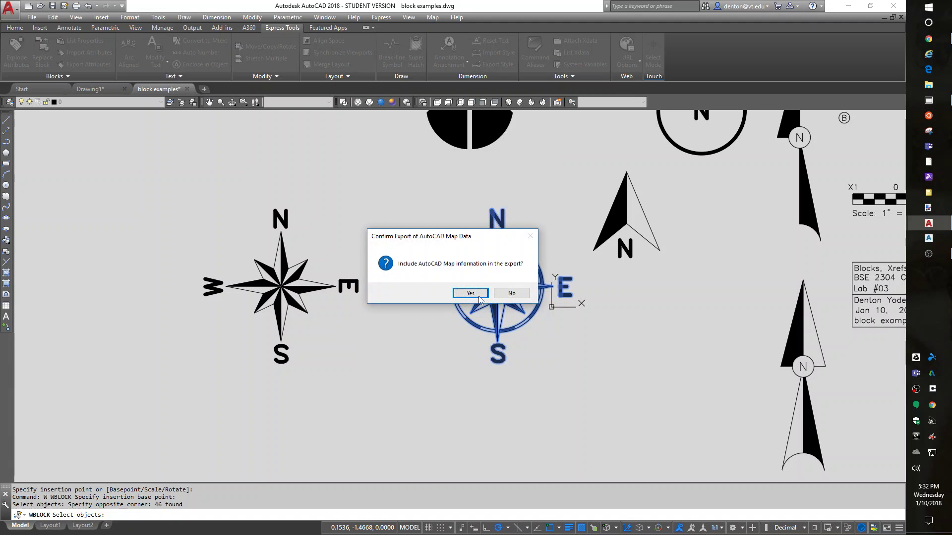
- Decline map data for the compass rose block file
left_click(511, 293)
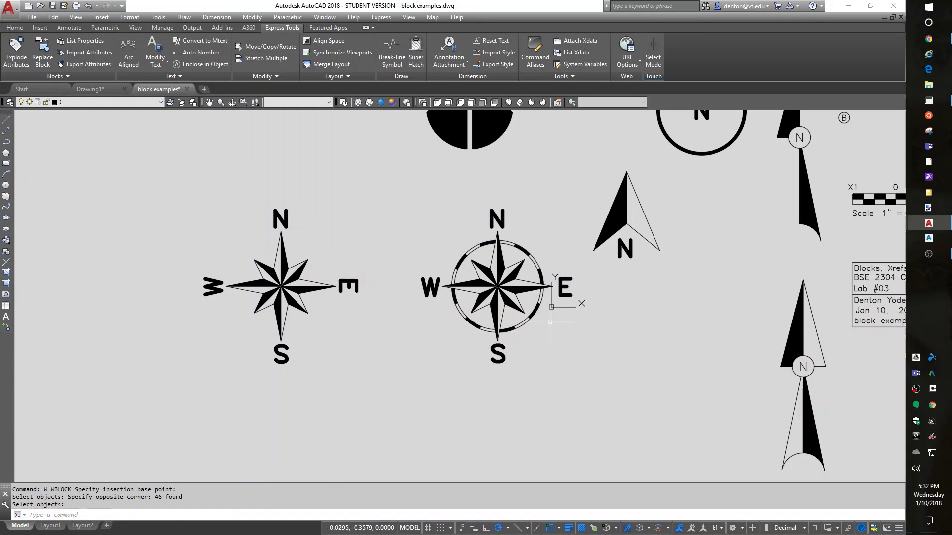
scroll(494, 351, "down", 3)
scroll(587, 325, "up", 3)
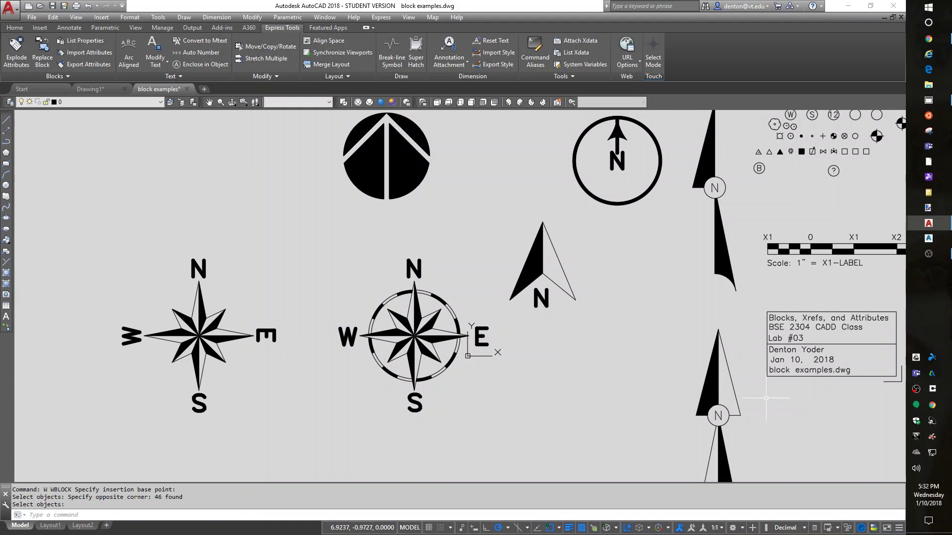
- Start WBLOCK with the north arrow's tip as base point and crossing-select the triangular arrow
type("w")
key("Return")
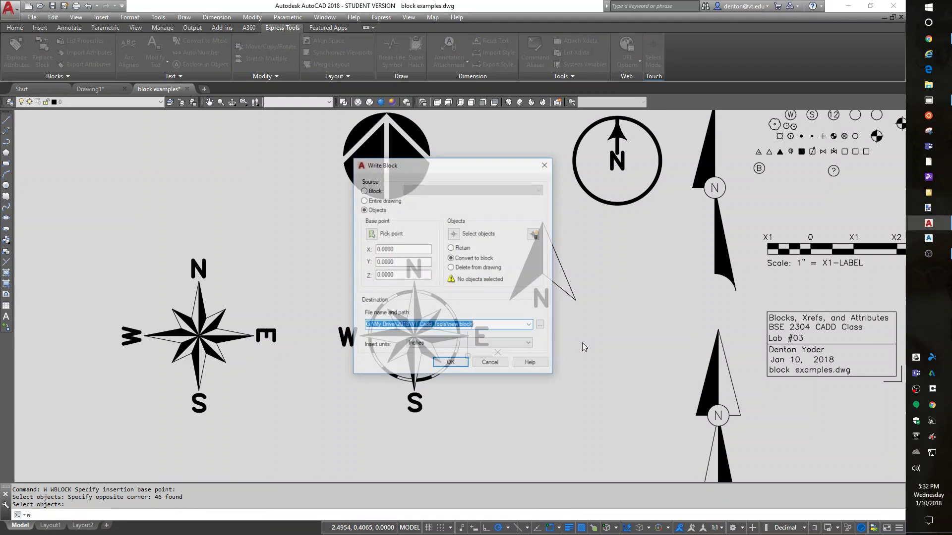
left_click(371, 234)
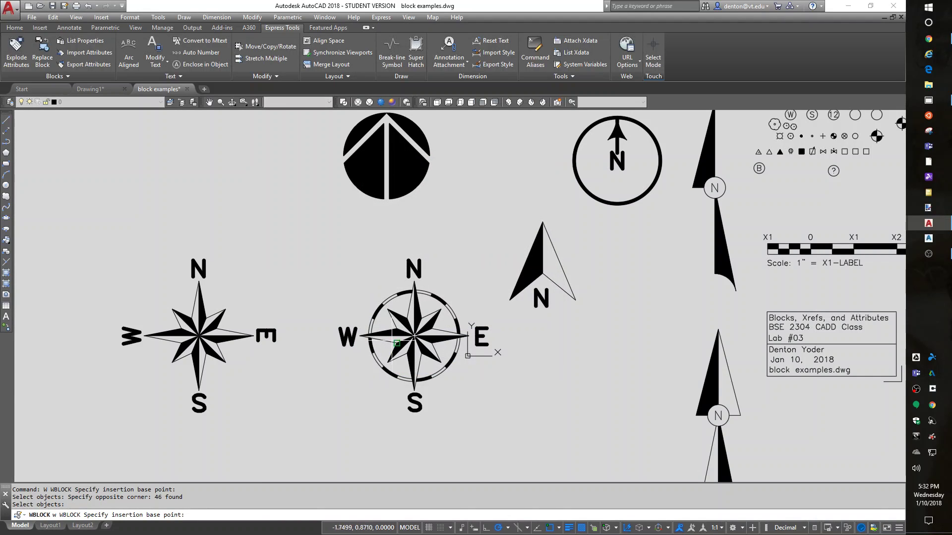
left_click(543, 222)
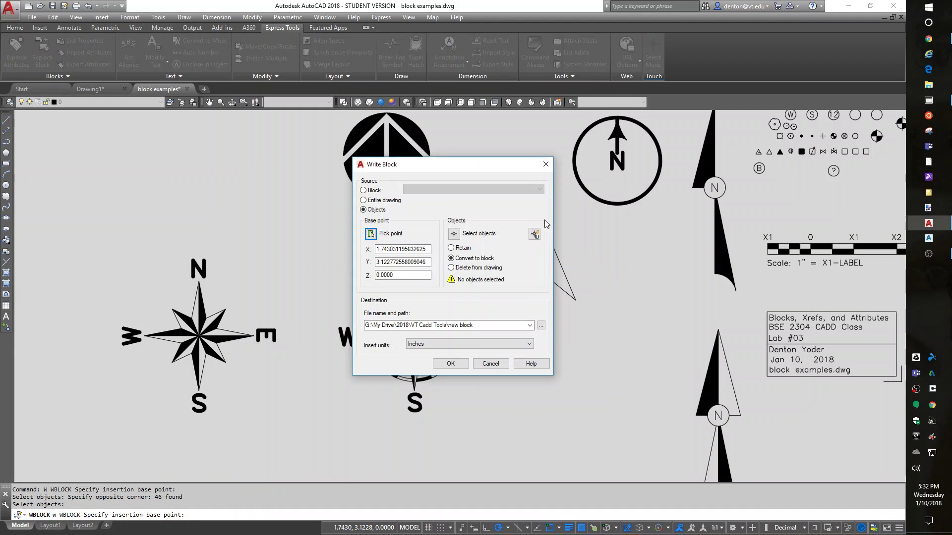
left_click(454, 234)
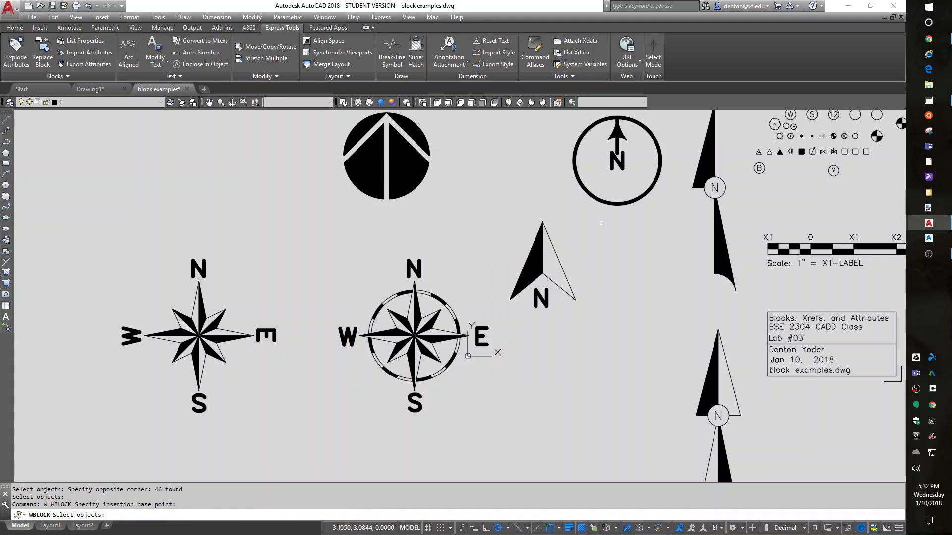
left_click(585, 218)
left_click(504, 329)
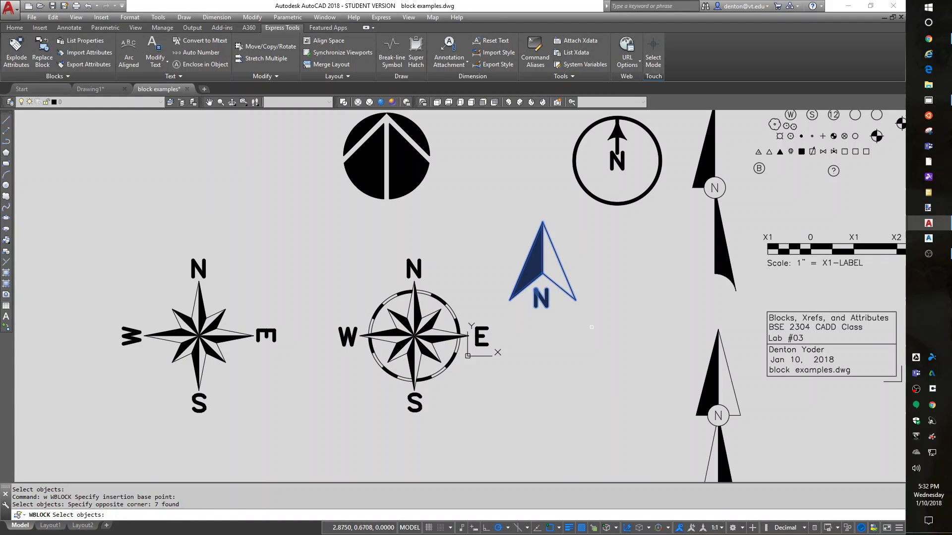
key("Return")
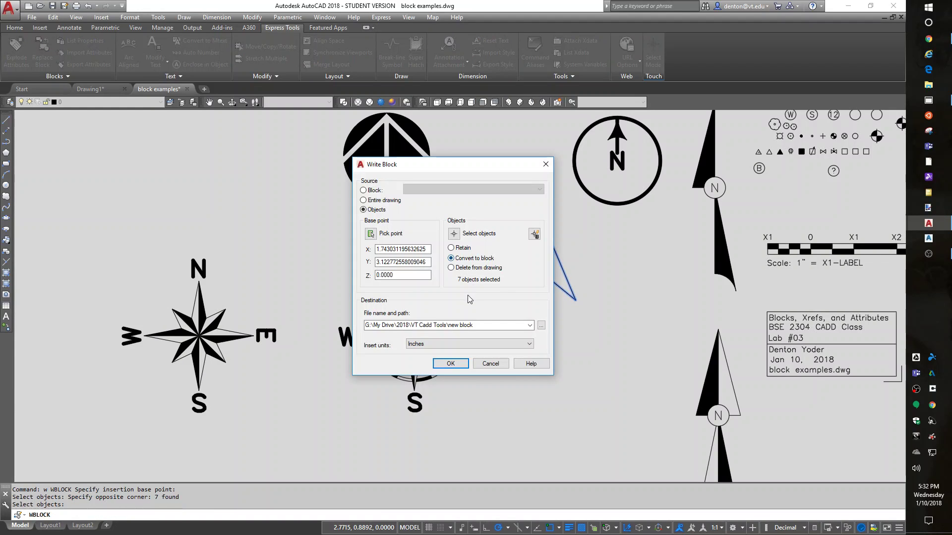
- Name the file 'north triangle arrow', set Unitless insert units, and save without map data
left_click(454, 324)
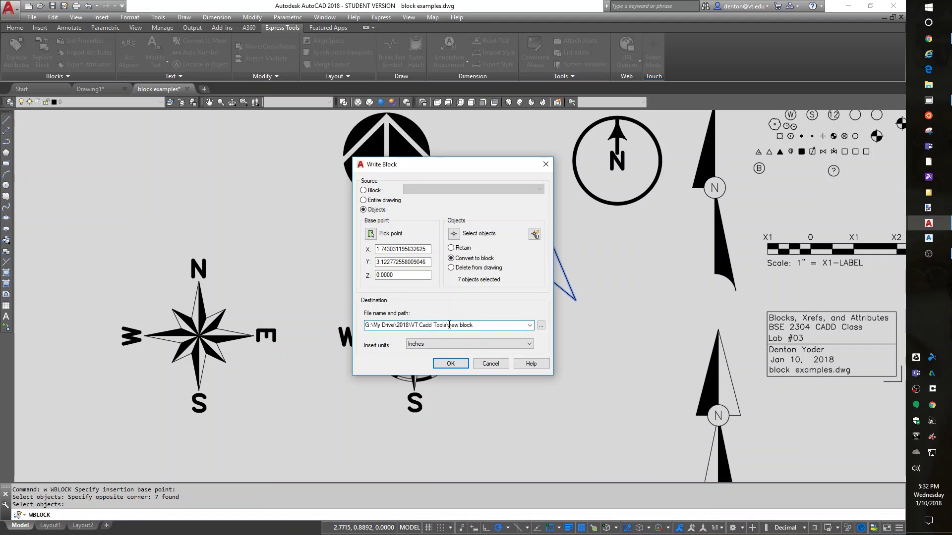
left_click_drag(448, 325, 494, 325)
type("b")
type("orth triangle arro")
left_click(456, 342)
left_click(456, 353)
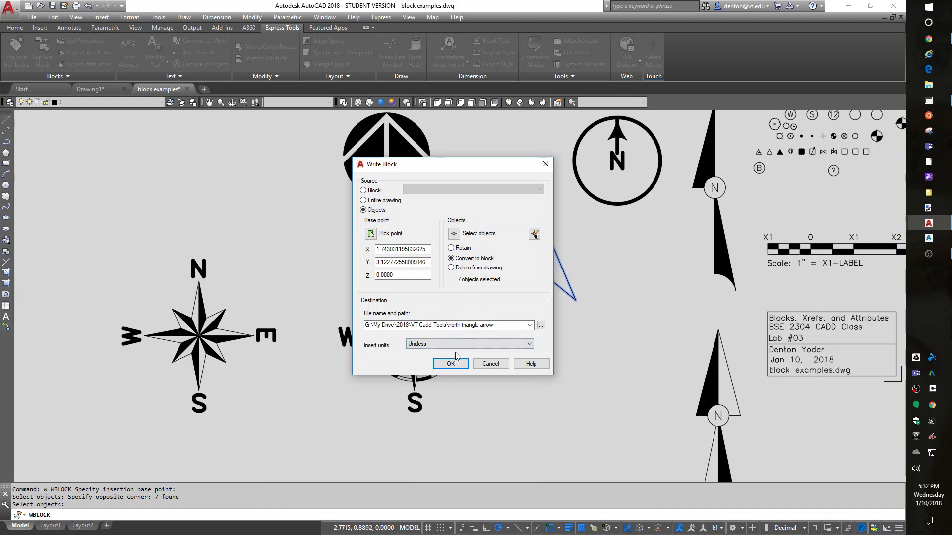
left_click(452, 365)
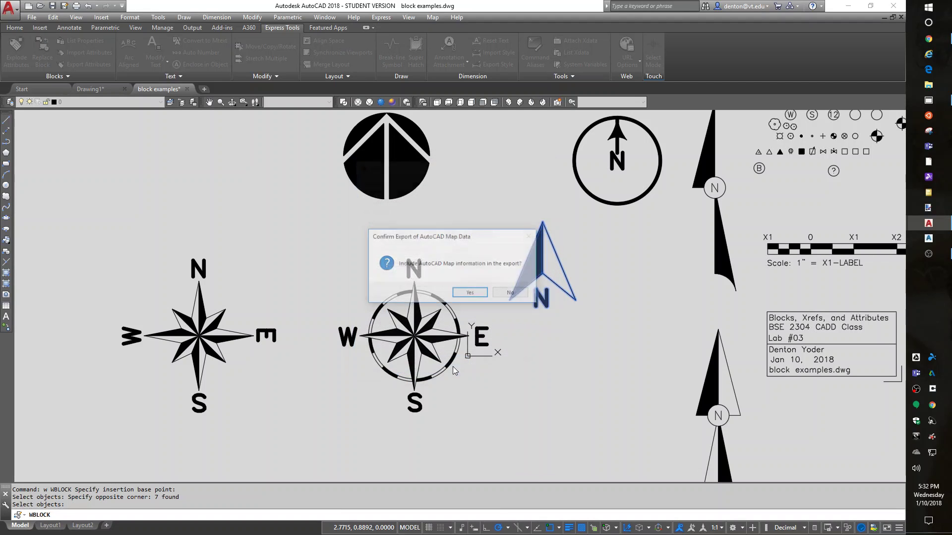
left_click(510, 293)
scroll(522, 299, "down", 6)
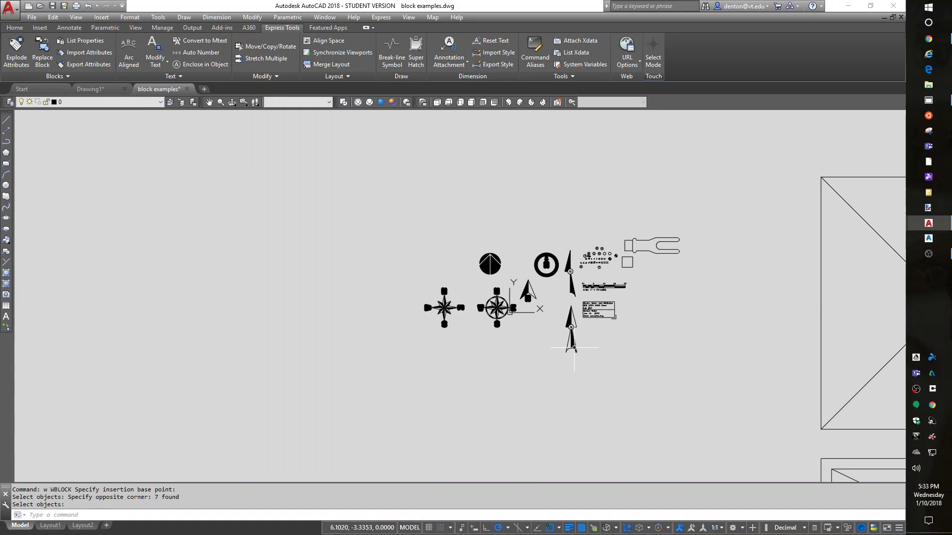
scroll(601, 311, "up", 4)
scroll(667, 238, "up", 2)
scroll(585, 259, "up", 2)
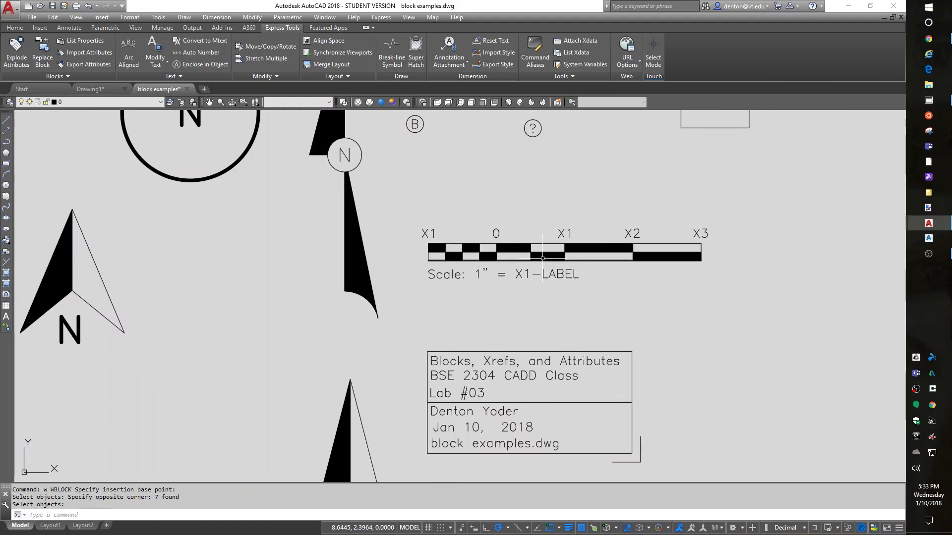
scroll(579, 300, "up", 2)
mouse_move(578, 299)
middle_mouse_down()
mouse_move(575, 336)
mouse_move(561, 351)
middle_mouse_up()
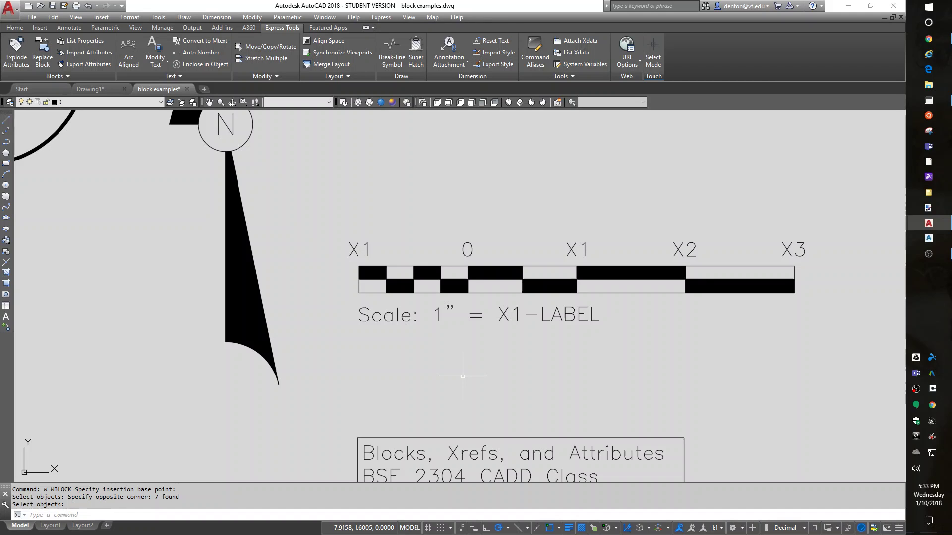
- Start WBLOCK with the scale bar's lower-left corner as the base point
type("w")
key("Return")
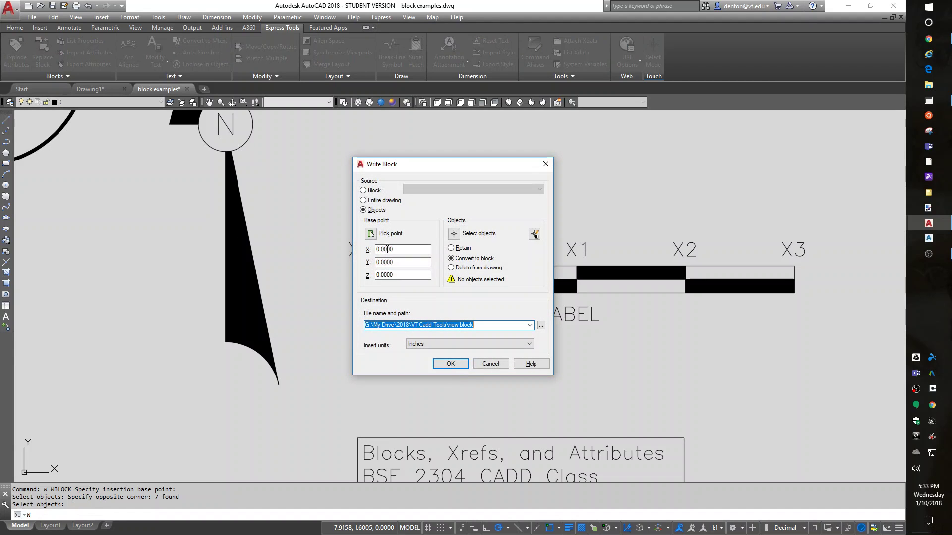
left_click(382, 234)
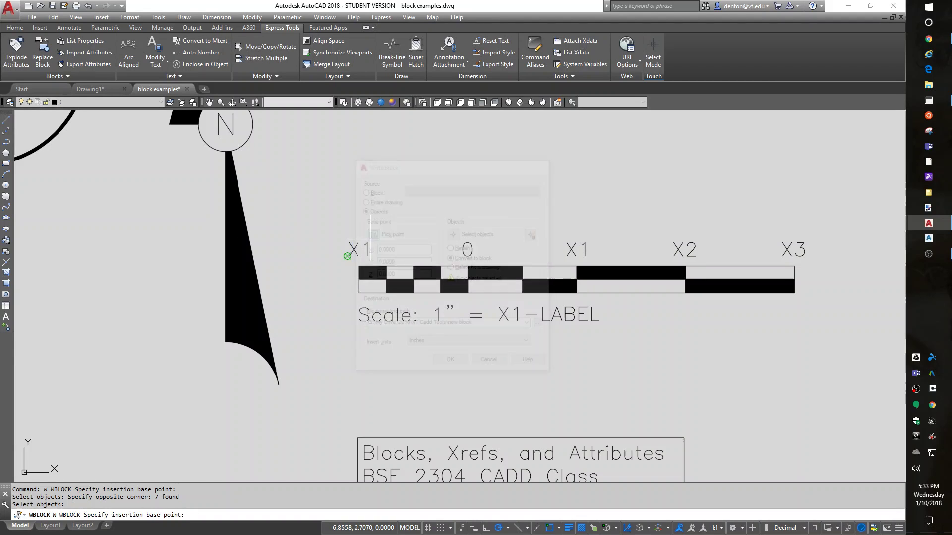
left_click(359, 292)
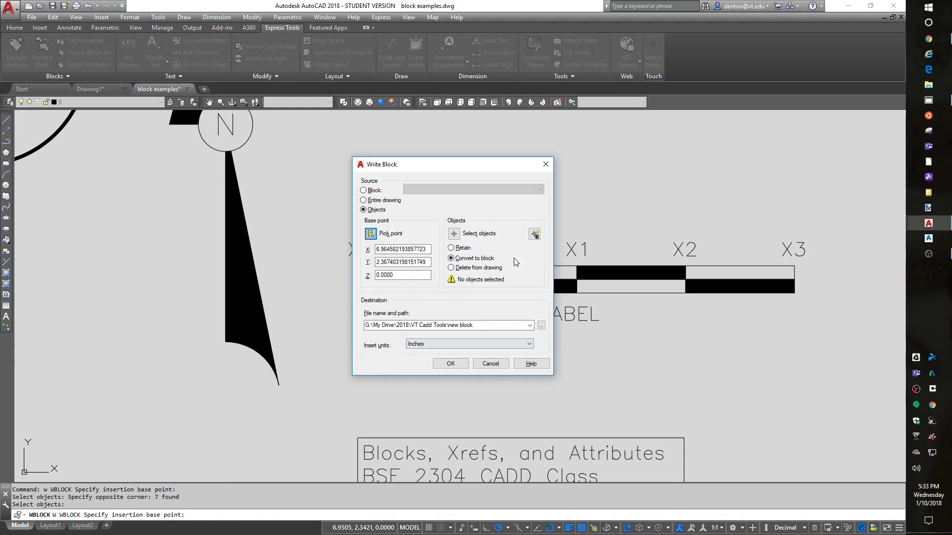
left_click(454, 234)
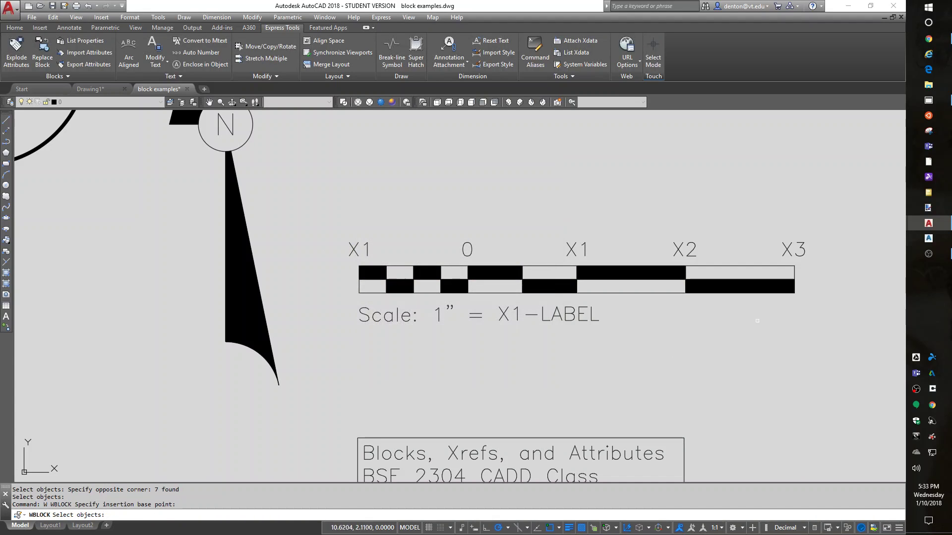
- Select the scale bar plus its 0, X1, X2, X3, scale and X1-LABEL texts
left_click(811, 260)
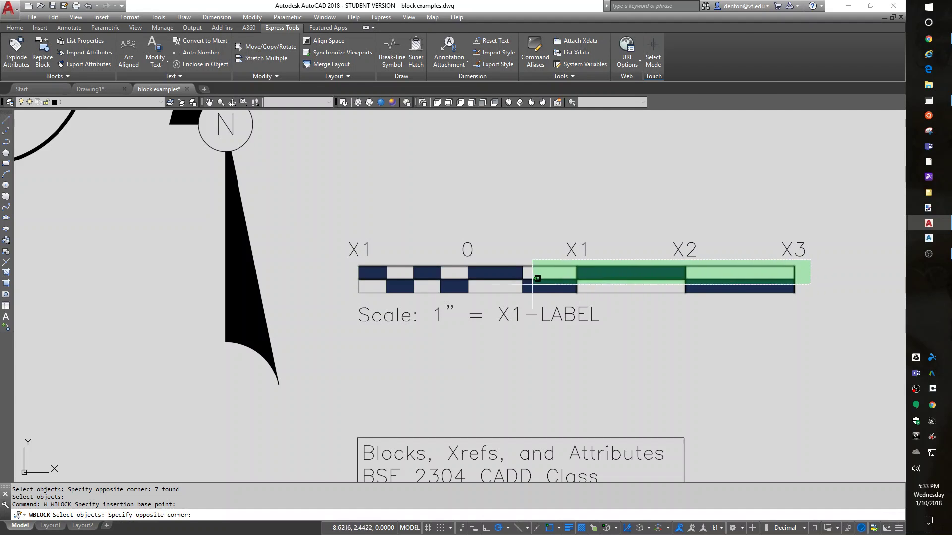
left_click(335, 299)
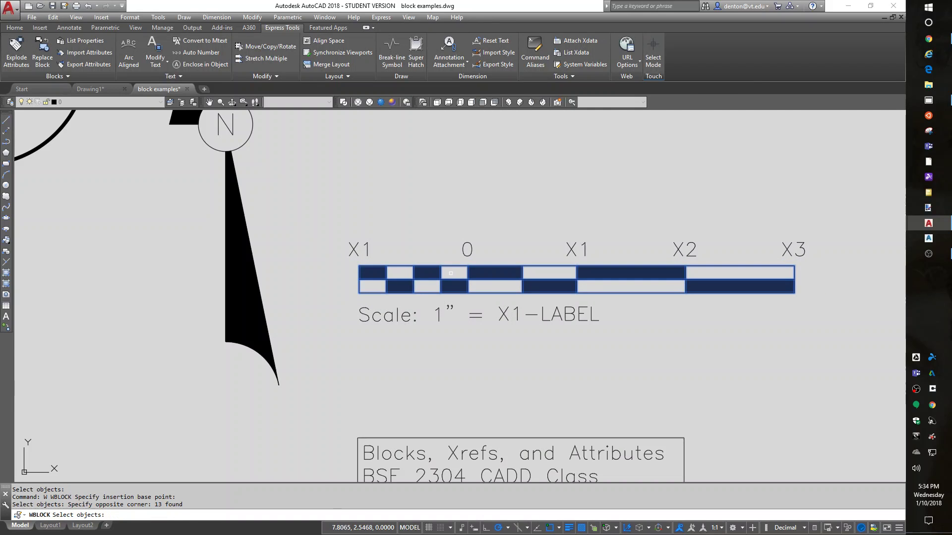
left_click(466, 252)
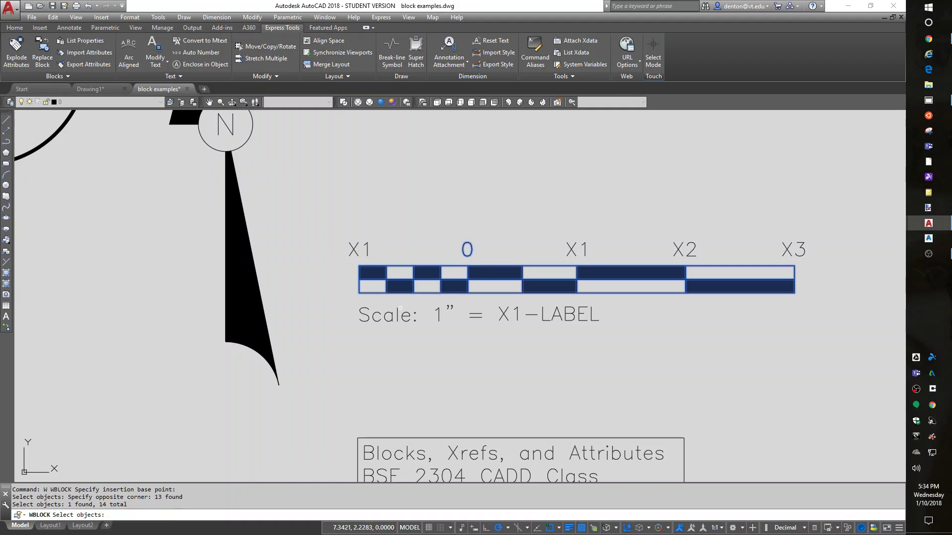
left_click(400, 309)
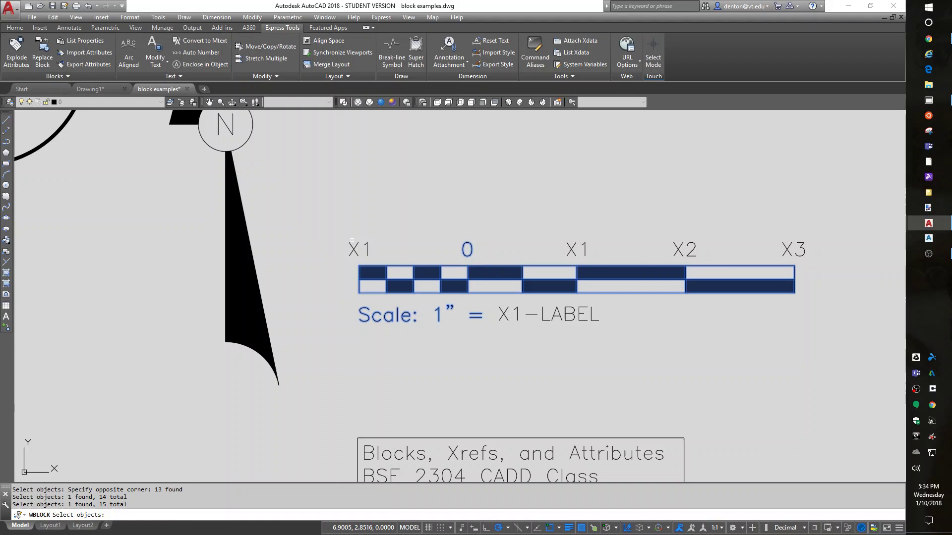
left_click(353, 250)
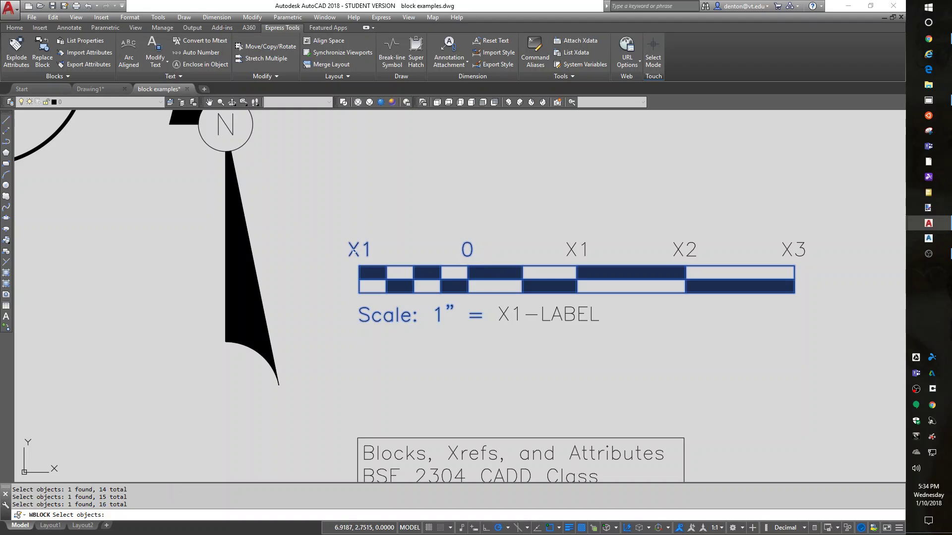
left_click(576, 251)
left_click(676, 251)
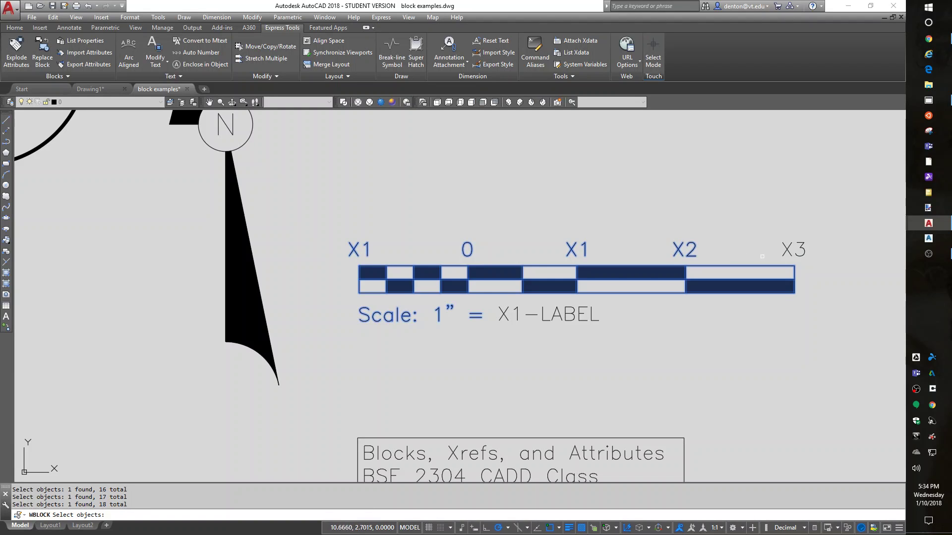
left_click(785, 249)
left_click(545, 314)
left_click(550, 319)
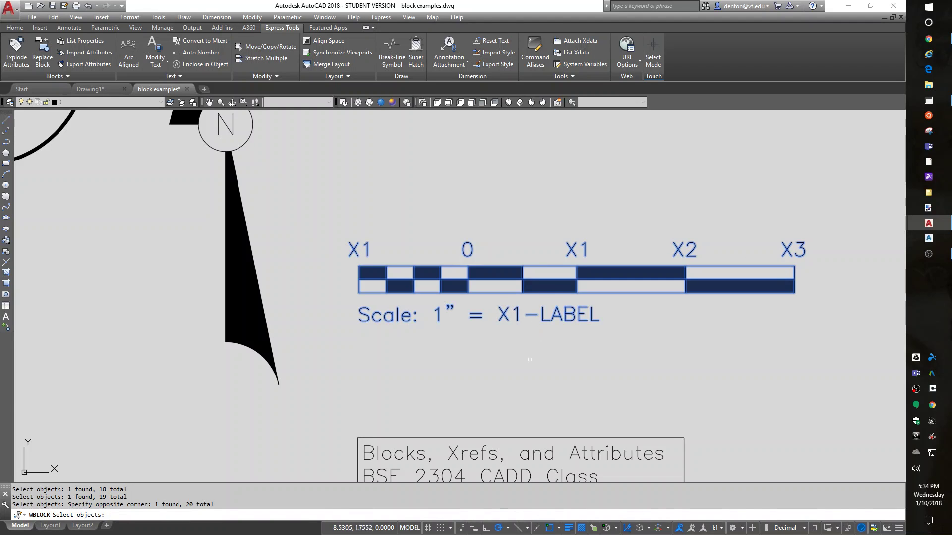
key("Return")
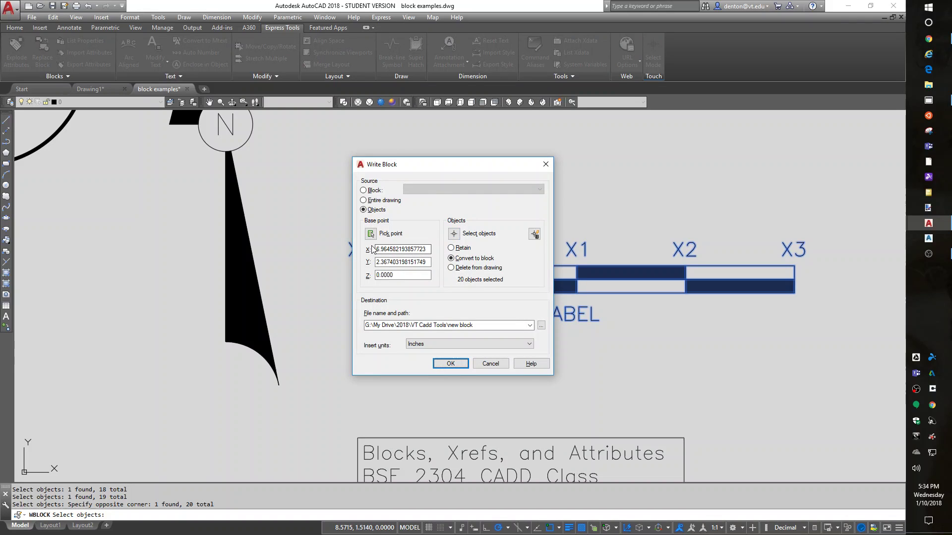
- Name the file 'graphic scale bar', set Unitless insert units, and save without map data
left_click(451, 326)
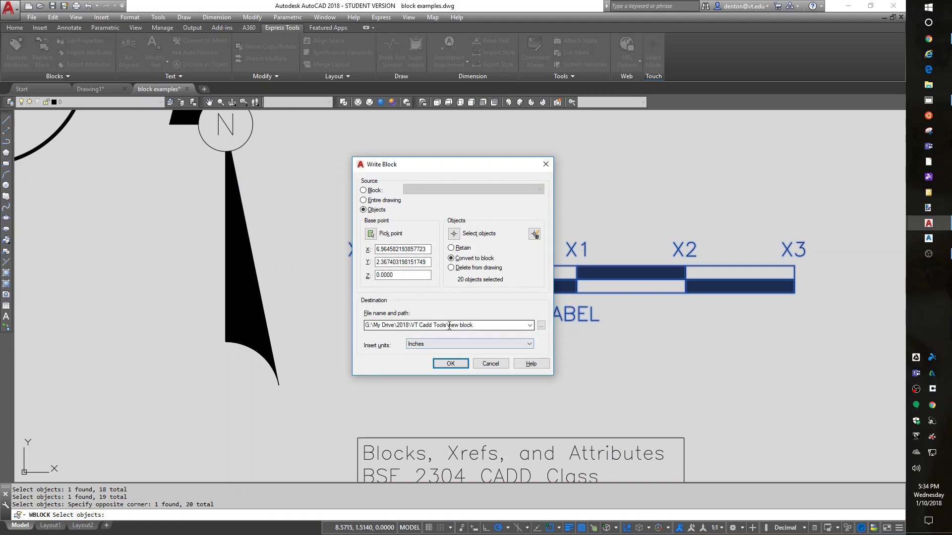
left_click(450, 327)
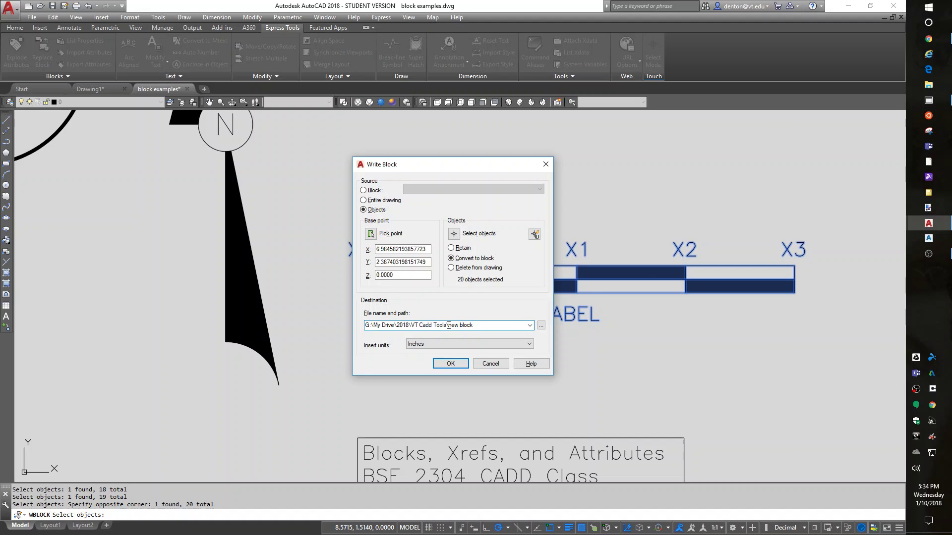
left_click_drag(449, 325, 519, 320)
type("graphic scale")
left_click(531, 344)
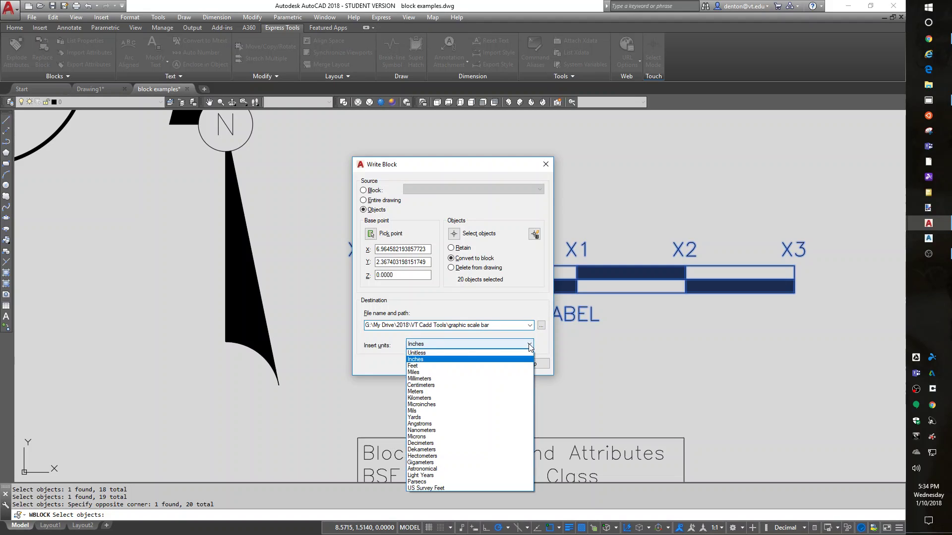
left_click(449, 359)
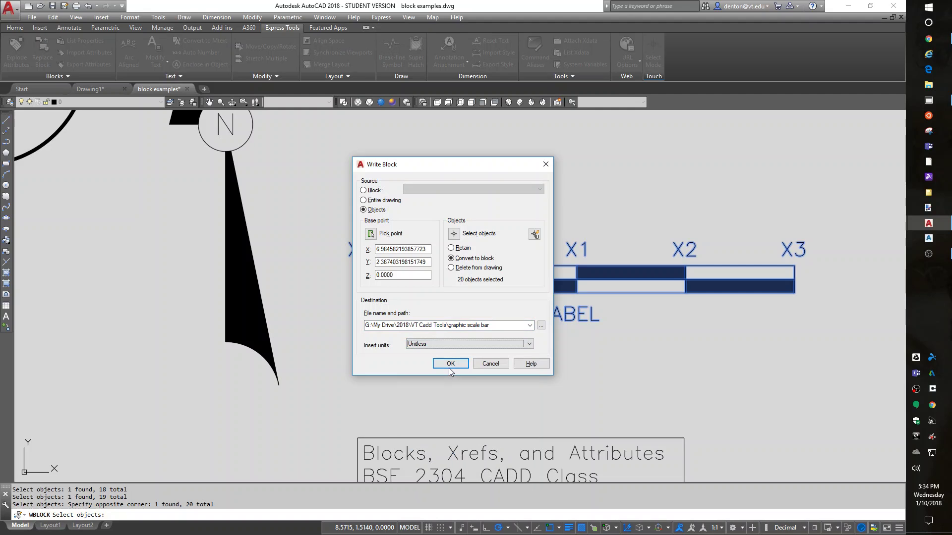
left_click(450, 364)
left_click(511, 293)
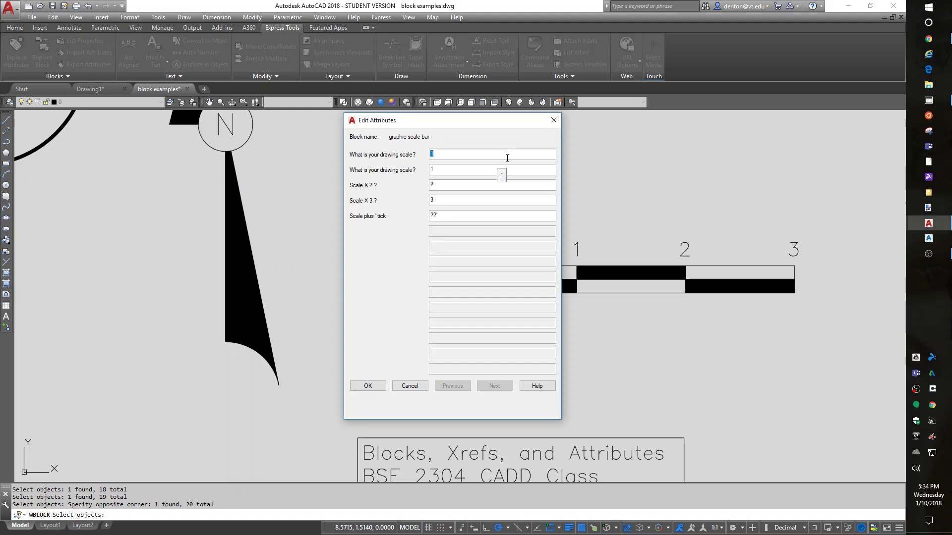
- Enter the scale bar attribute values 20, 20, 40 and 60 for 1" = 20'
type("20")
key("Tab")
type("20")
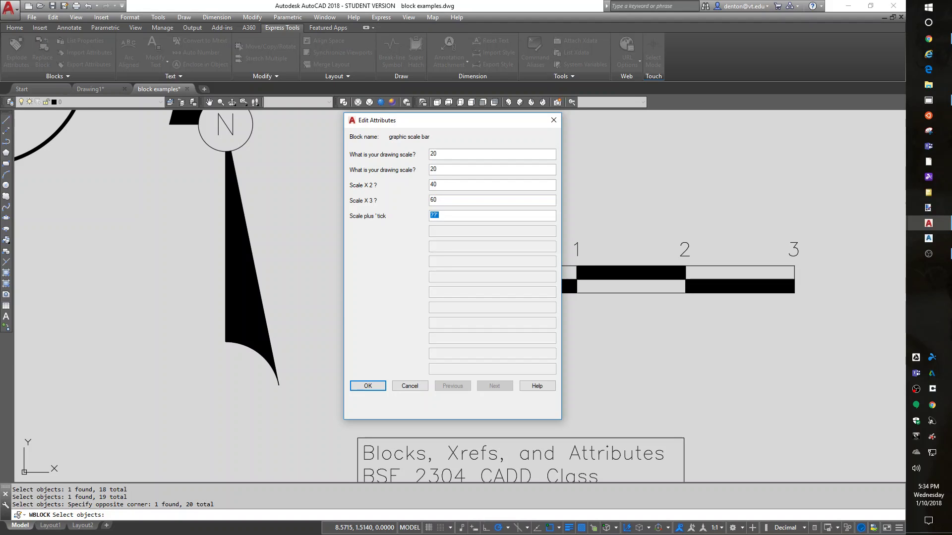
type("20")
left_click(368, 387)
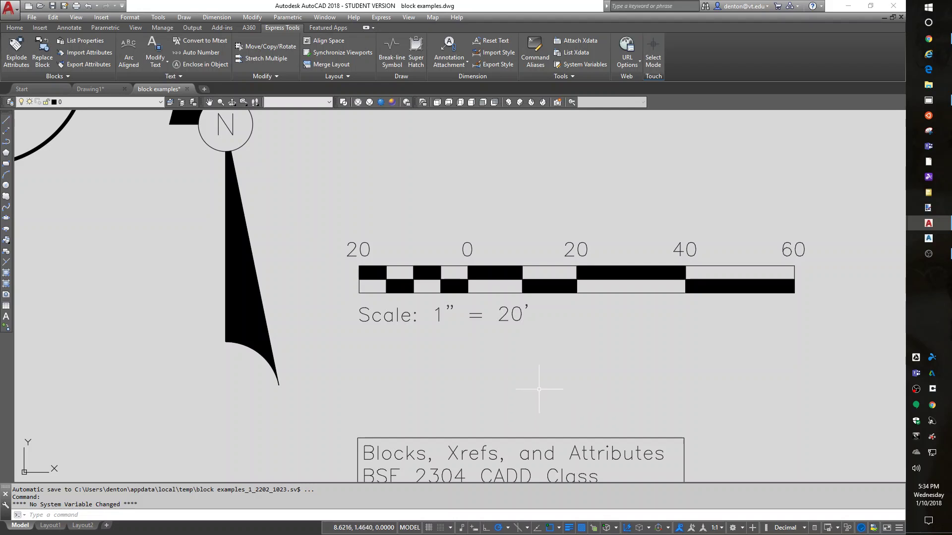
- Insert a second graphic scale bar block below-right of the first one
mouse_move(540, 387)
middle_mouse_down()
mouse_move(516, 364)
mouse_move(471, 371)
middle_mouse_up()
scroll(495, 388, "down", 5)
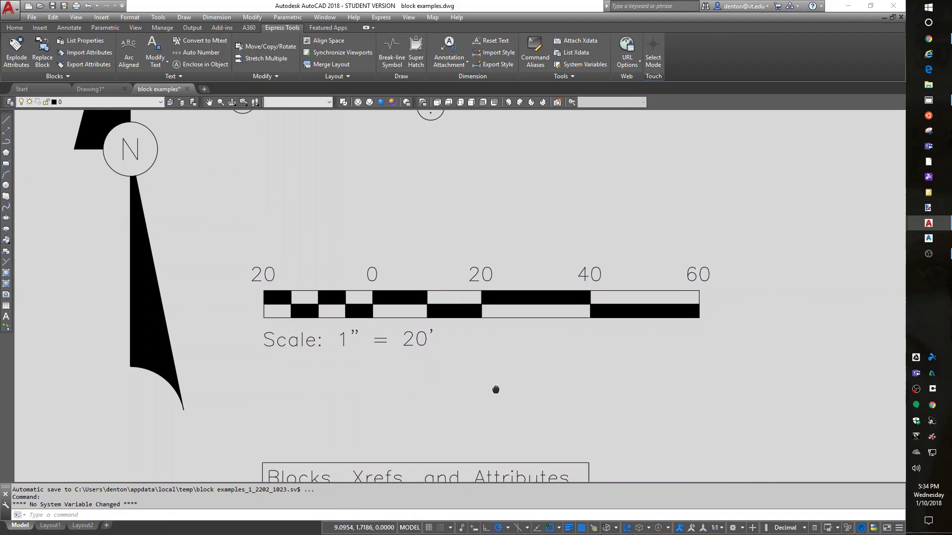
scroll(567, 392, "up", 4)
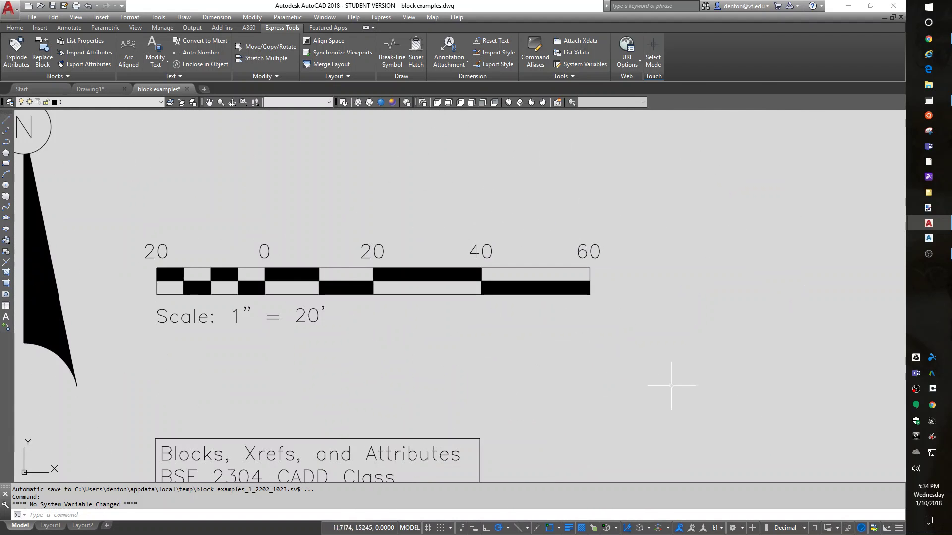
middle_click_drag(697, 387, 461, 367)
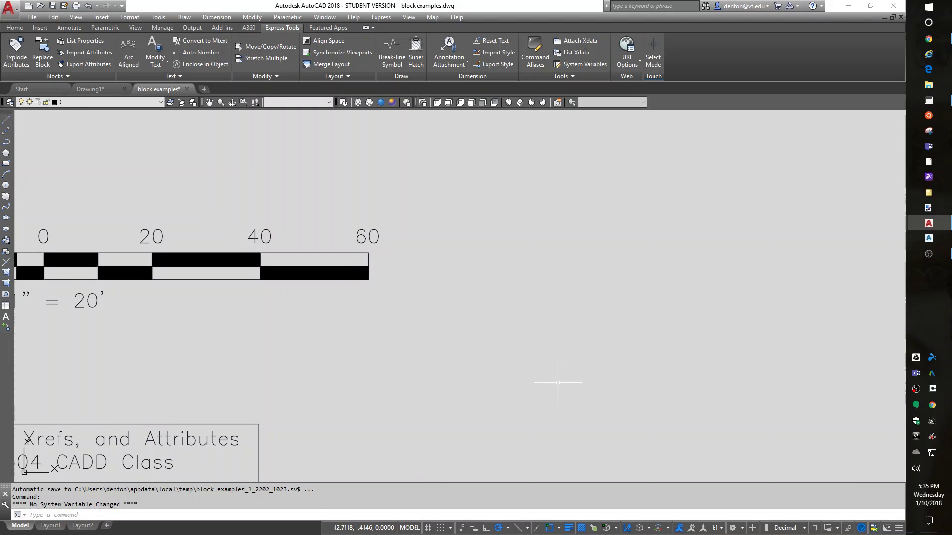
type("i")
key("Return")
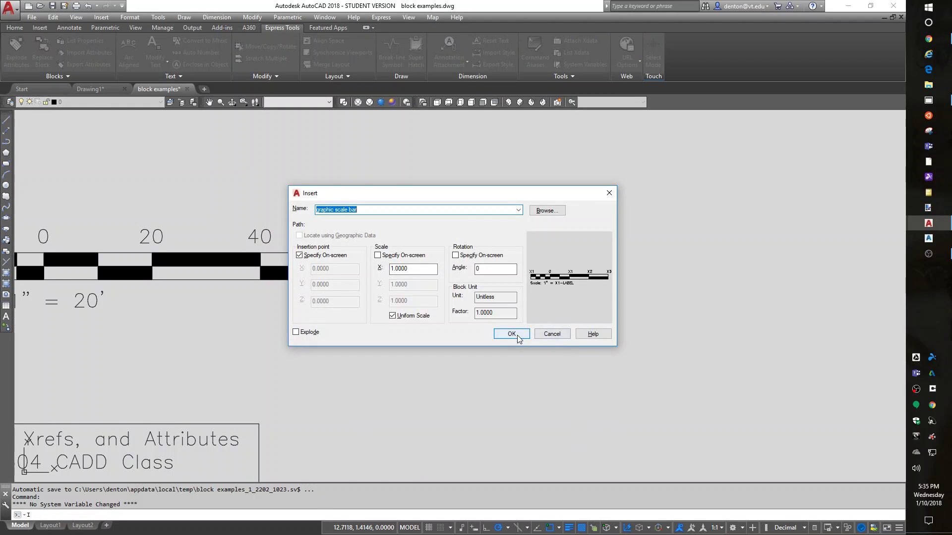
left_click(510, 333)
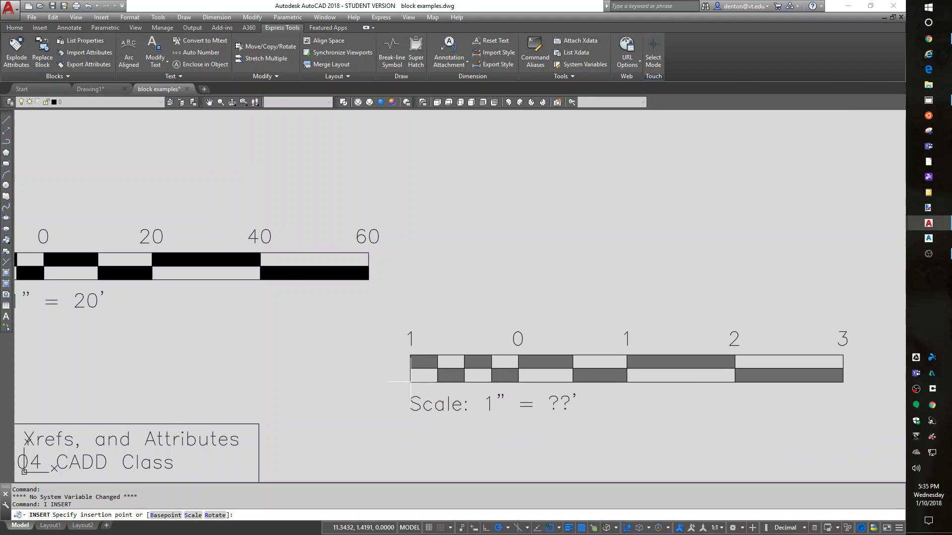
left_click(411, 385)
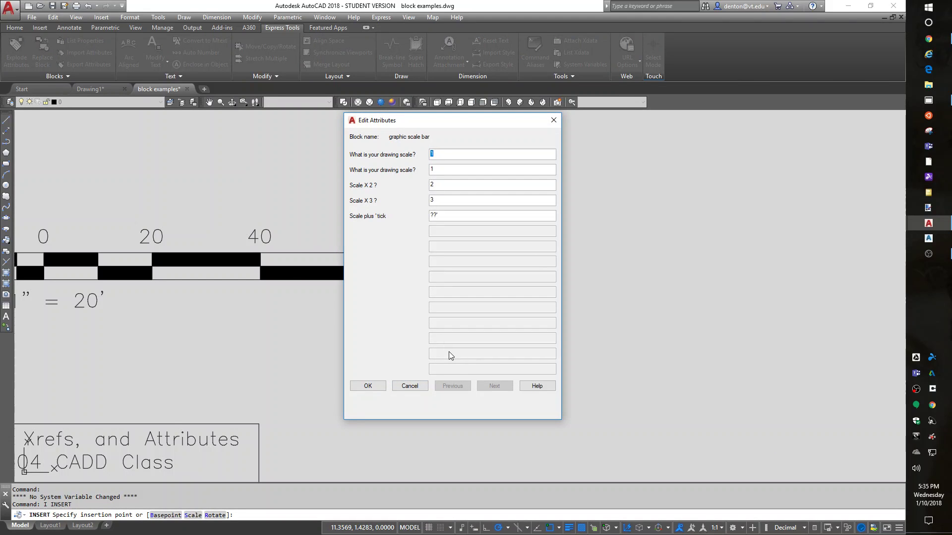
- Enter attribute values 50 and 150 so the bar reads 50, 0, 50, 100, 150 at 1" = 50'
type("50")
key("Tab")
type("150")
left_click(371, 386)
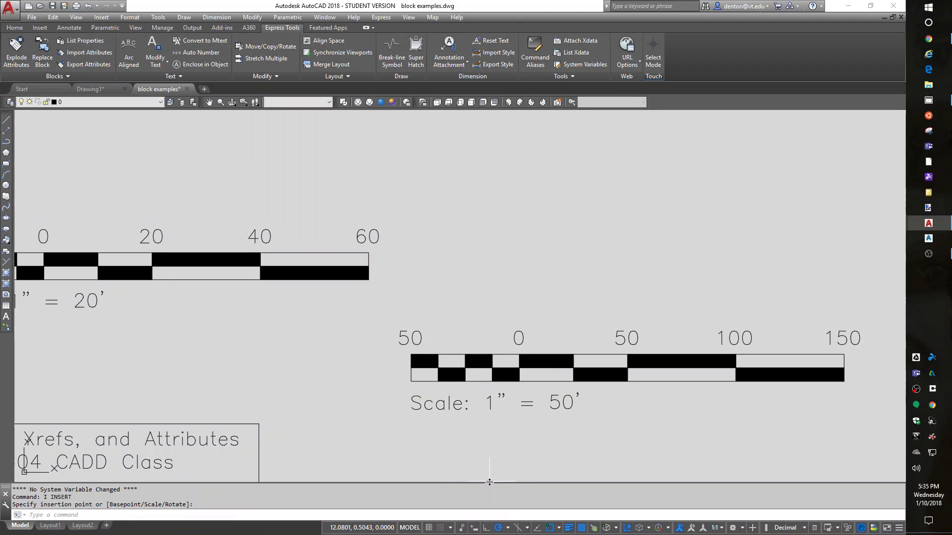
scroll(484, 436, "down", 5)
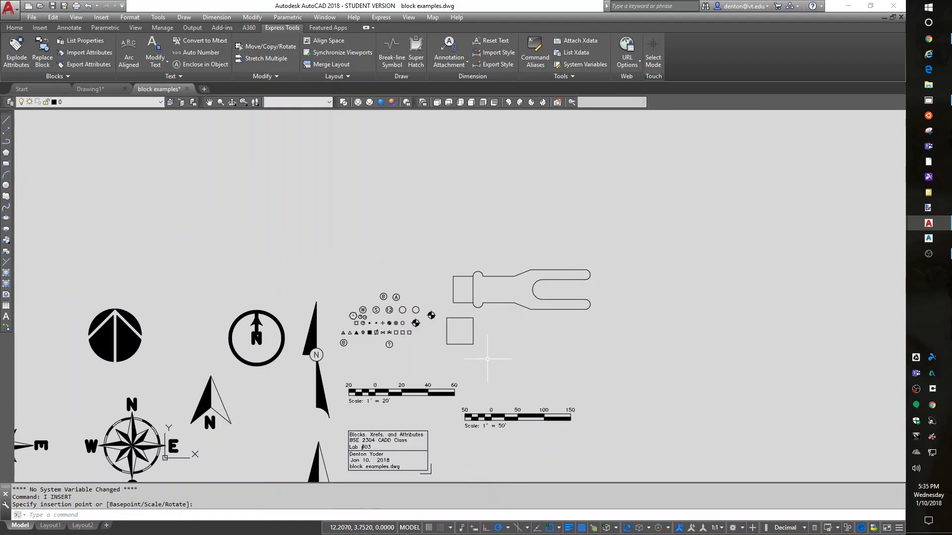
- Show the title block heading's properties: RTEXT with contents $(getprop, Title), style std, height 0.1250
mouse_move(487, 359)
middle_mouse_down()
mouse_move(570, 266)
mouse_move(576, 237)
middle_mouse_up()
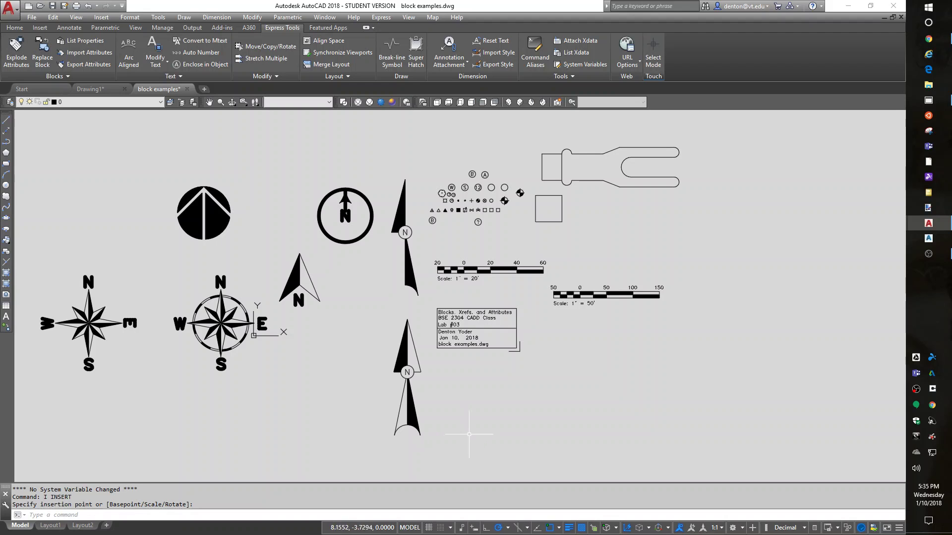
scroll(434, 297, "up", 3)
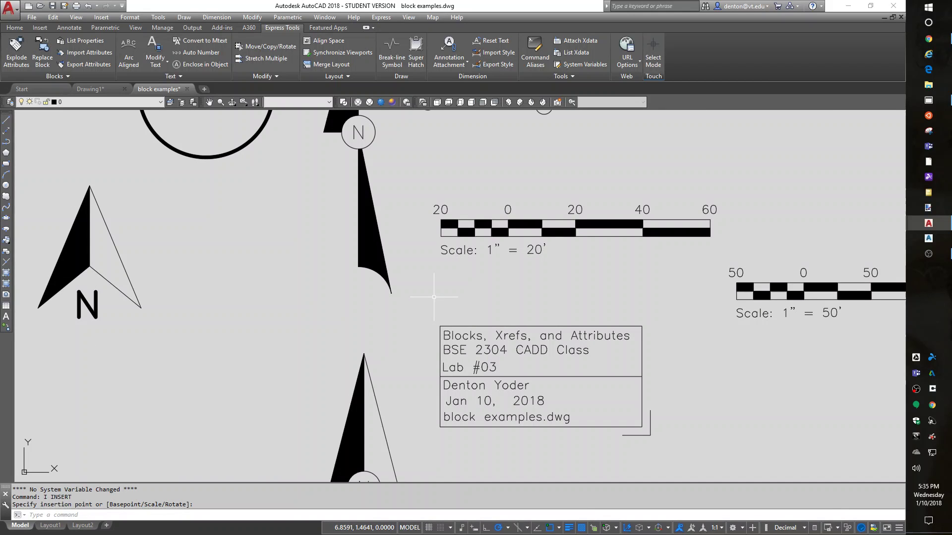
mouse_move(586, 459)
middle_mouse_down()
mouse_move(570, 431)
mouse_move(540, 425)
mouse_move(547, 428)
middle_mouse_up()
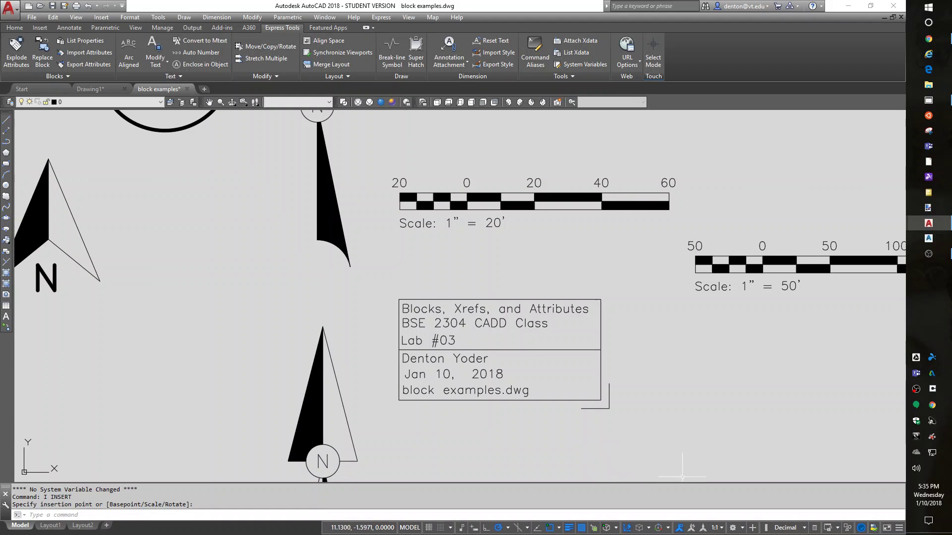
left_click(485, 311)
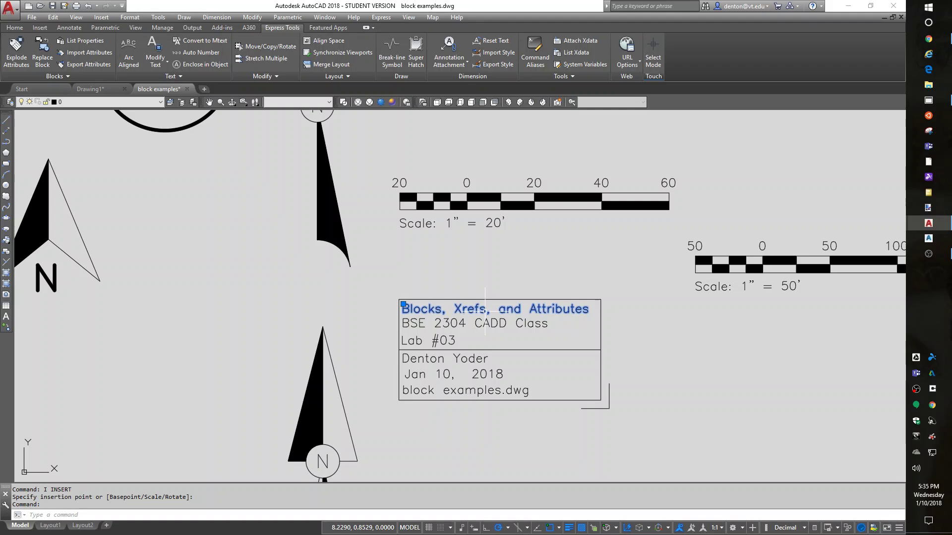
double_click(485, 311)
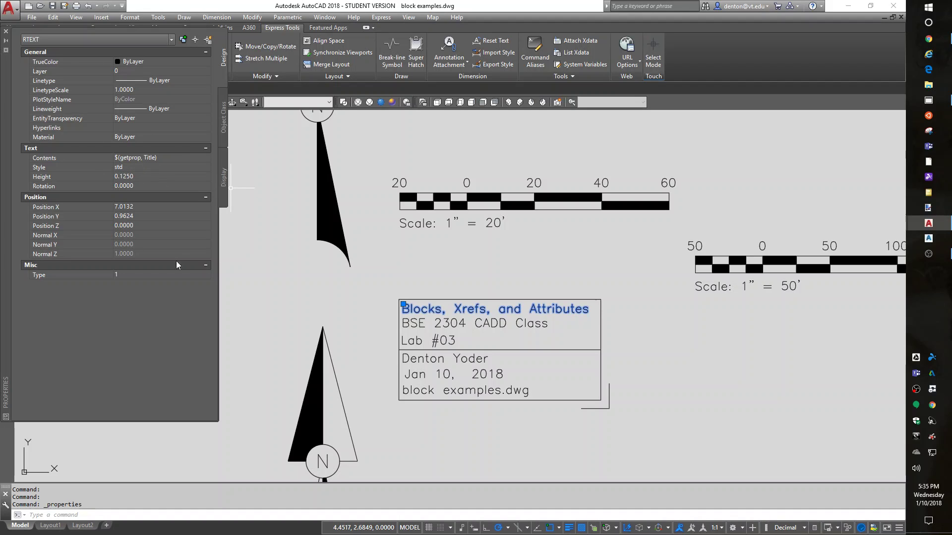
- Inspect the source fields of the BSE 2304 CADD Class and Lab #03 title-block lines
key("Escape")
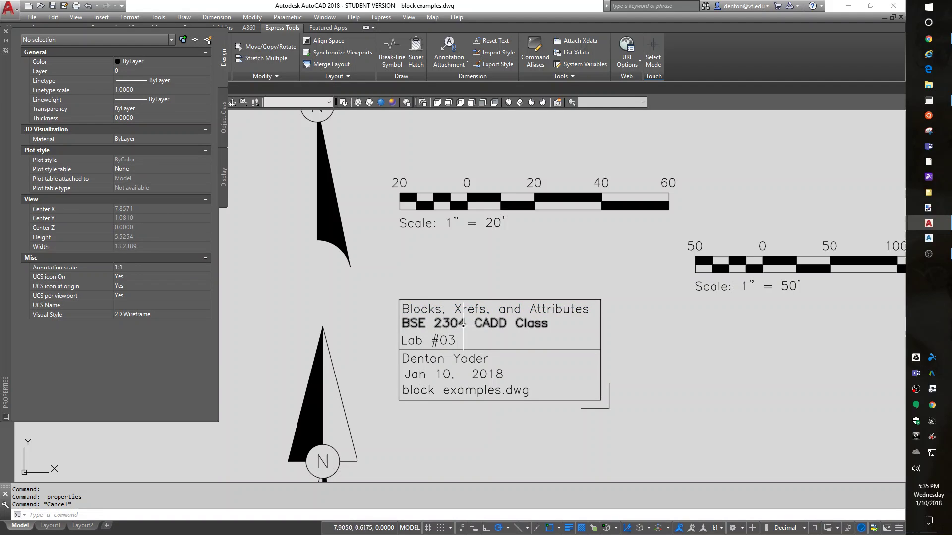
left_click(463, 325)
key("Escape")
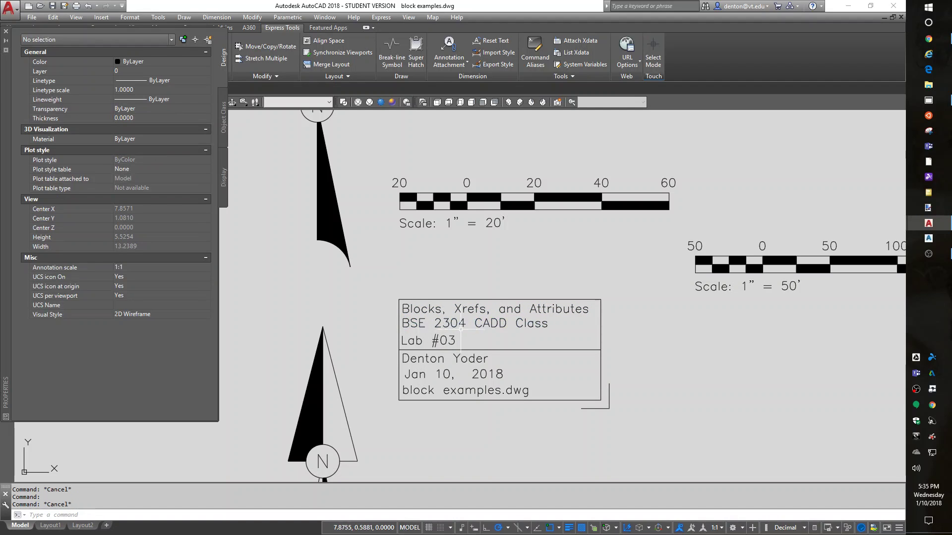
left_click(453, 329)
left_click(453, 329)
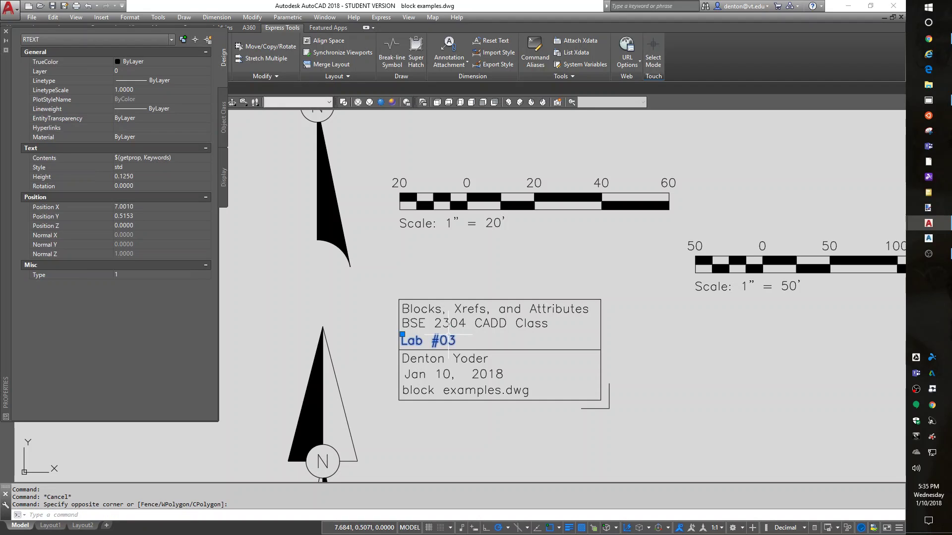
key("Escape")
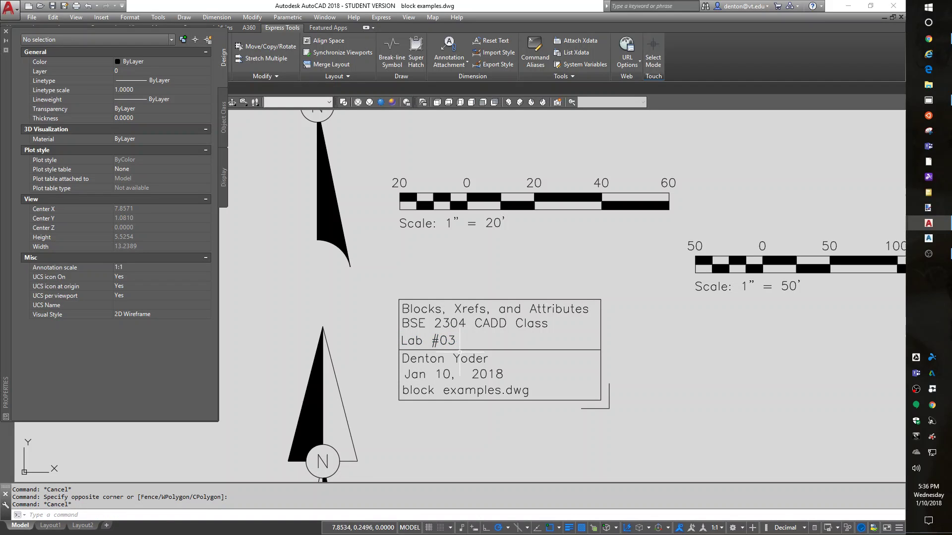
- Check the author, date and block examples.dwg lines, then start WBLOCK with W
left_click(462, 358)
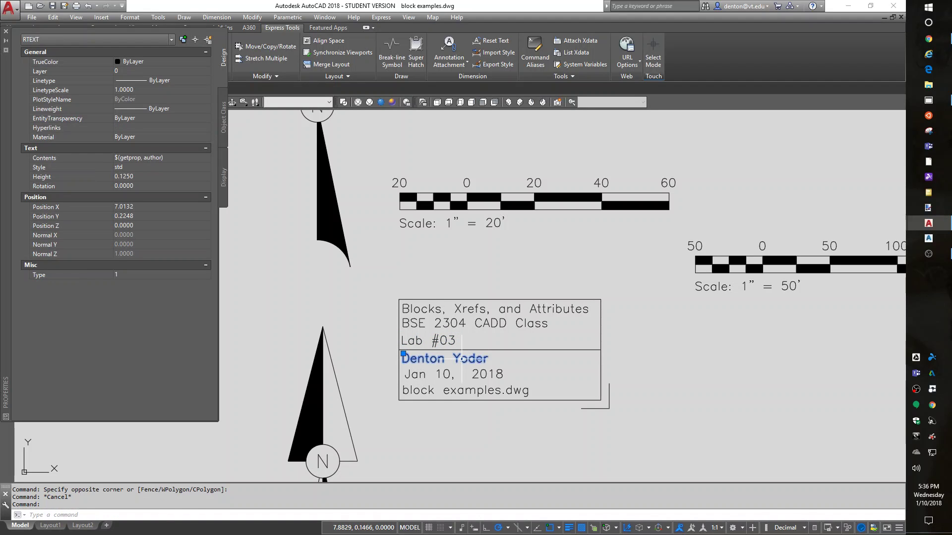
key("Escape")
left_click(461, 374)
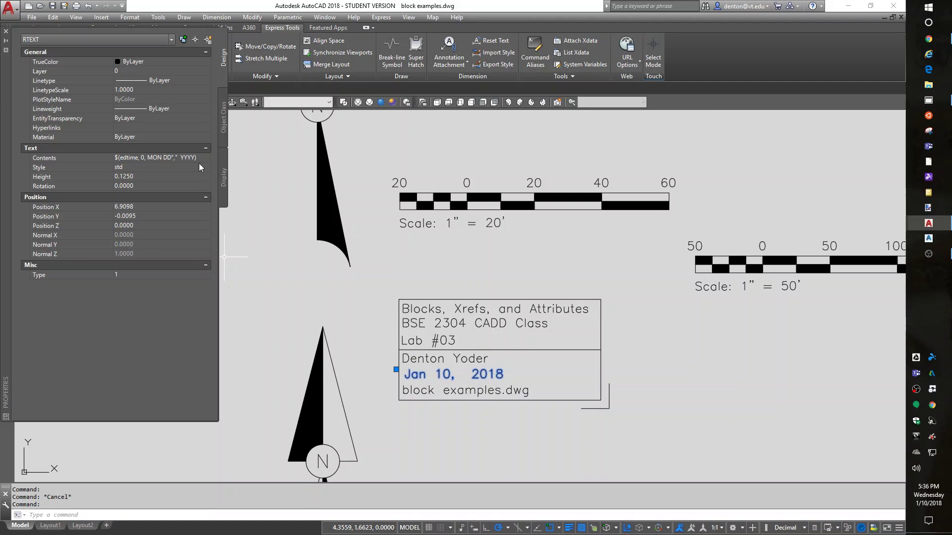
key("Escape")
left_click(448, 391)
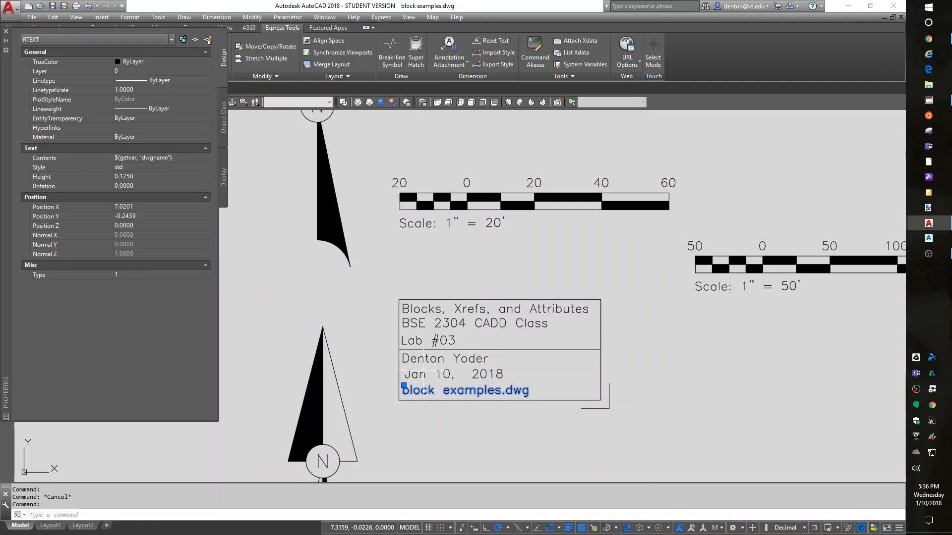
key("Escape")
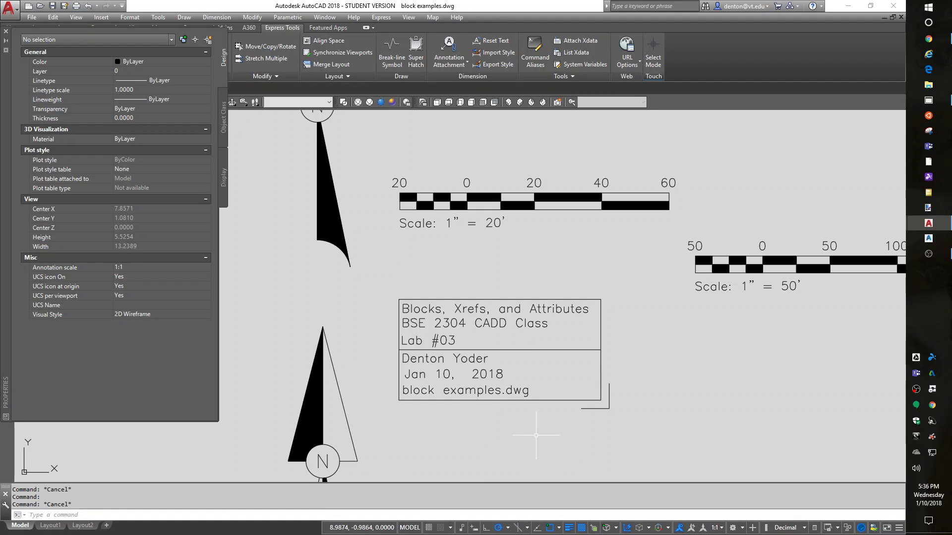
type("w")
key("Return")
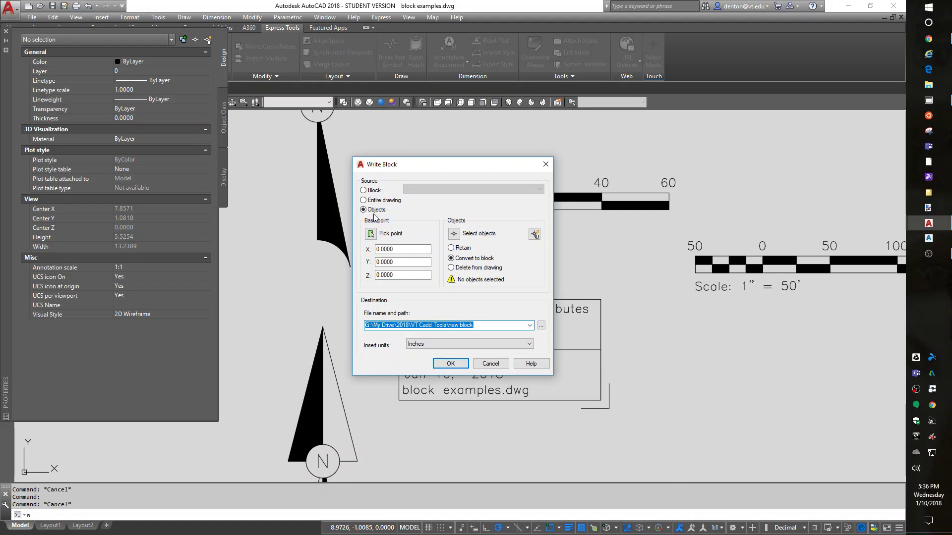
- Set the block base point at the corner mark and window-select the whole title block
left_click(371, 233)
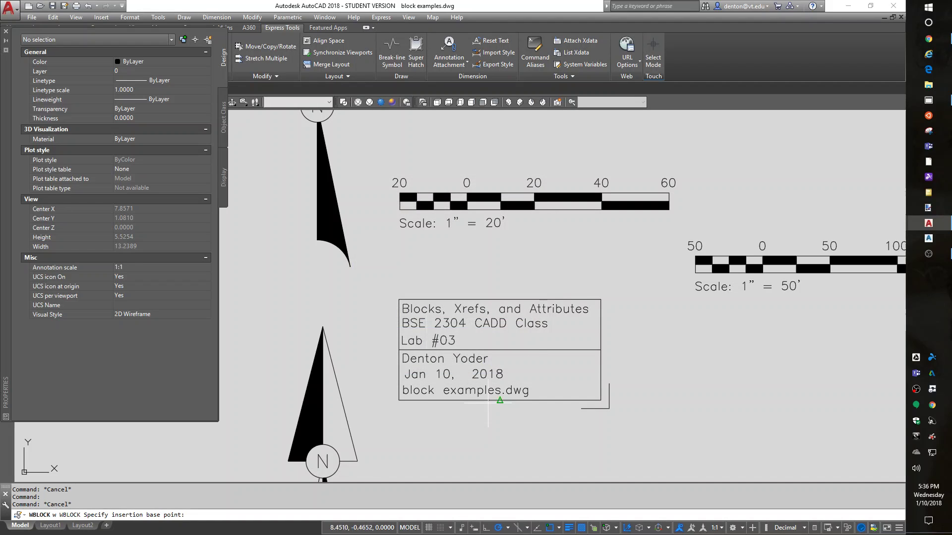
left_click(609, 409)
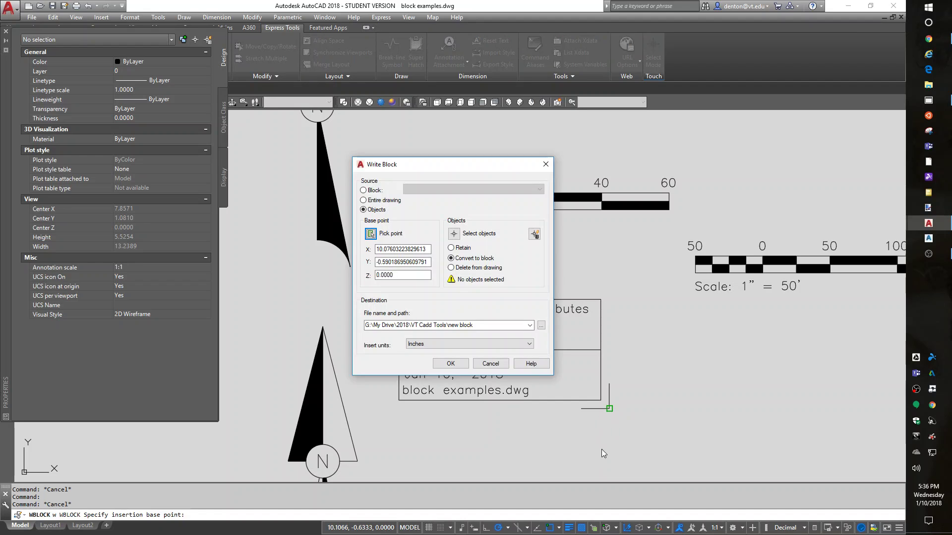
left_click(454, 233)
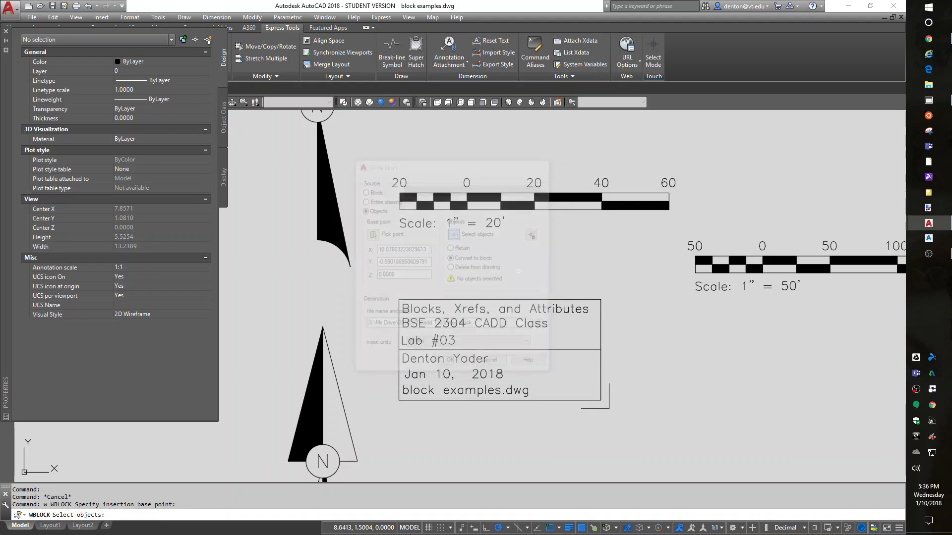
left_click(606, 290)
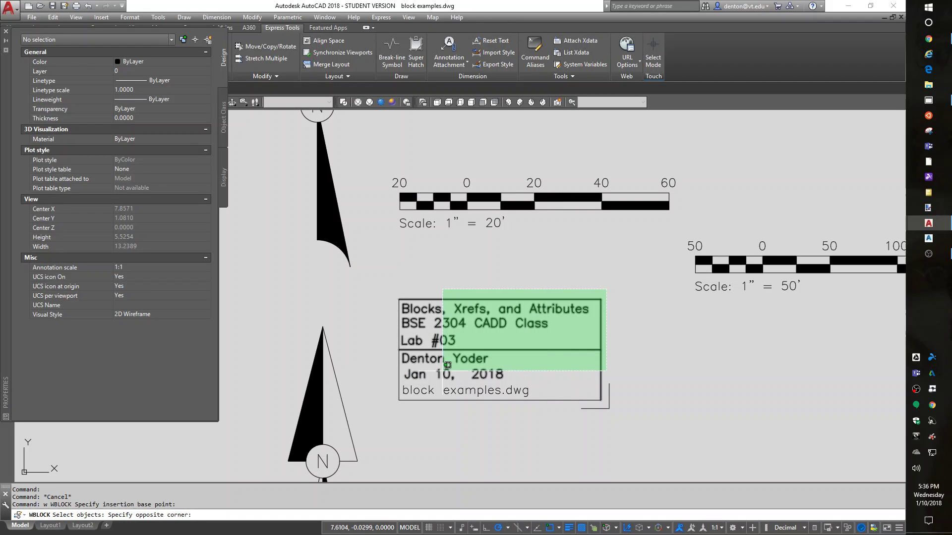
left_click(382, 411)
key("Return")
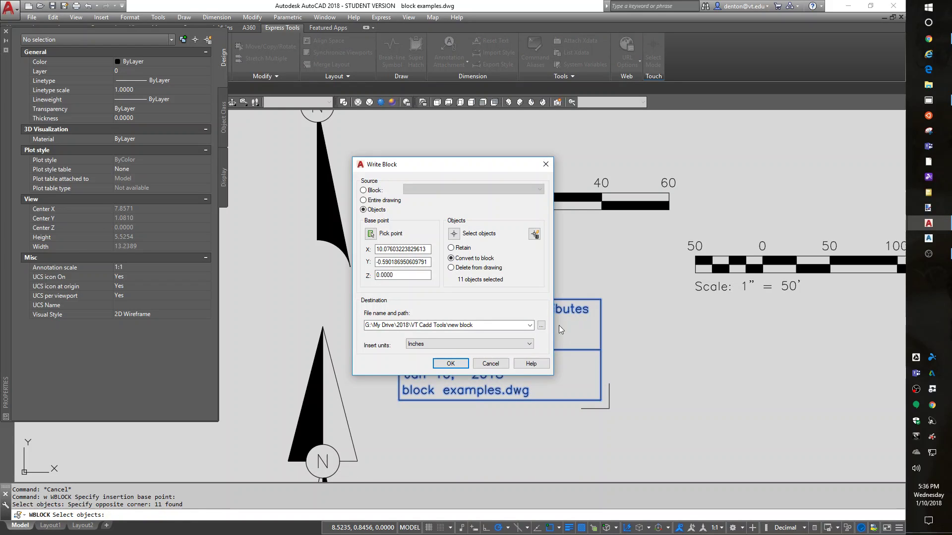
- Name the file 'Title block', keep Inches units, and write it without map data
left_click(449, 325)
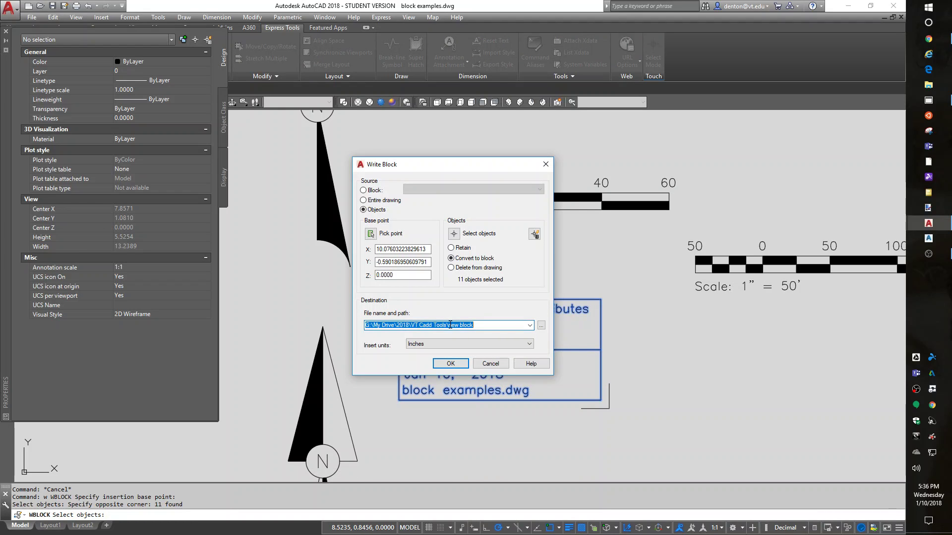
left_click(449, 325)
left_click_drag(449, 326, 480, 326)
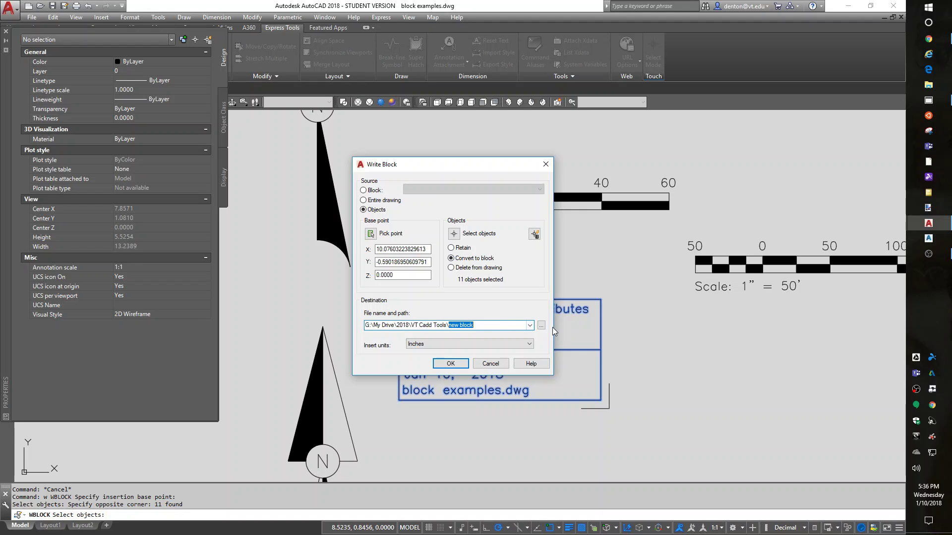
type("Title block")
left_click(456, 345)
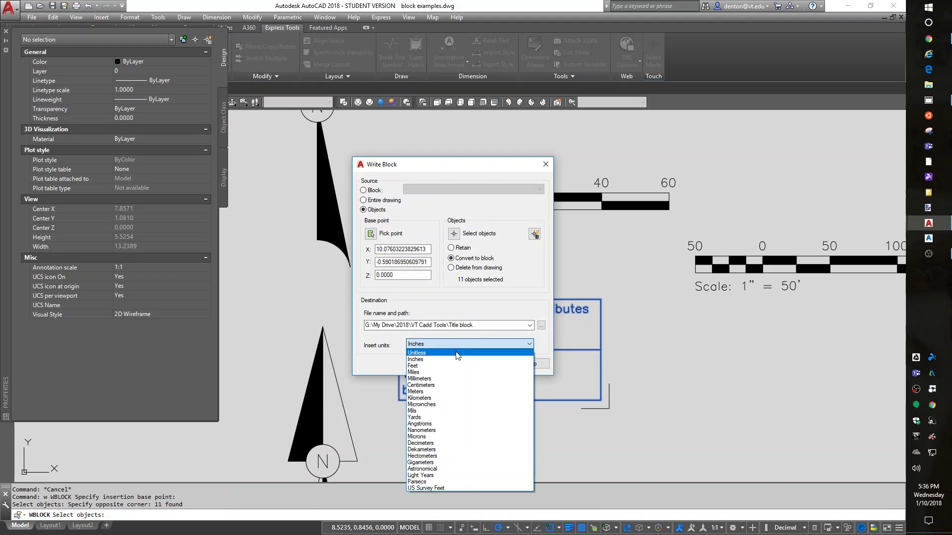
left_click(456, 359)
left_click(450, 364)
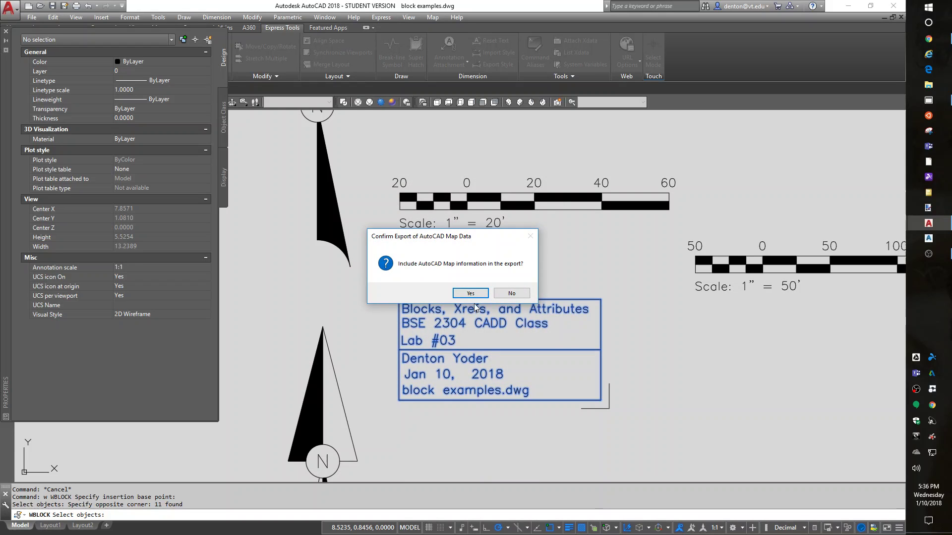
left_click(511, 293)
scroll(635, 363, "down", 6)
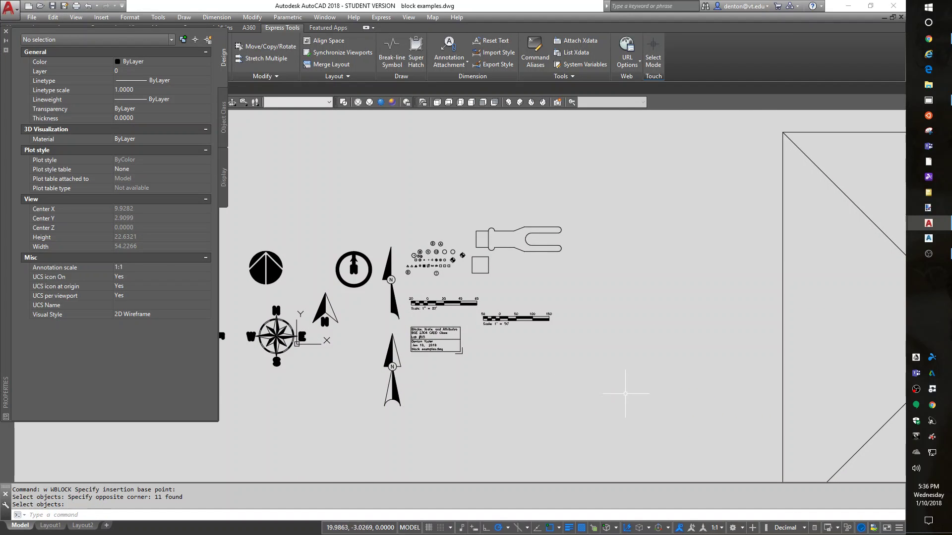
- Review the drawing's Summary properties with DWGPROPS
type("DWGpro")
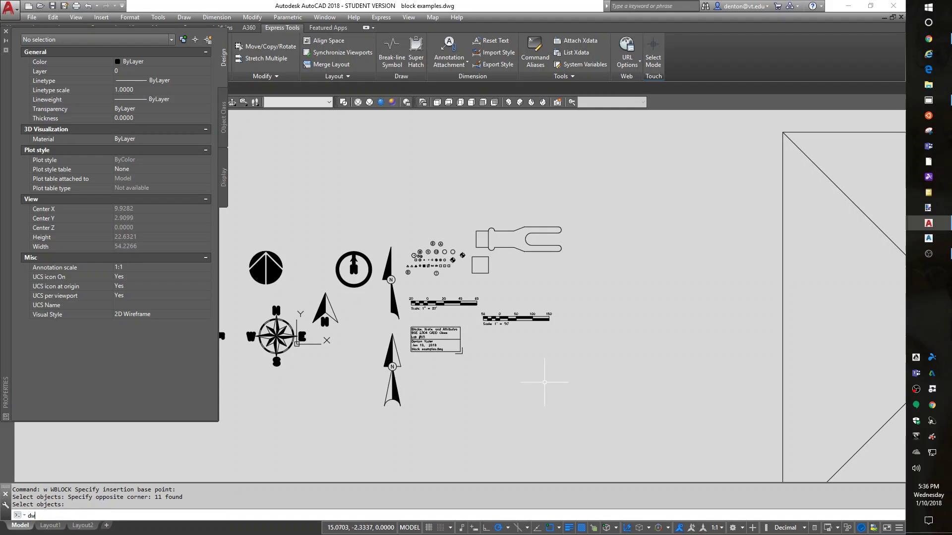
key("Return")
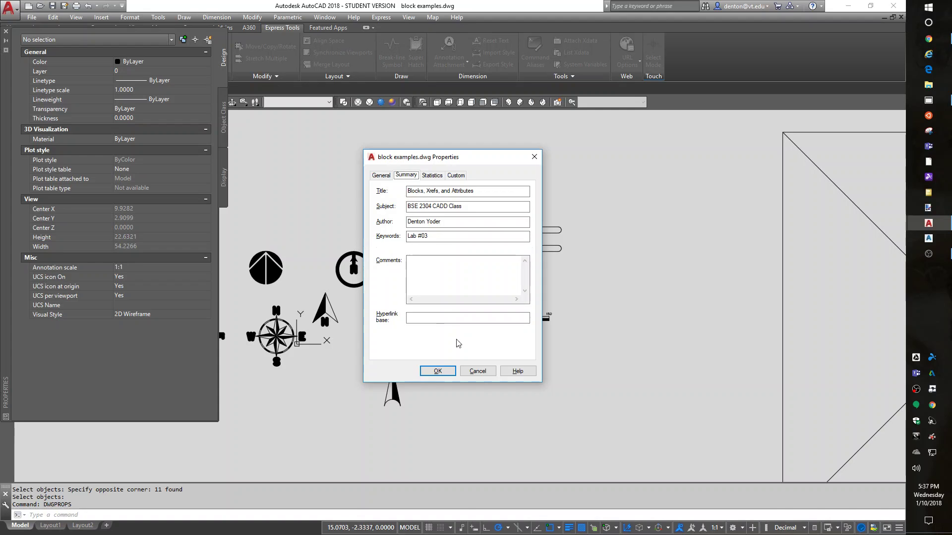
left_click(437, 371)
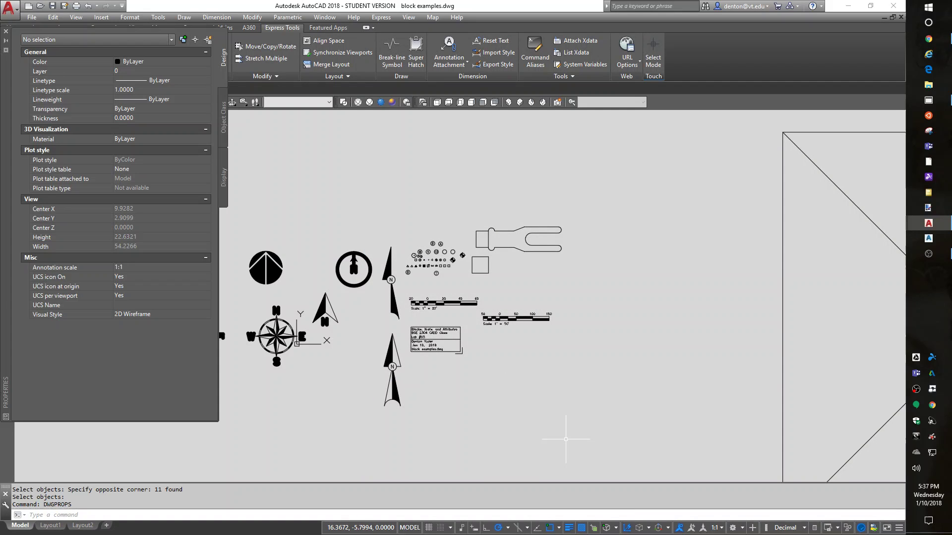
- Insert a copy of the Title block to the lower right of the symbols, then regenerate
type("i")
key("Return")
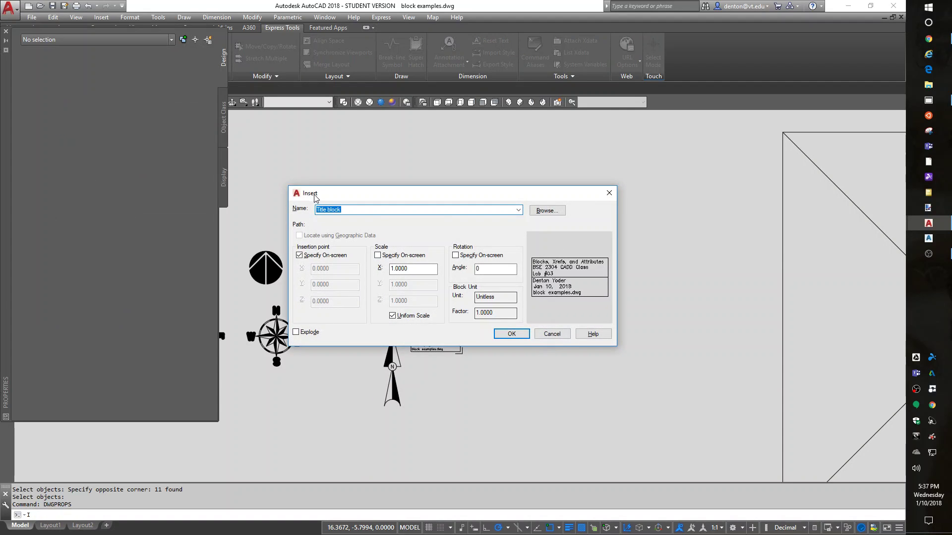
left_click(511, 334)
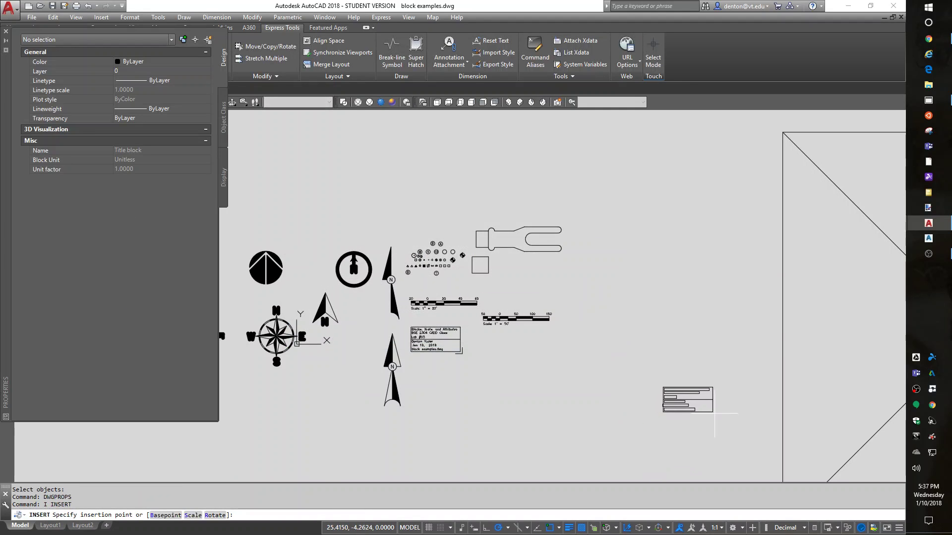
left_click(694, 424)
scroll(692, 422, "up", 5)
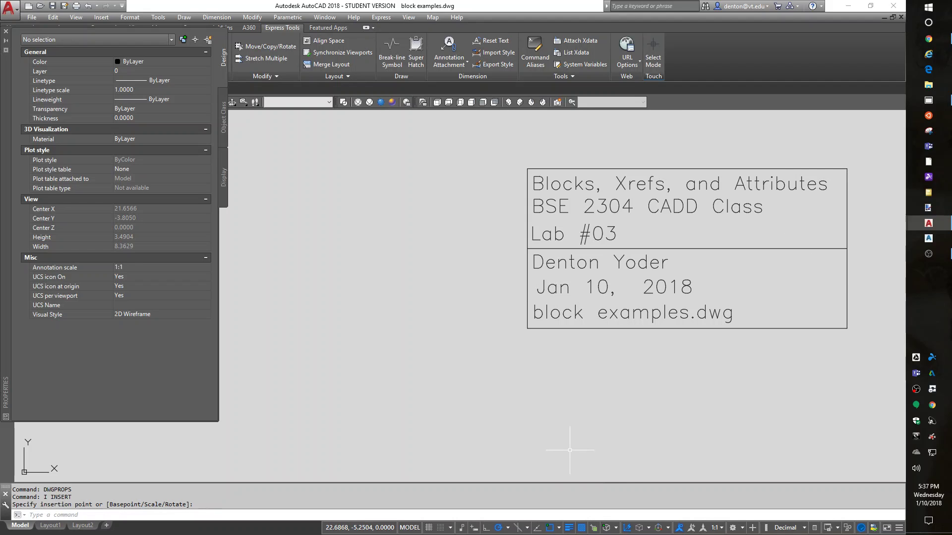
type("re")
key("Return")
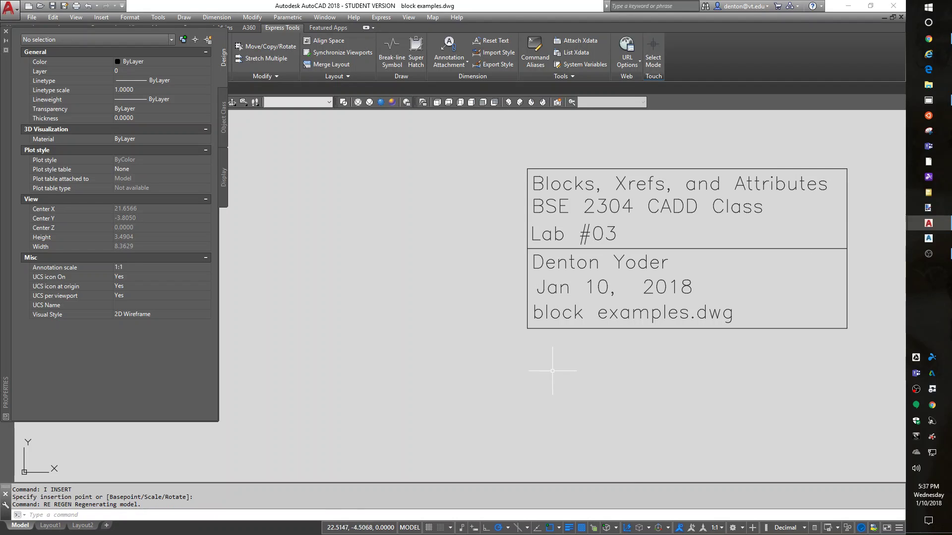
scroll(694, 397, "down", 5)
scroll(618, 404, "down", 4)
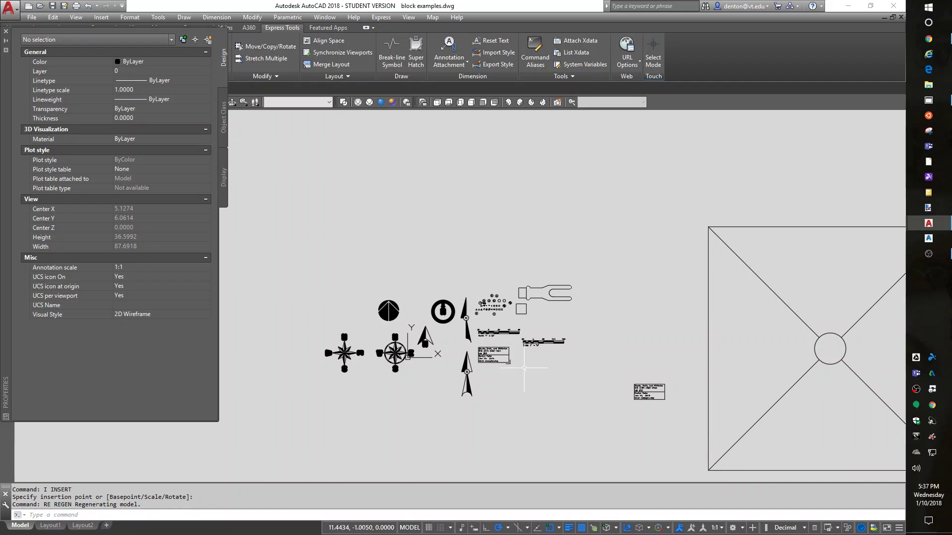